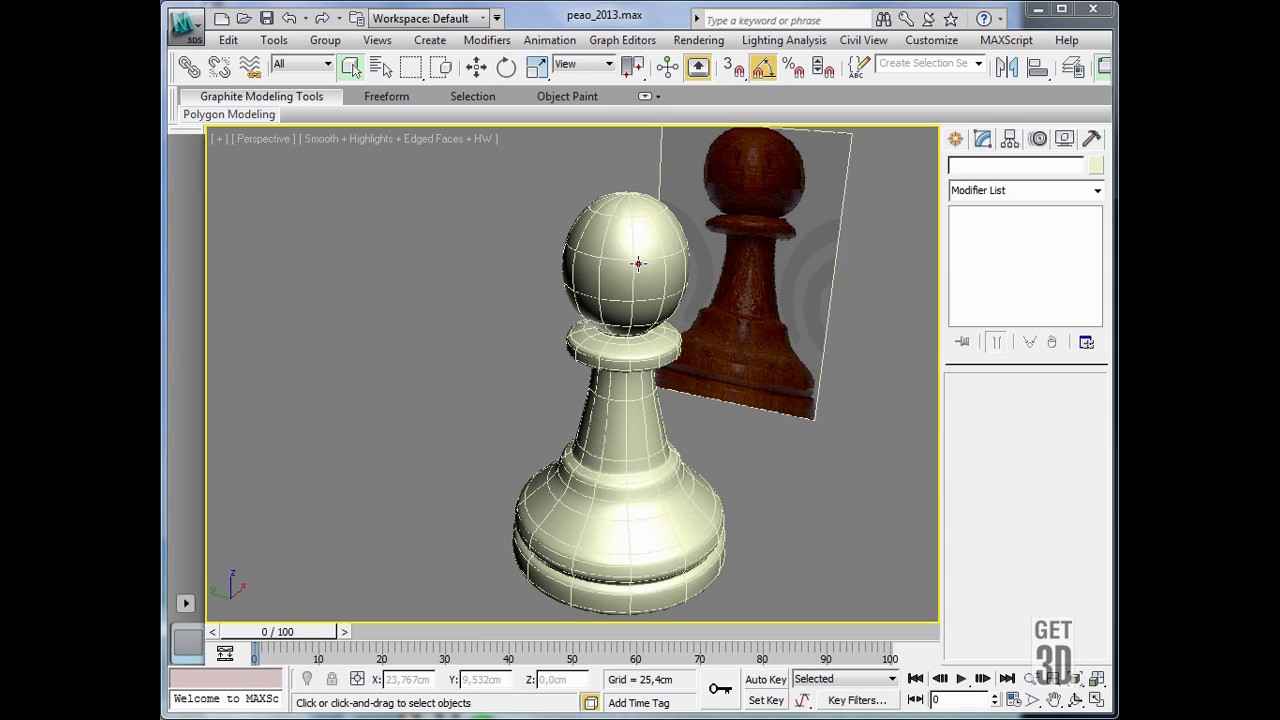
- Rename the pawn object as torre
click(640, 265)
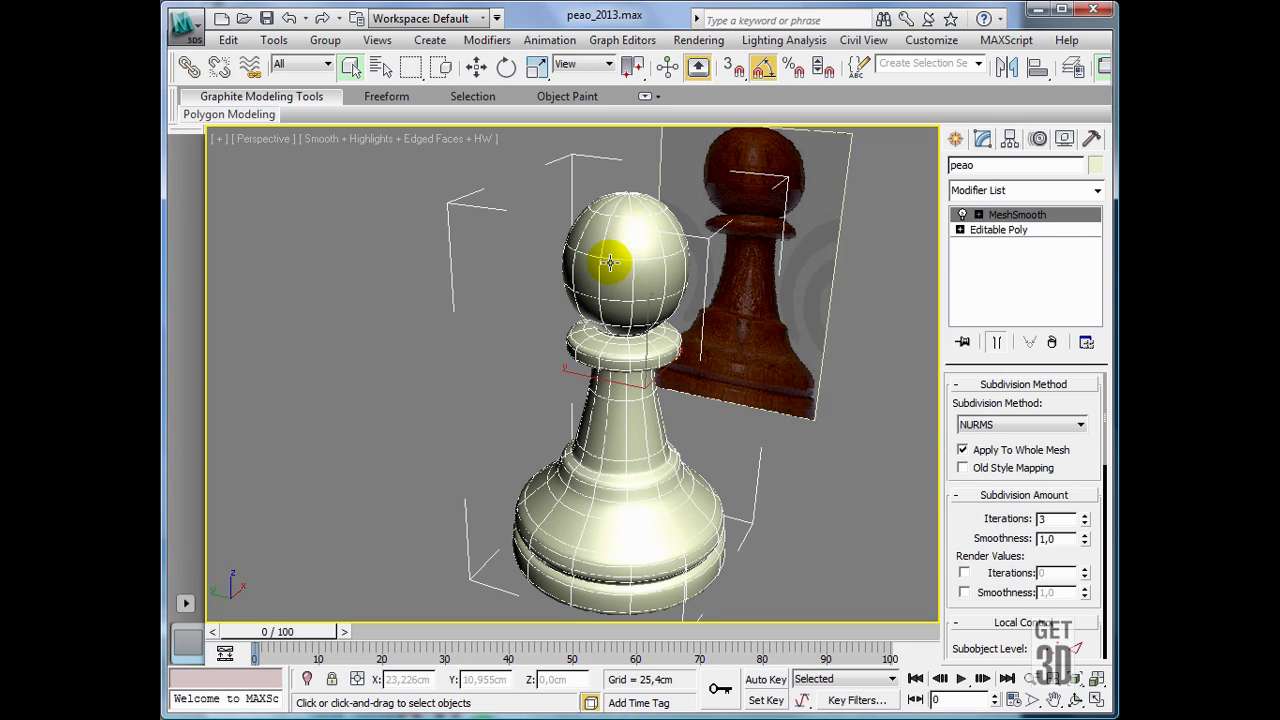
double_click(983, 165)
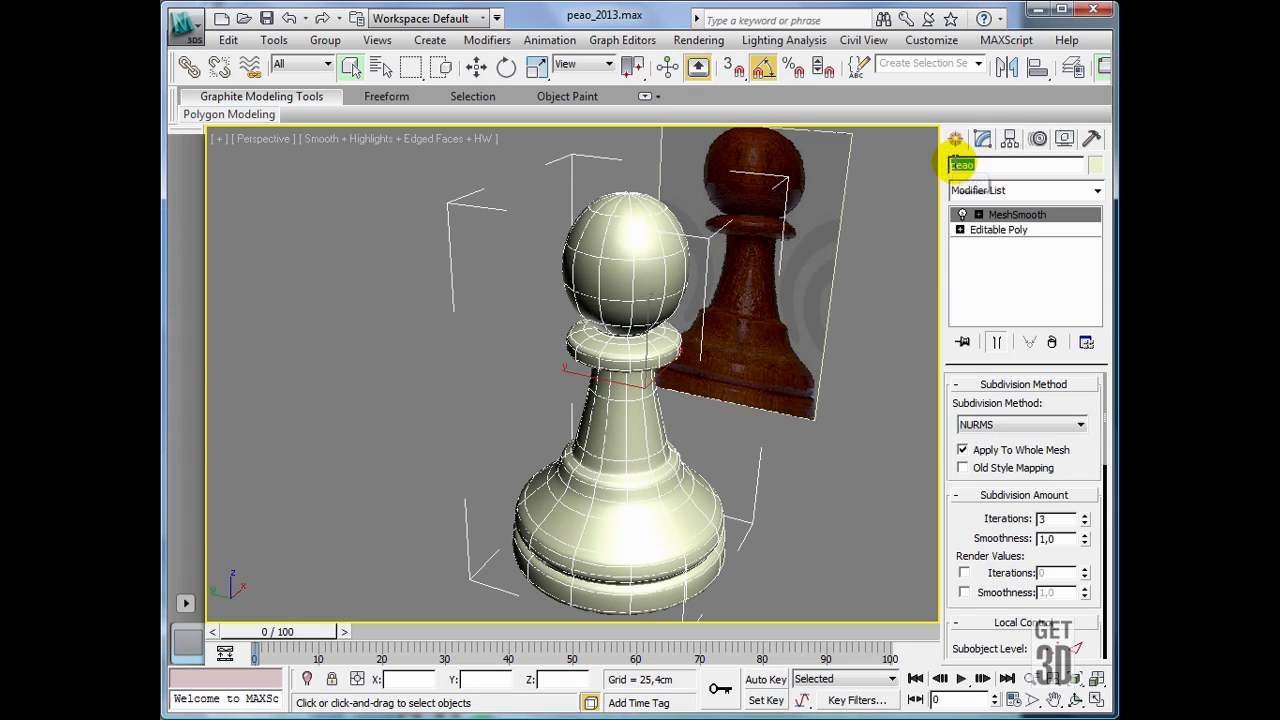
text(torre)
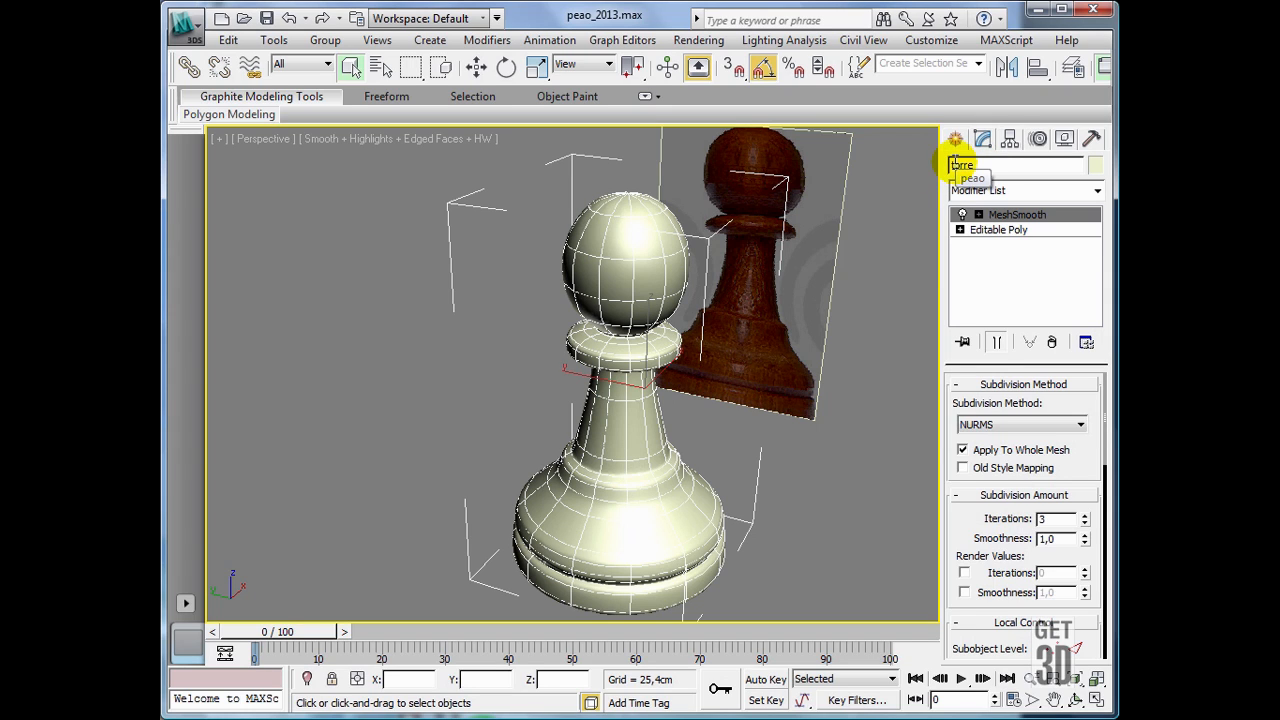
click(891, 371)
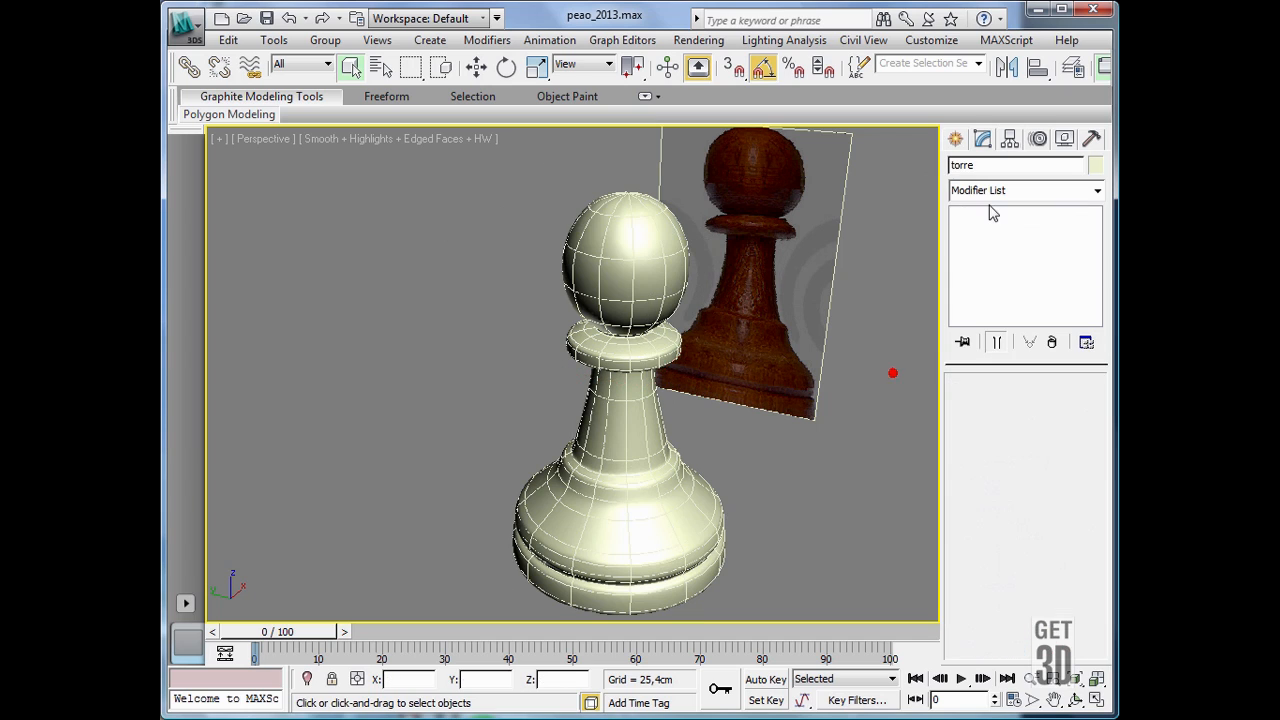
- Save the scene as a new file named torre_2013 in the scenes folder
click(184, 22)
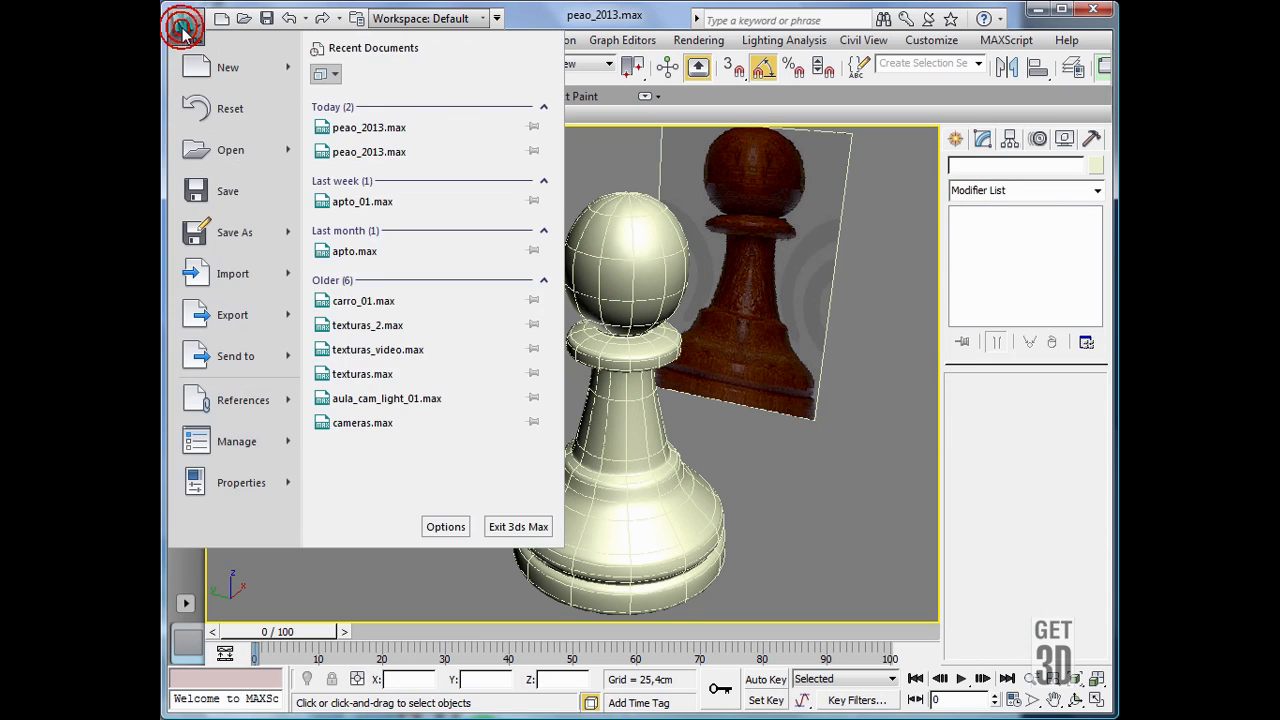
click(224, 236)
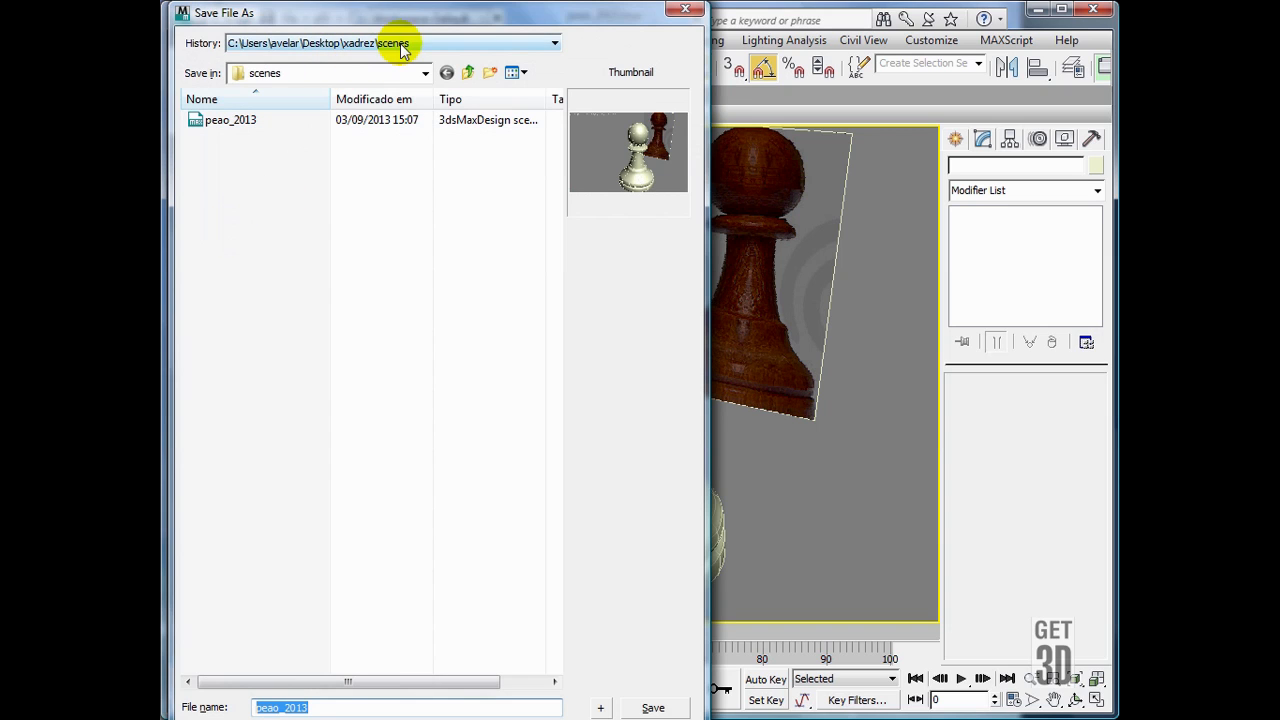
drag(257, 708, 279, 707)
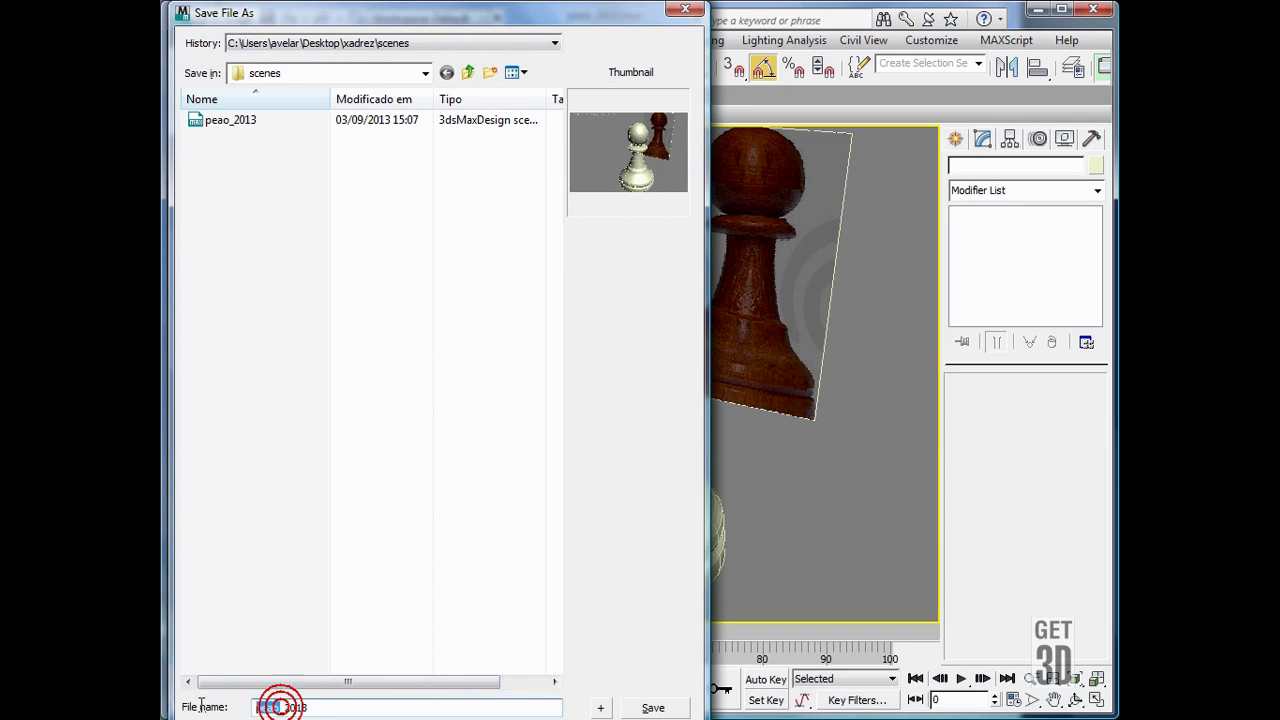
text(torre)
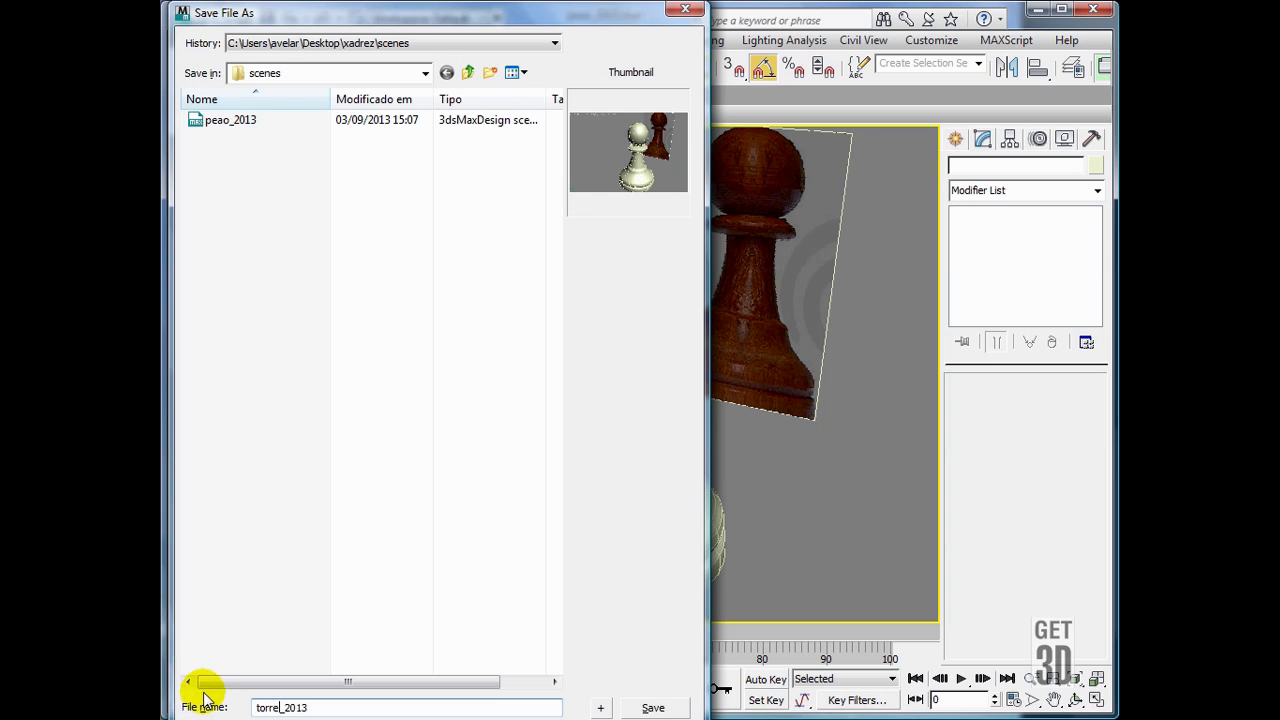
click(647, 707)
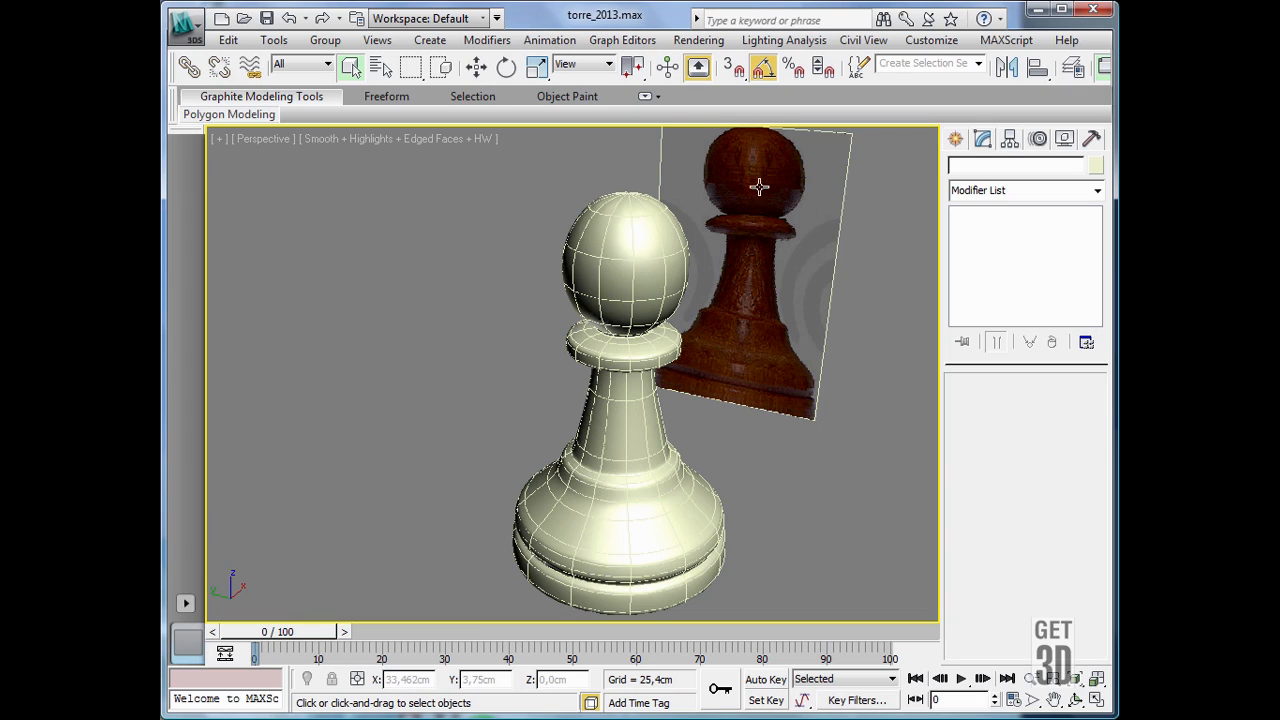
- Delete the pawn reference image plane and turn off the MeshSmooth modifier's effect on the torre object
click(783, 215)
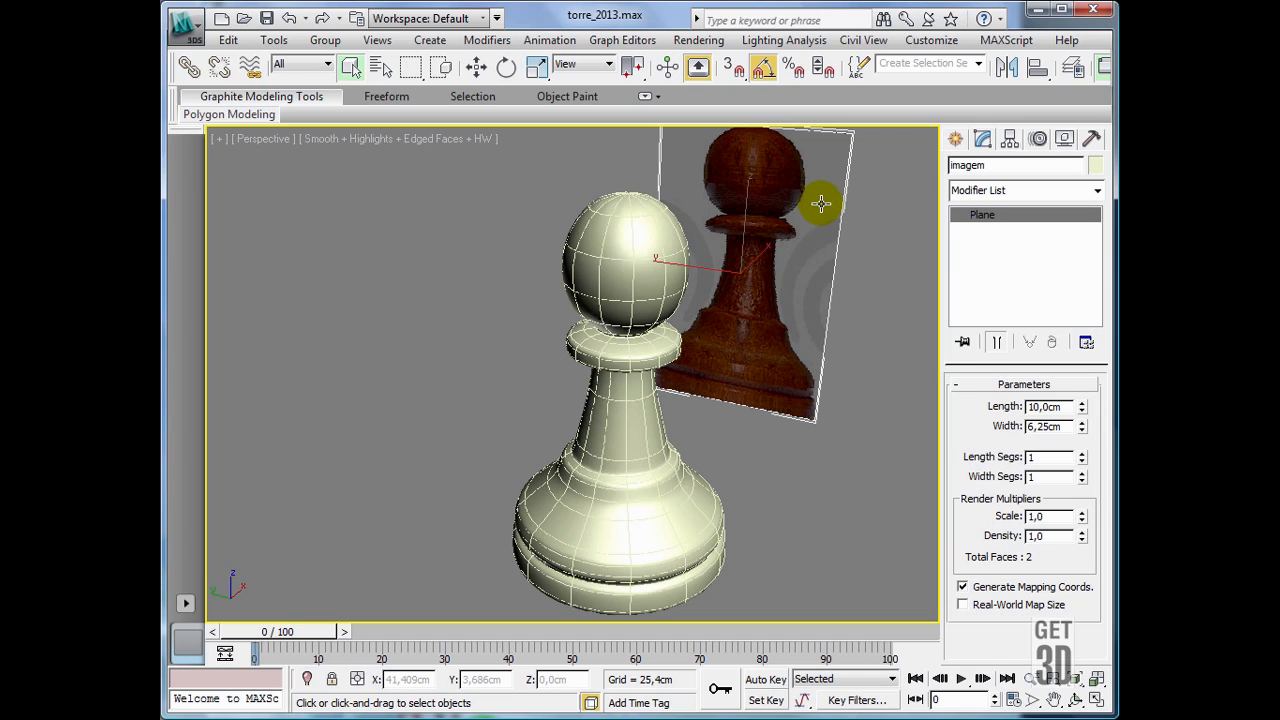
key(Delete)
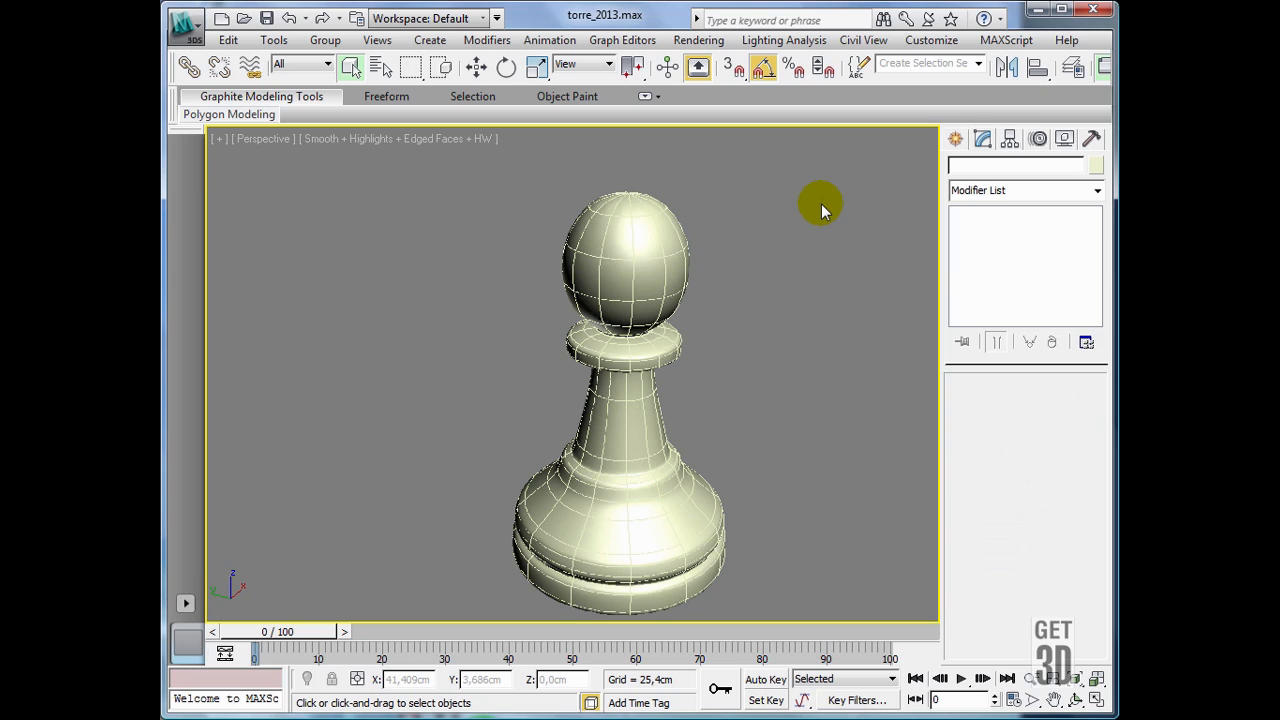
click(630, 235)
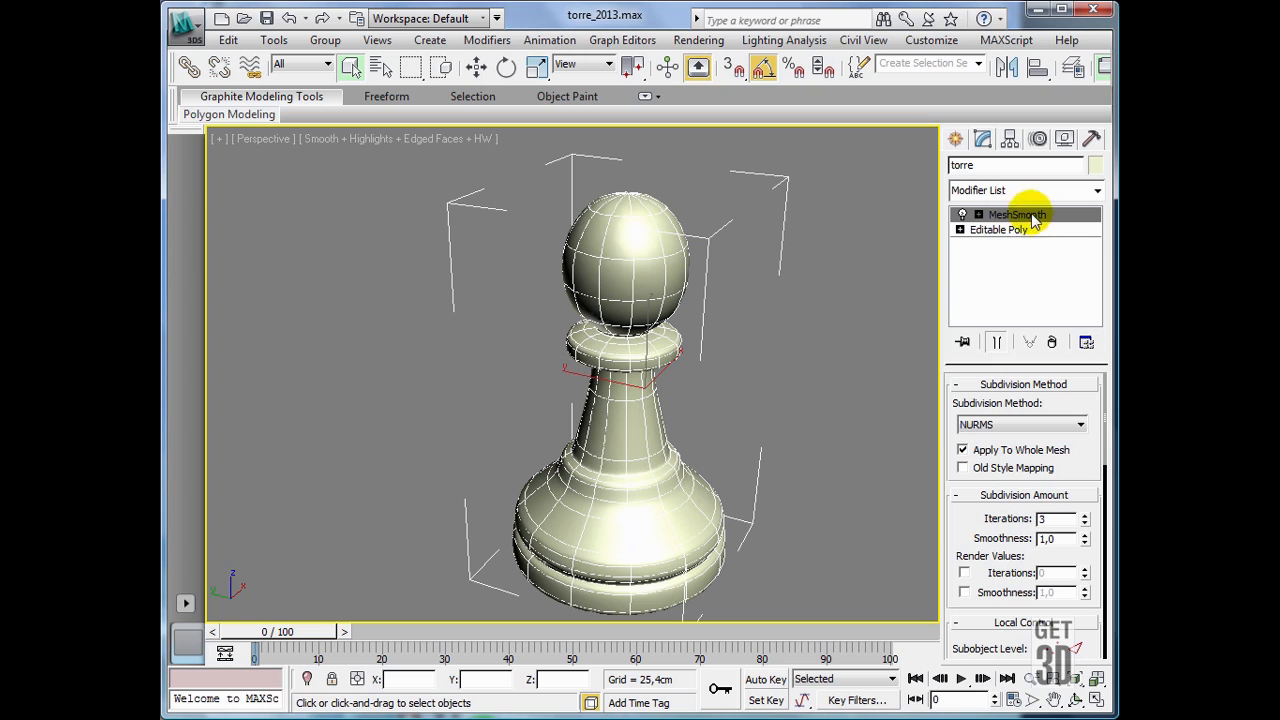
click(961, 215)
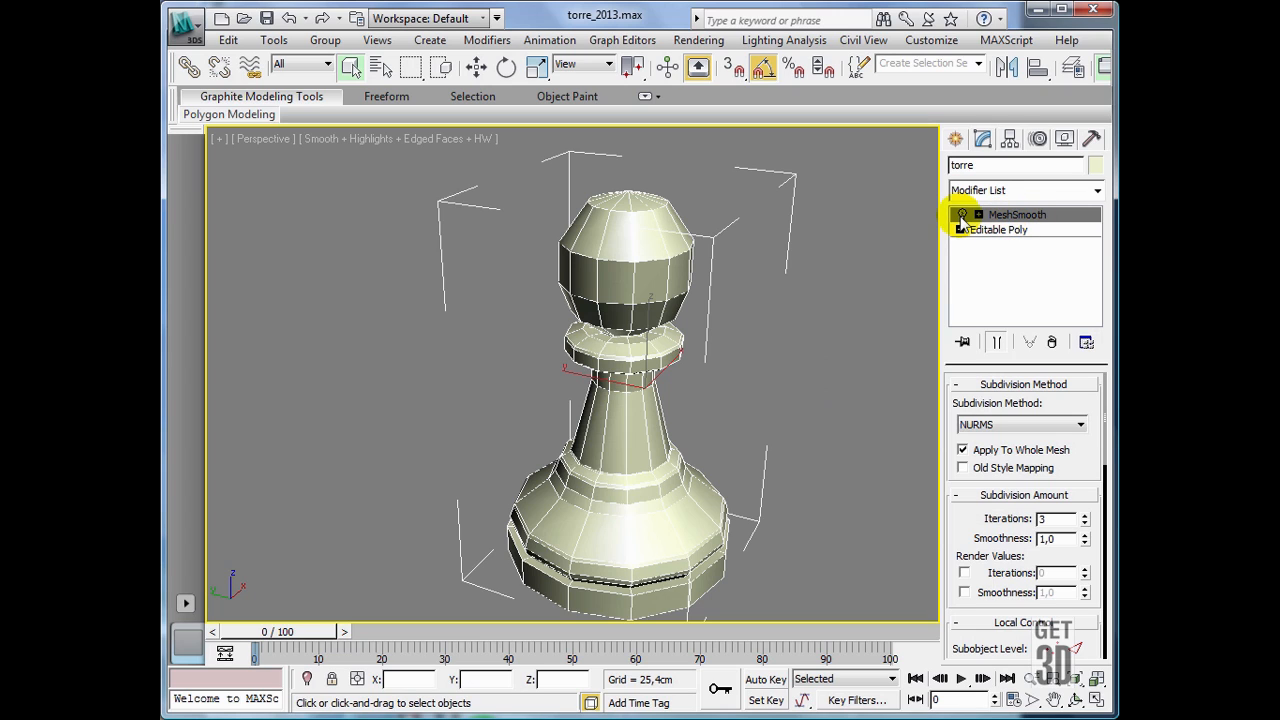
- Maximize the Left view and open the torre object's Editable Poly at Polygon level
click(1096, 700)
click(473, 466)
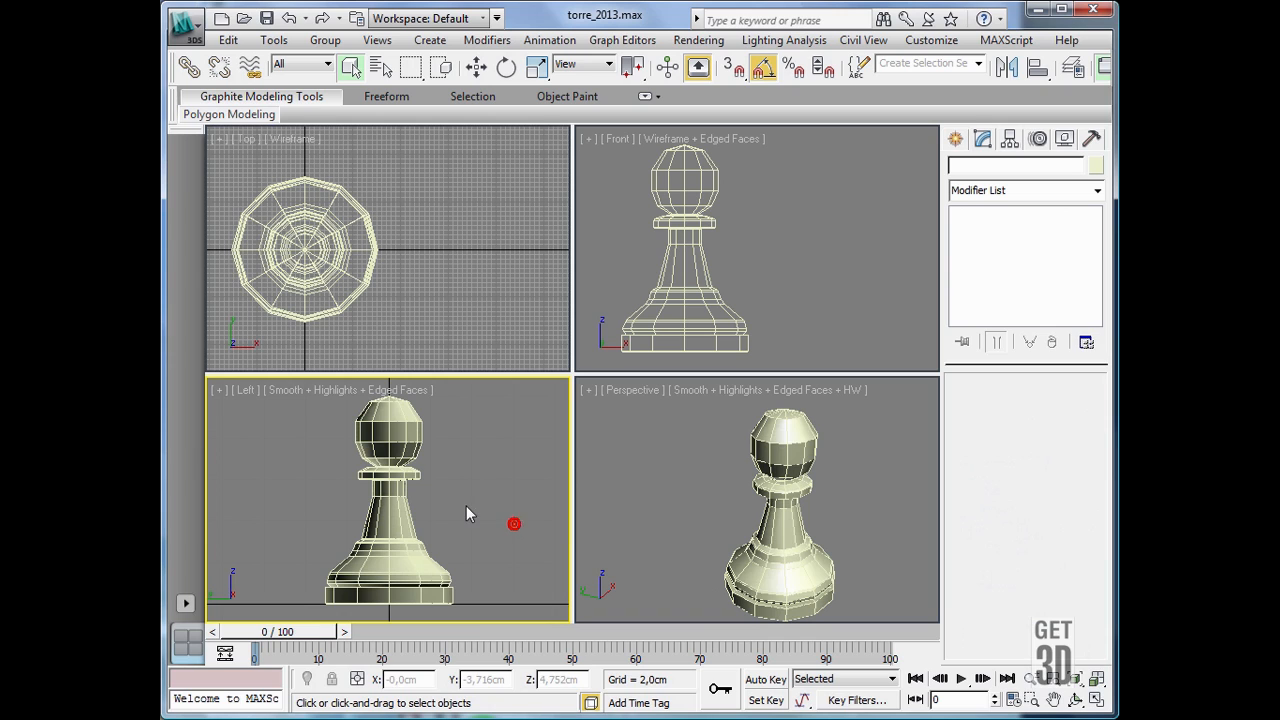
key(alt+w)
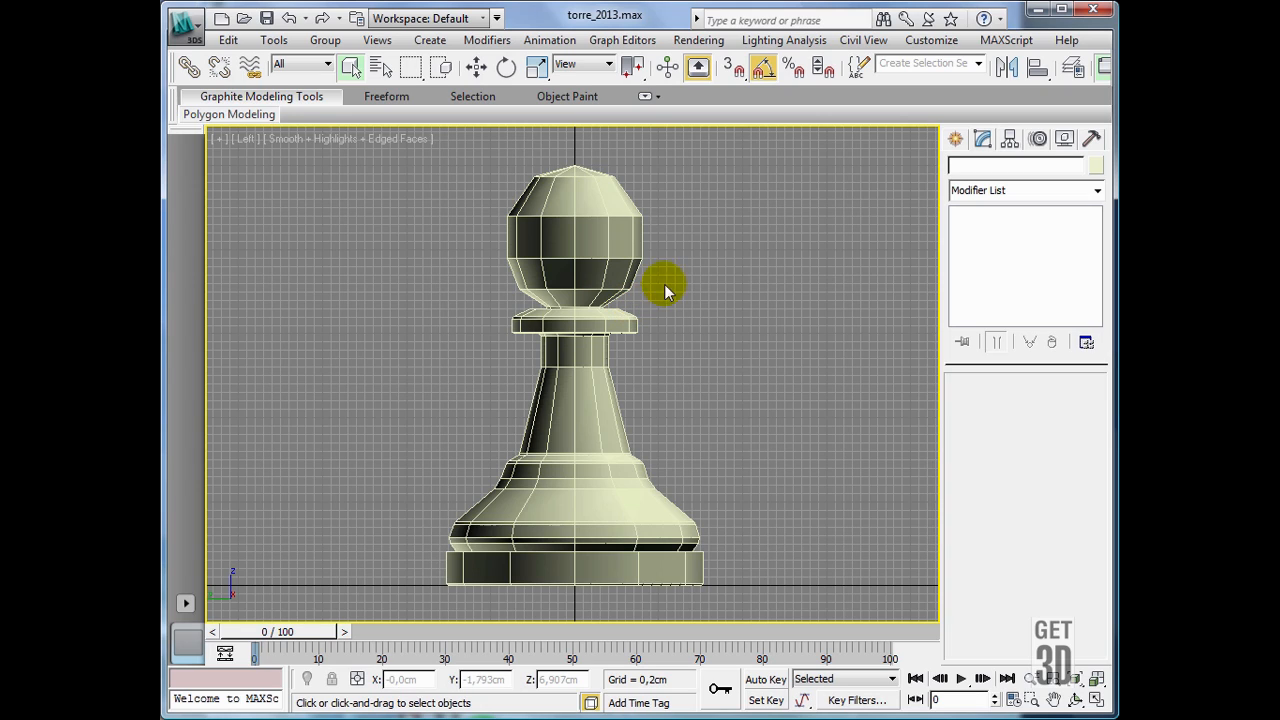
click(552, 232)
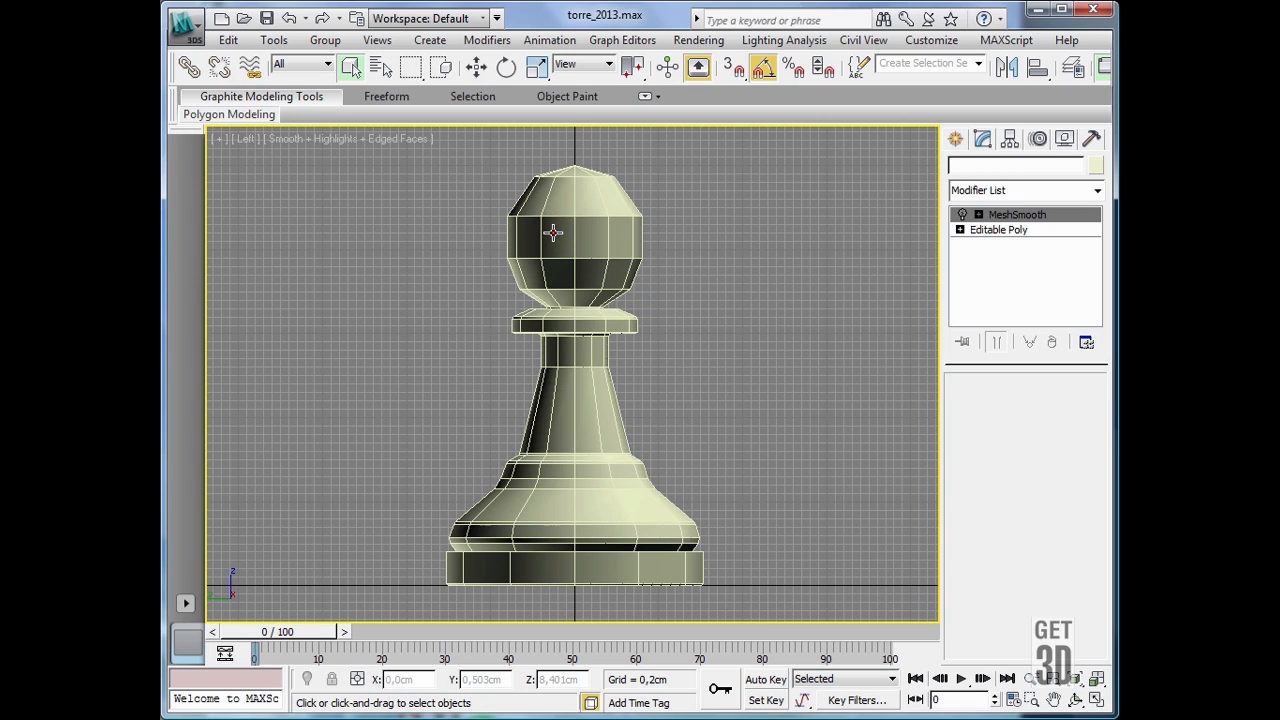
click(980, 230)
click(960, 230)
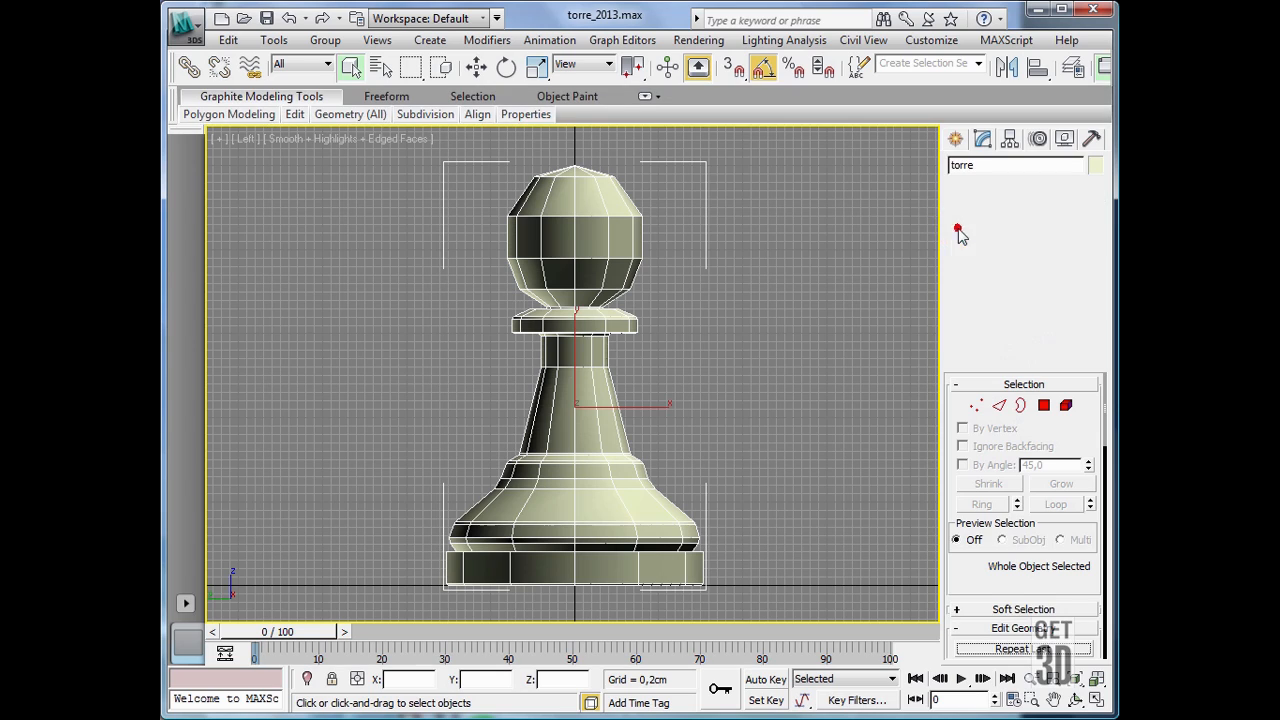
click(1004, 291)
click(1004, 292)
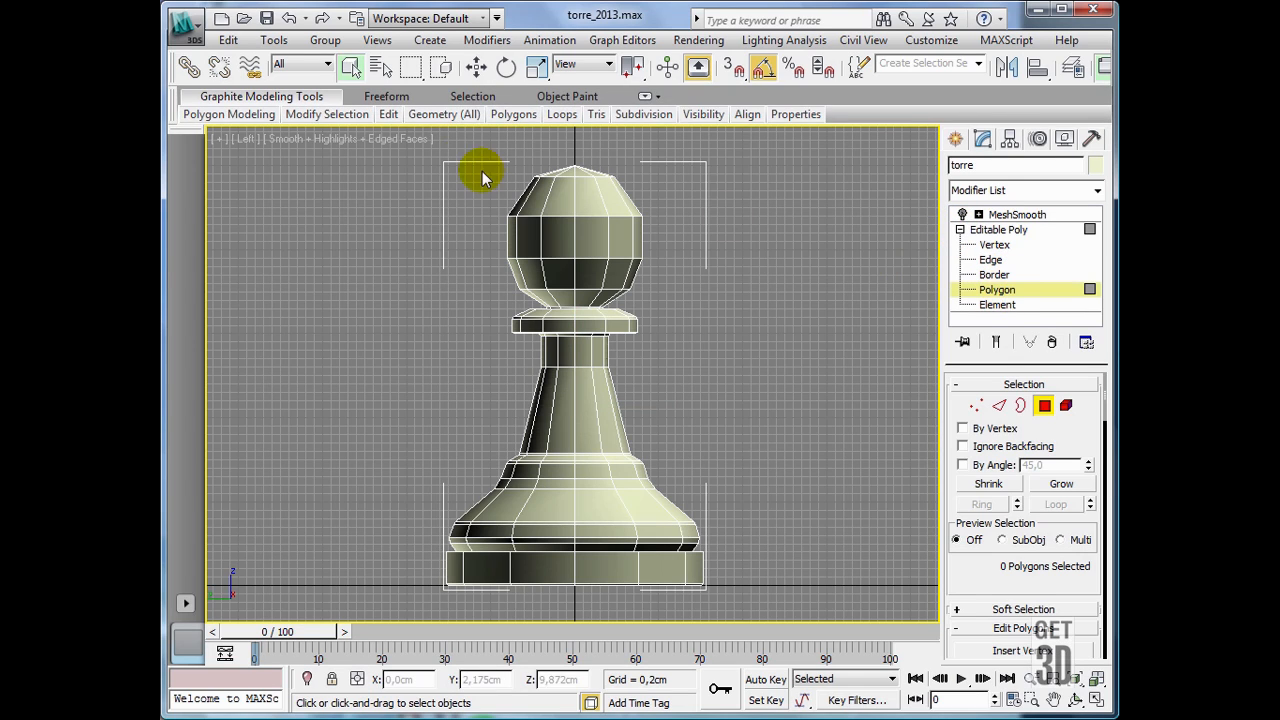
- Select all head polygons down to the collar and grow the selection to include the collar's upper bevel ring
drag(469, 141, 700, 322)
scroll(737, 335, up, 6)
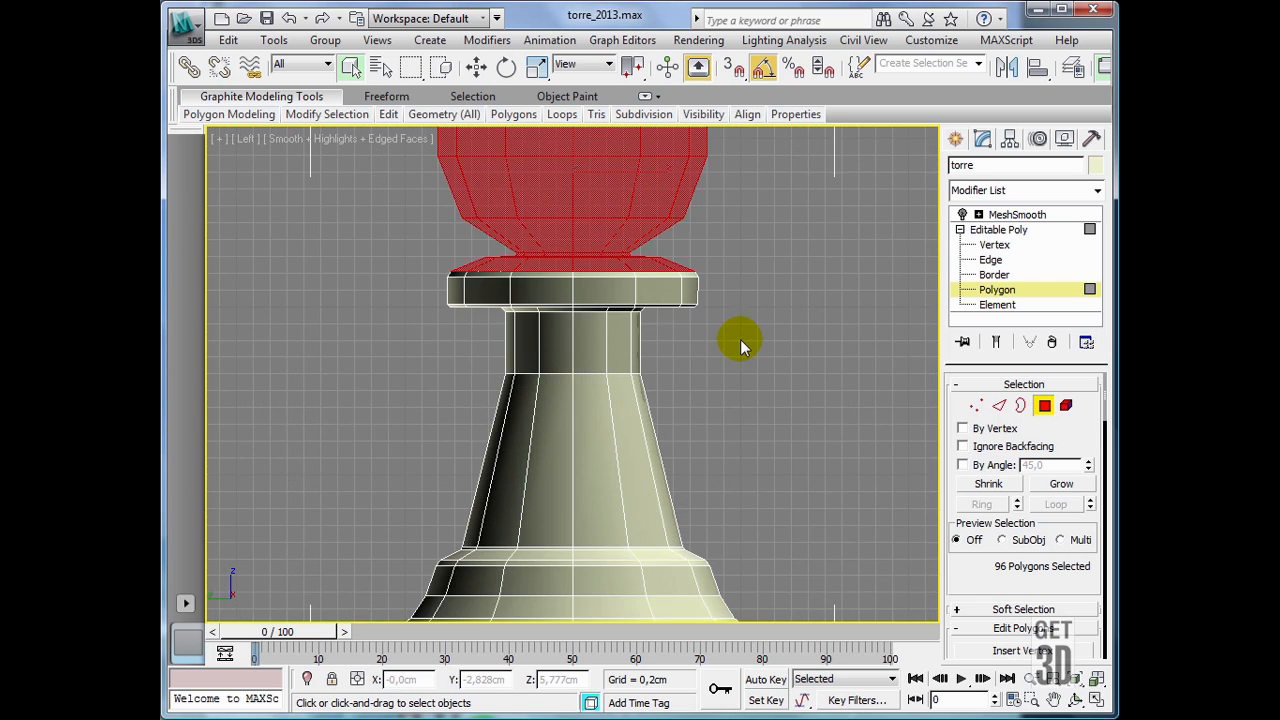
mouse_move(737, 337)
middle_down()
mouse_move(743, 491)
mouse_move(729, 526)
mouse_move(737, 351)
middle_up()
scroll(731, 537, up, 3)
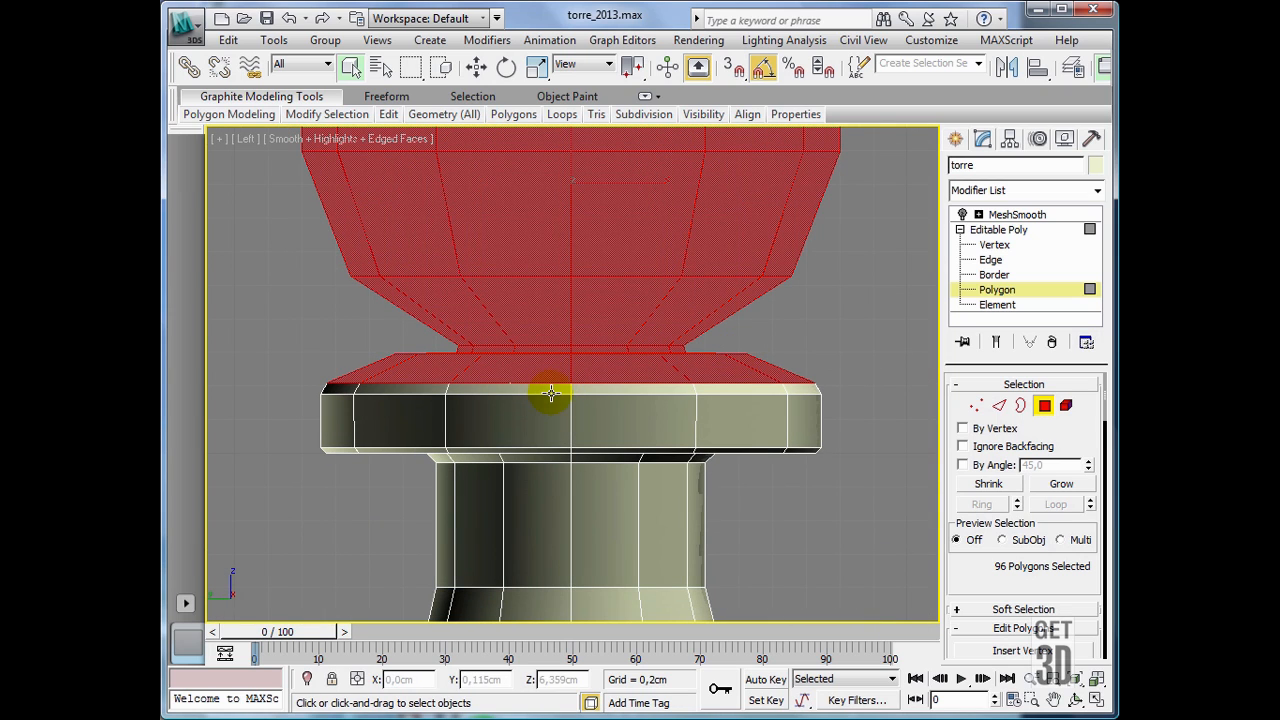
click(1058, 487)
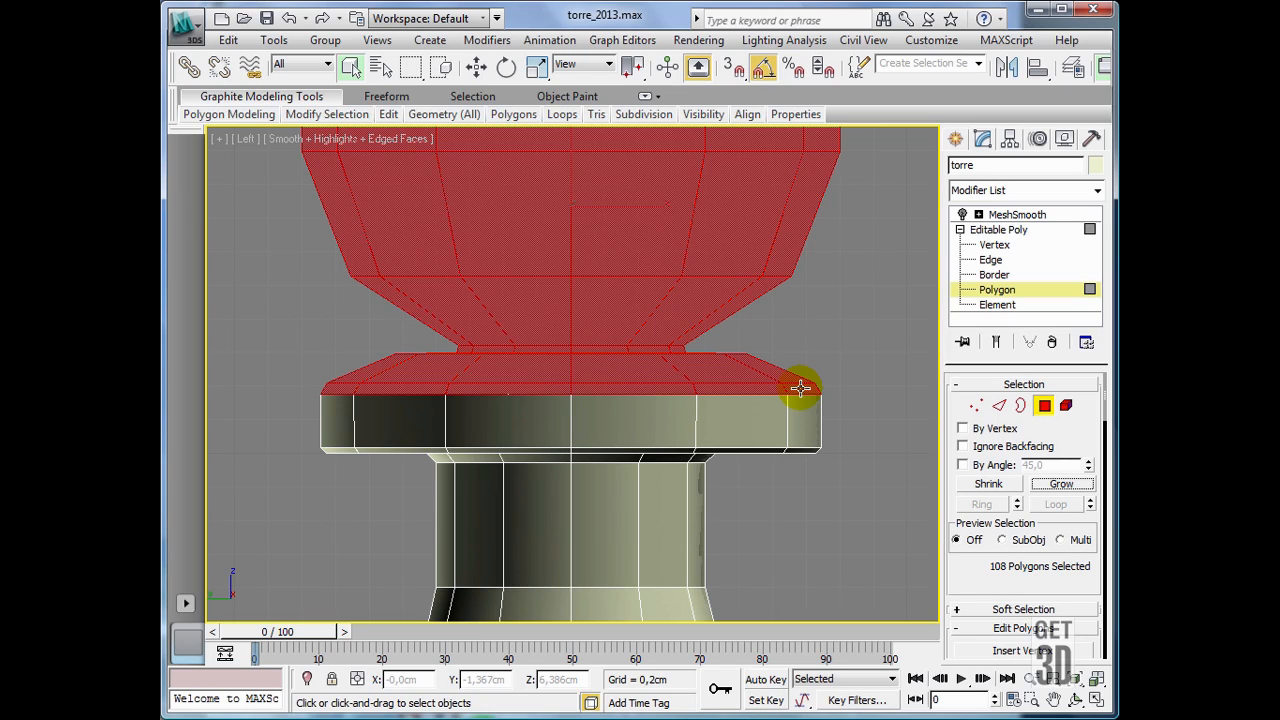
- Try shrinking the polygon selection by several rings and growing it back to the collar's upper bevel
click(990, 484)
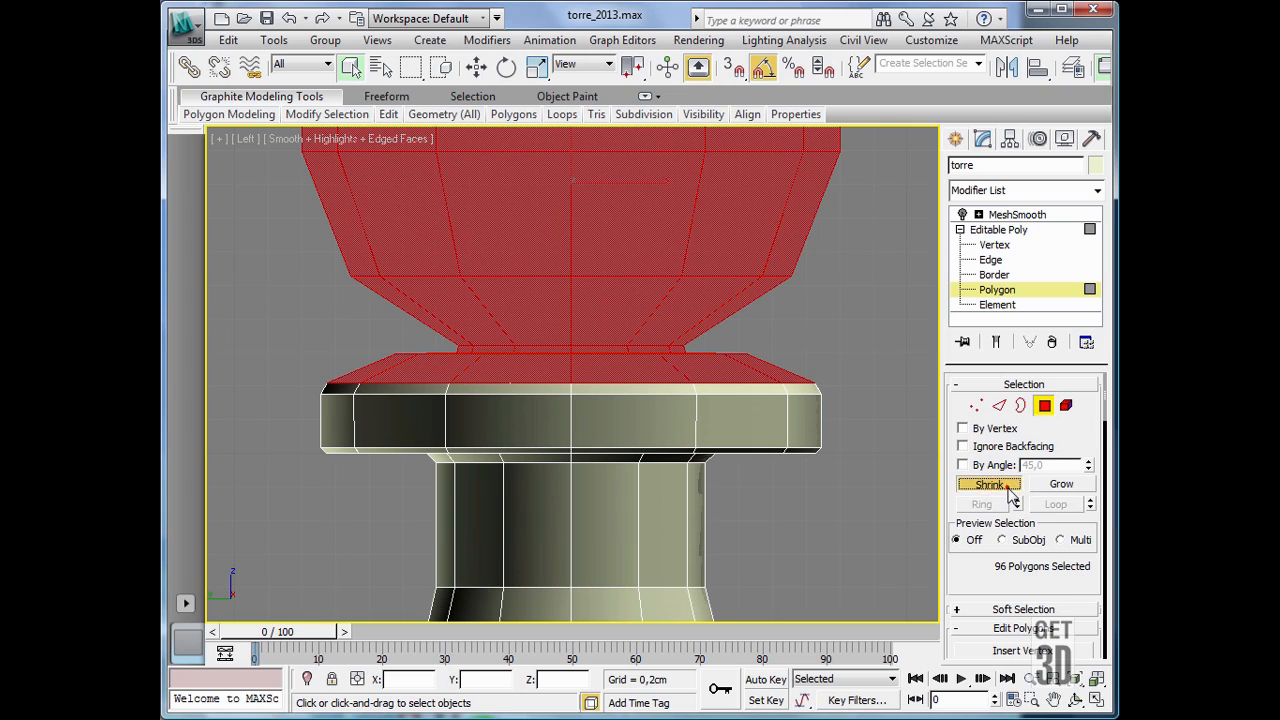
click(1008, 490)
click(1005, 487)
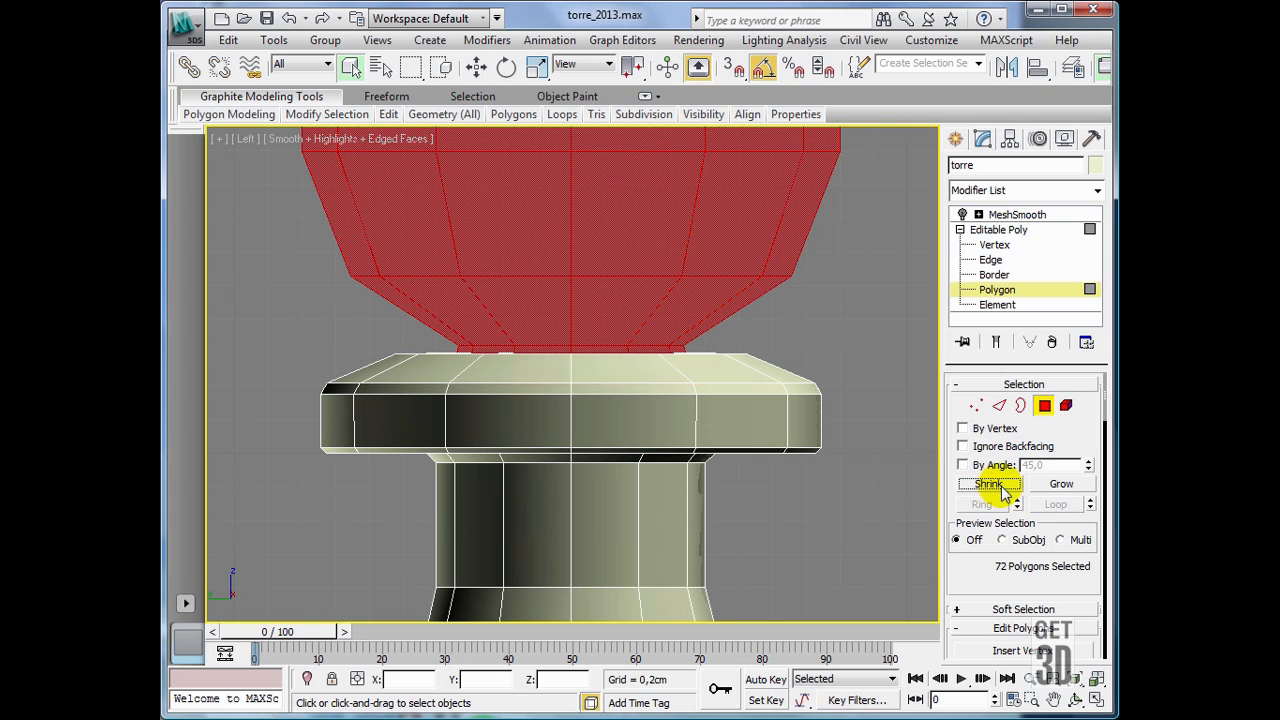
click(1061, 484)
click(1061, 484)
click(1061, 485)
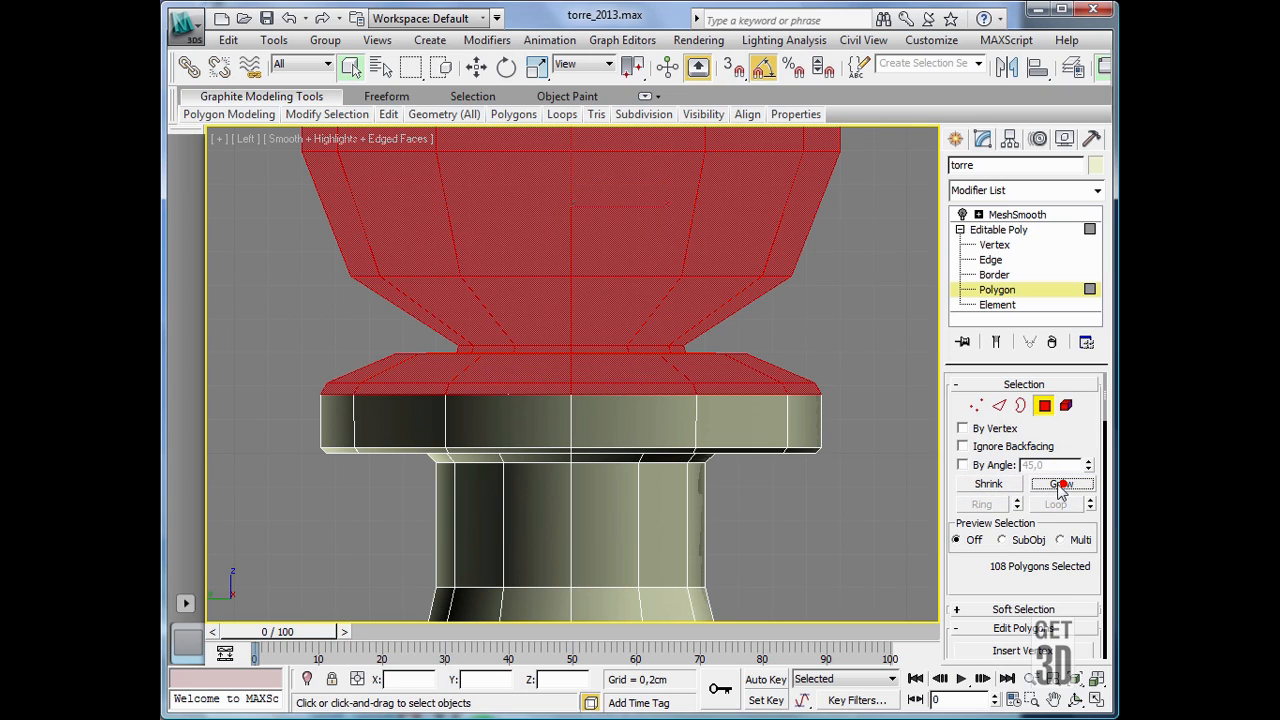
- Delete the selected head polygons above the collar's vertical side
scroll(875, 421, down, 6)
middle_drag(851, 400, 826, 480)
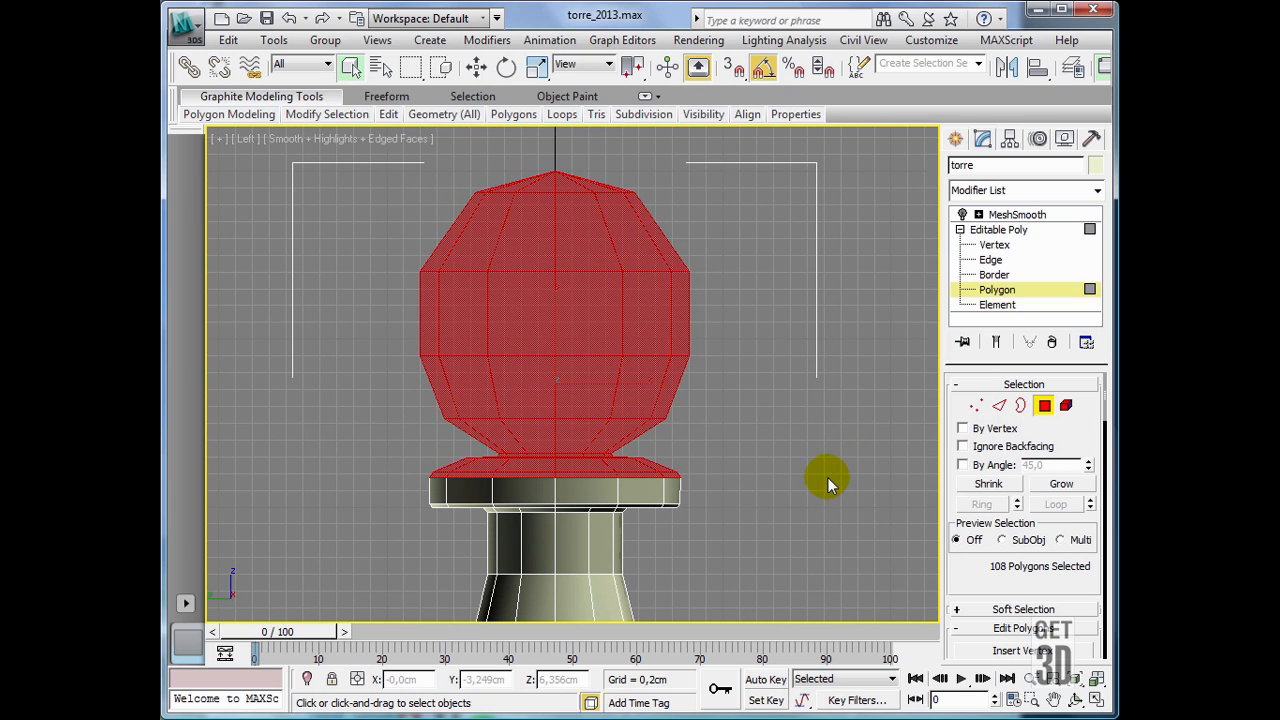
key(Delete)
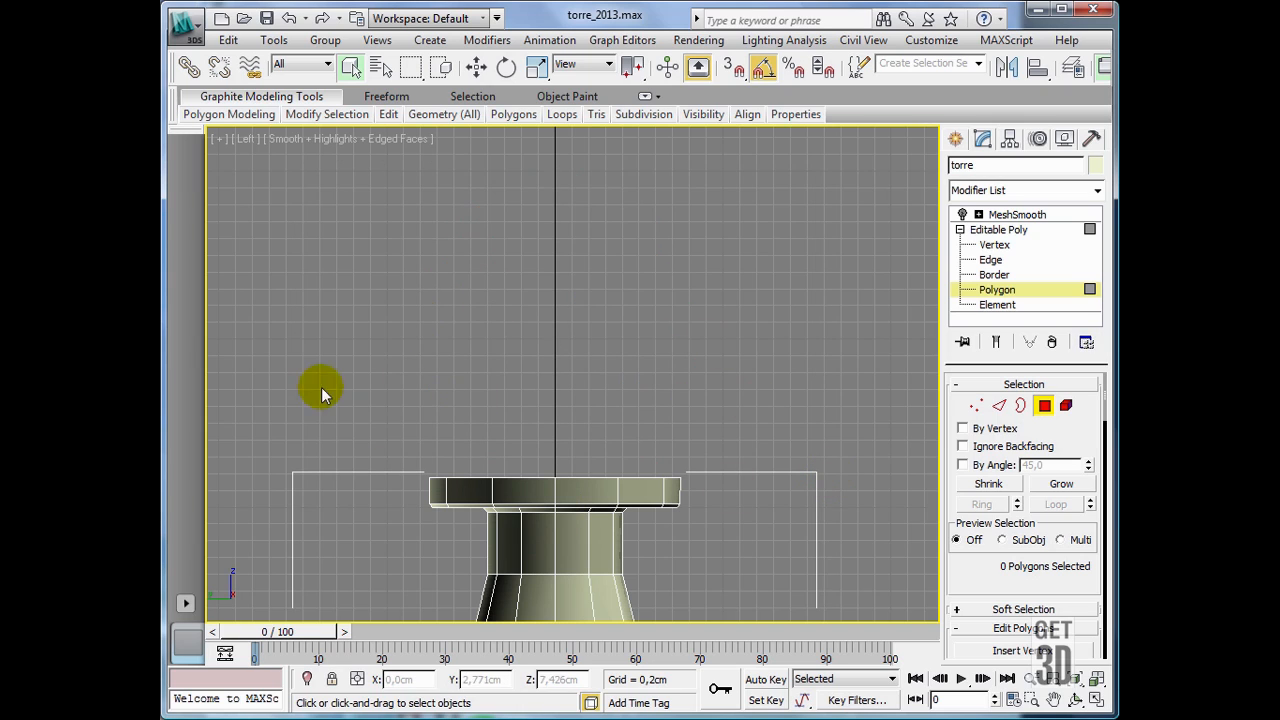
- Maximize the Perspective view and hide the selection brackets around the open-topped piece
click(1096, 700)
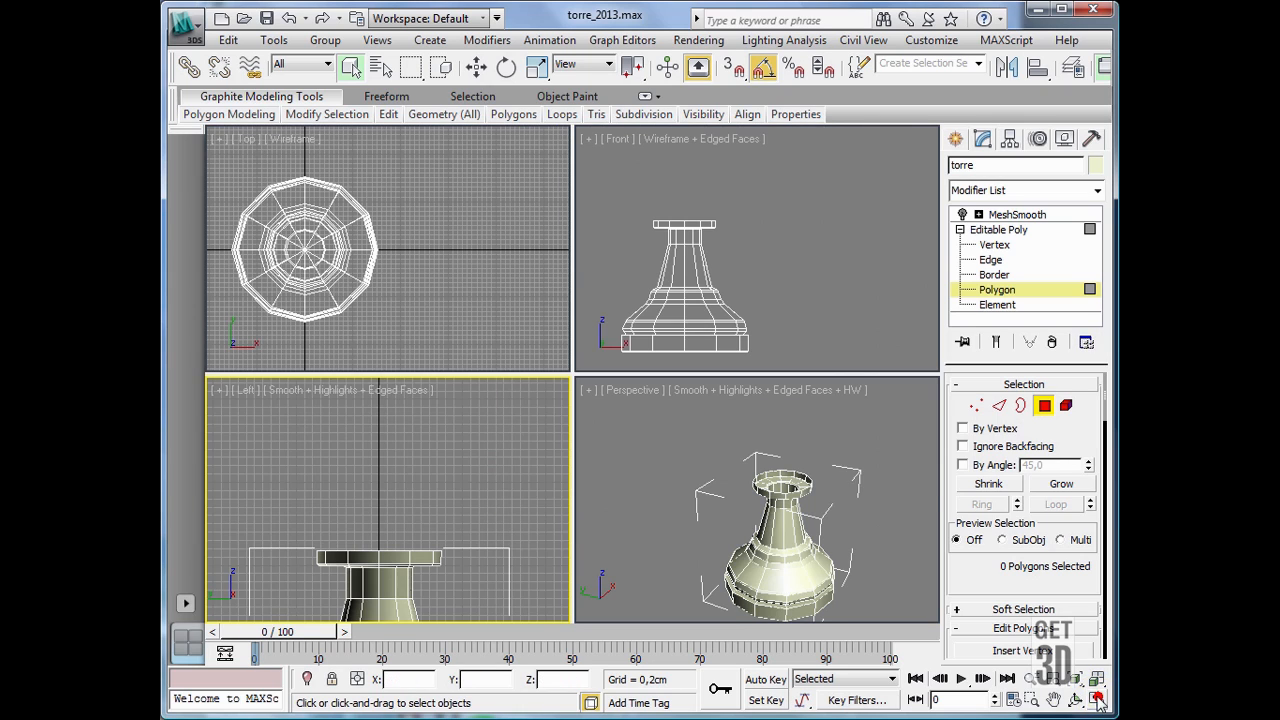
click(893, 536)
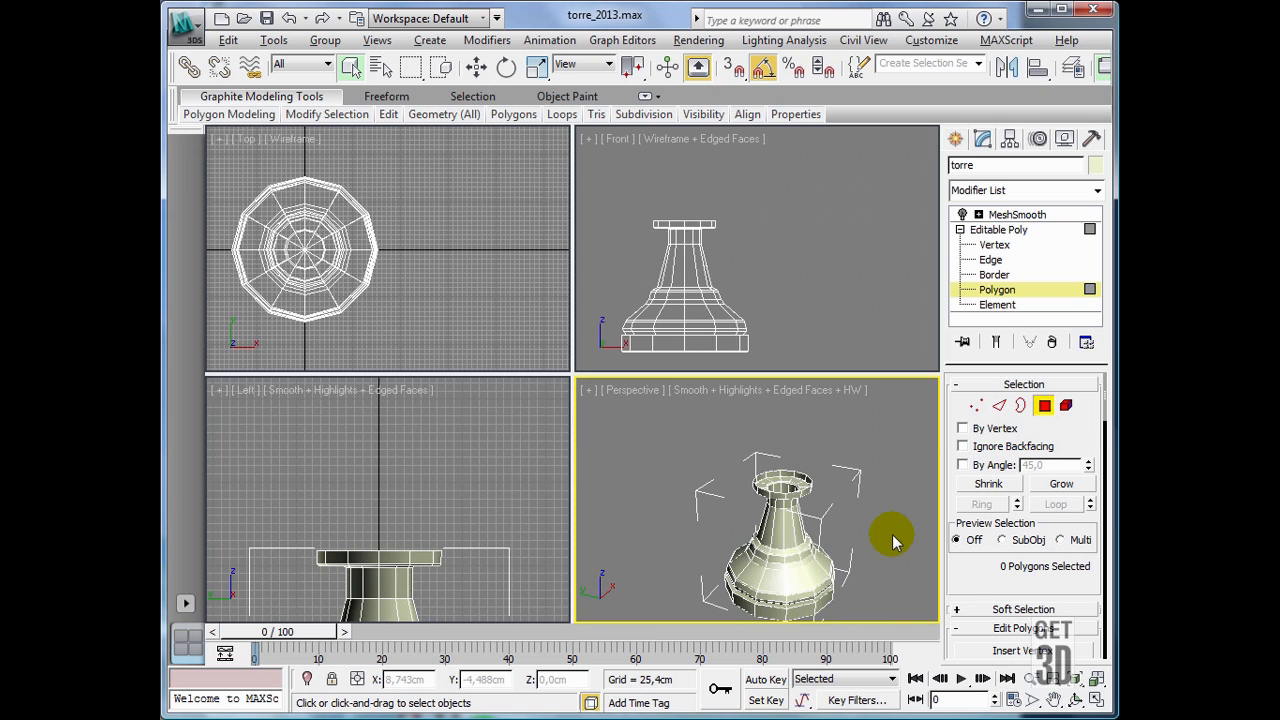
key(alt+w)
scroll(763, 491, down, 3)
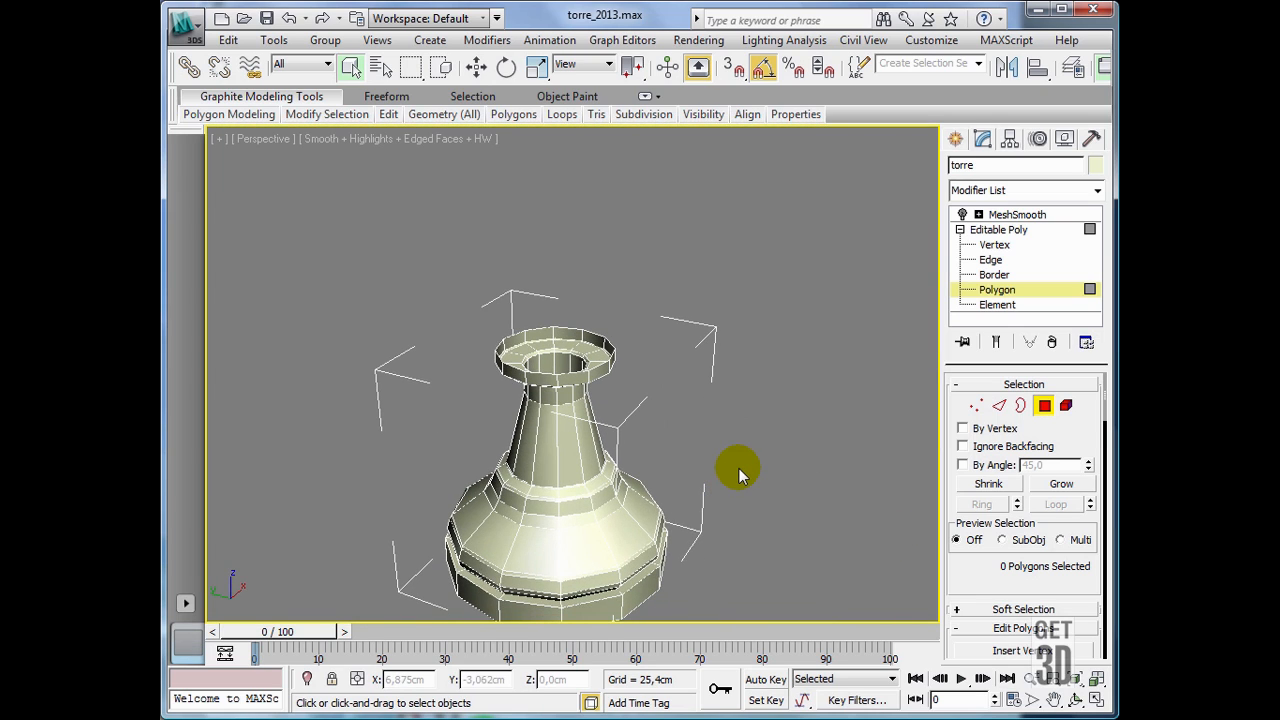
scroll(738, 474, up, 5)
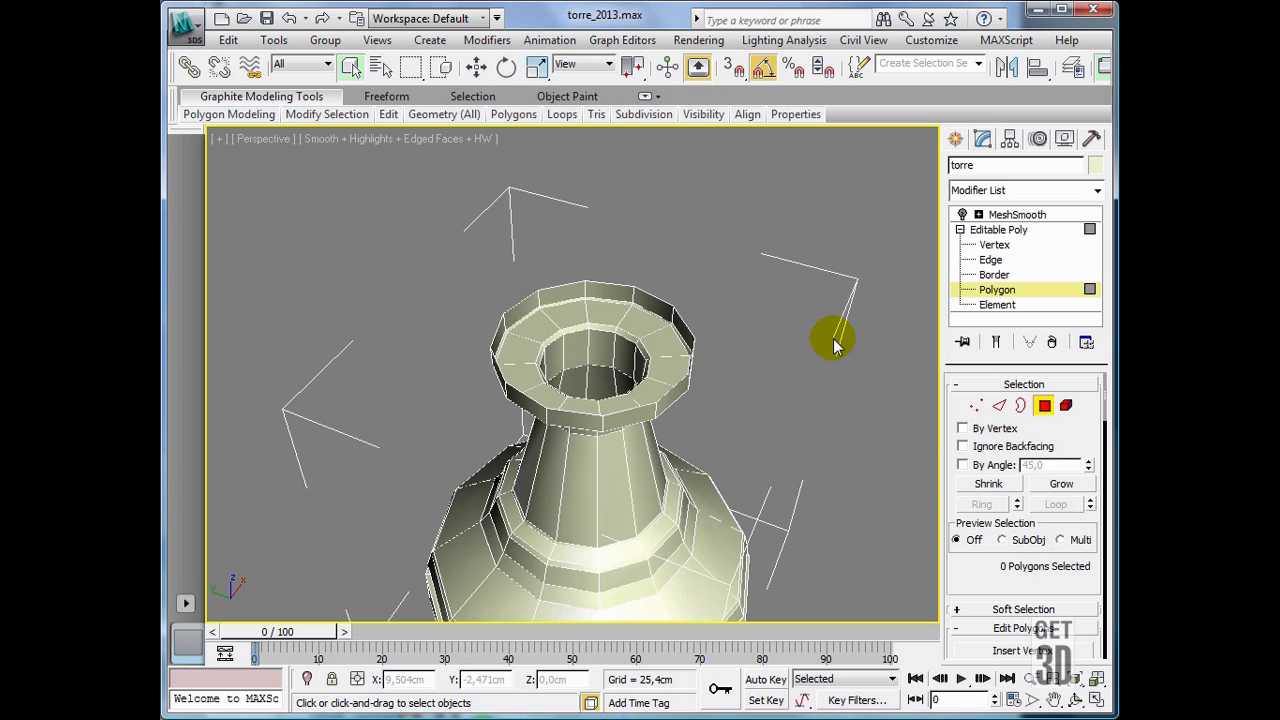
key(j)
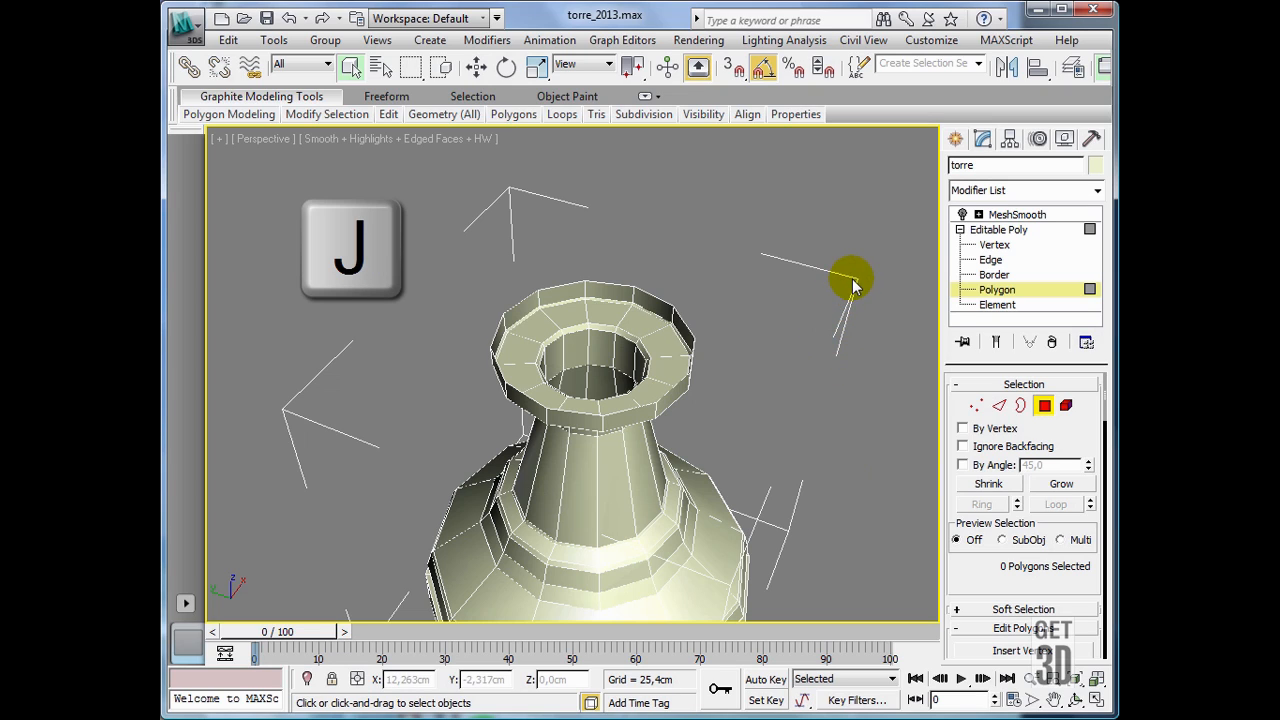
key(j)
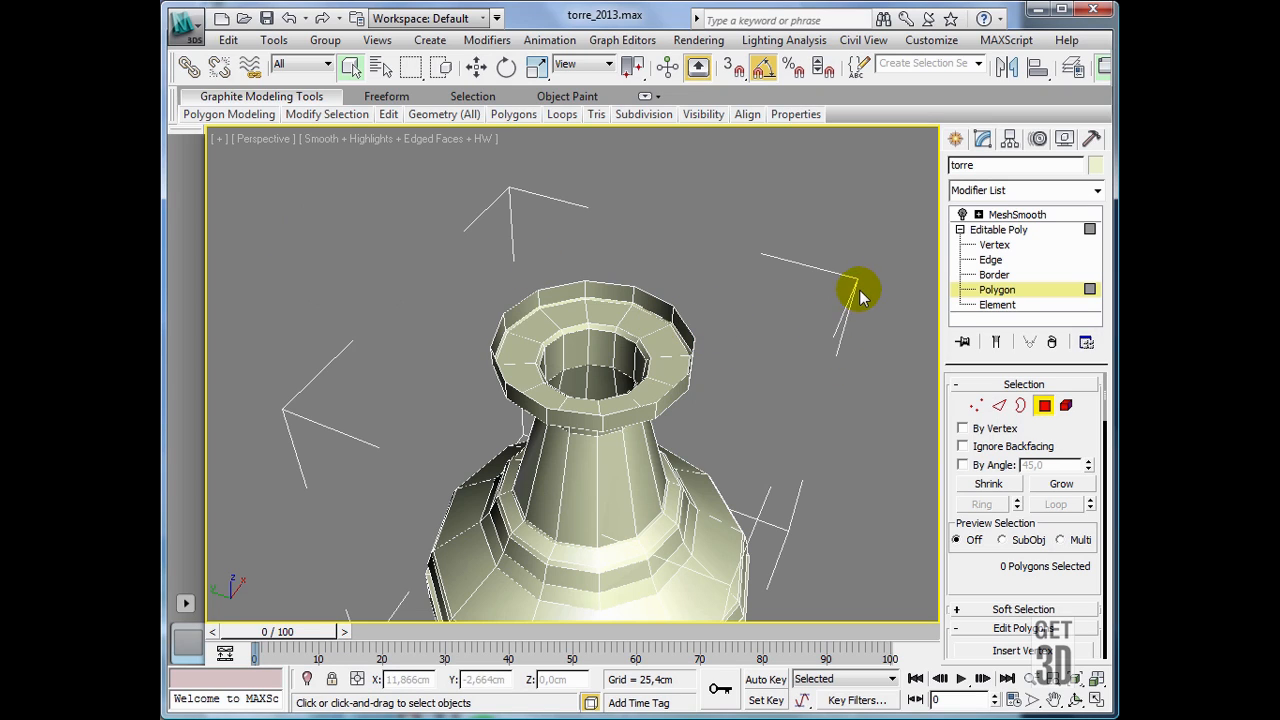
key(j)
key(j)
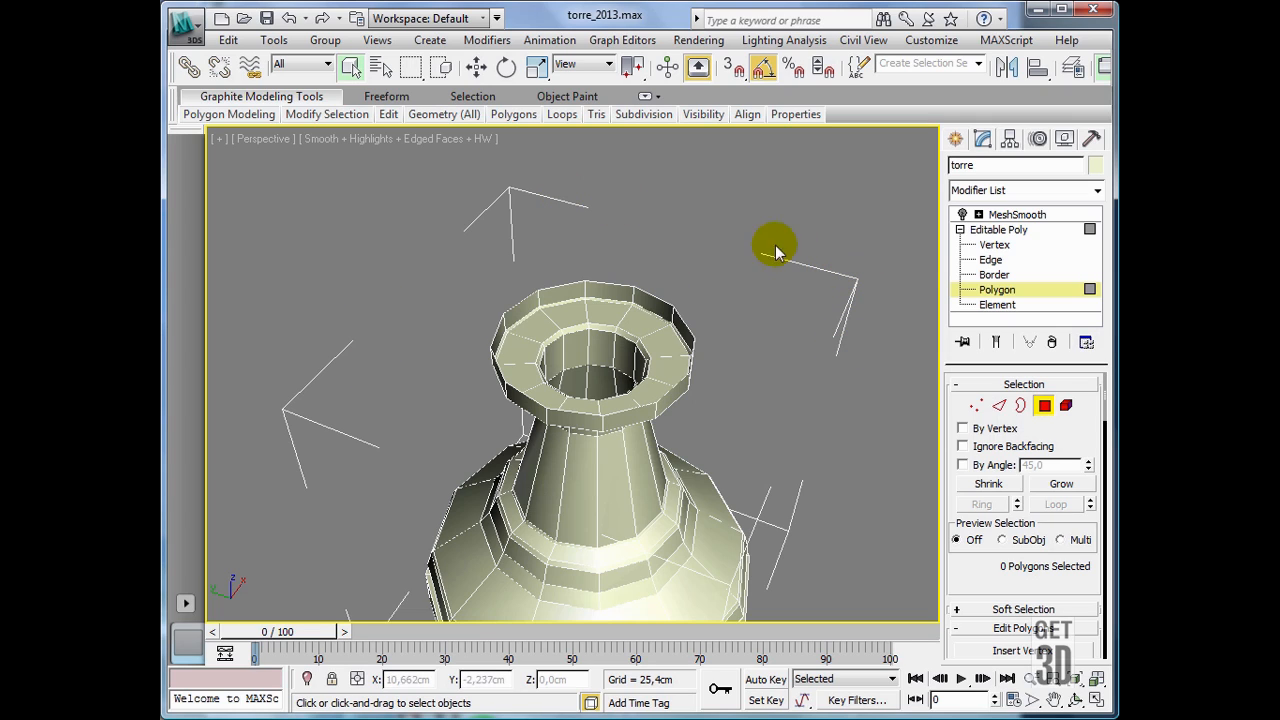
key(j)
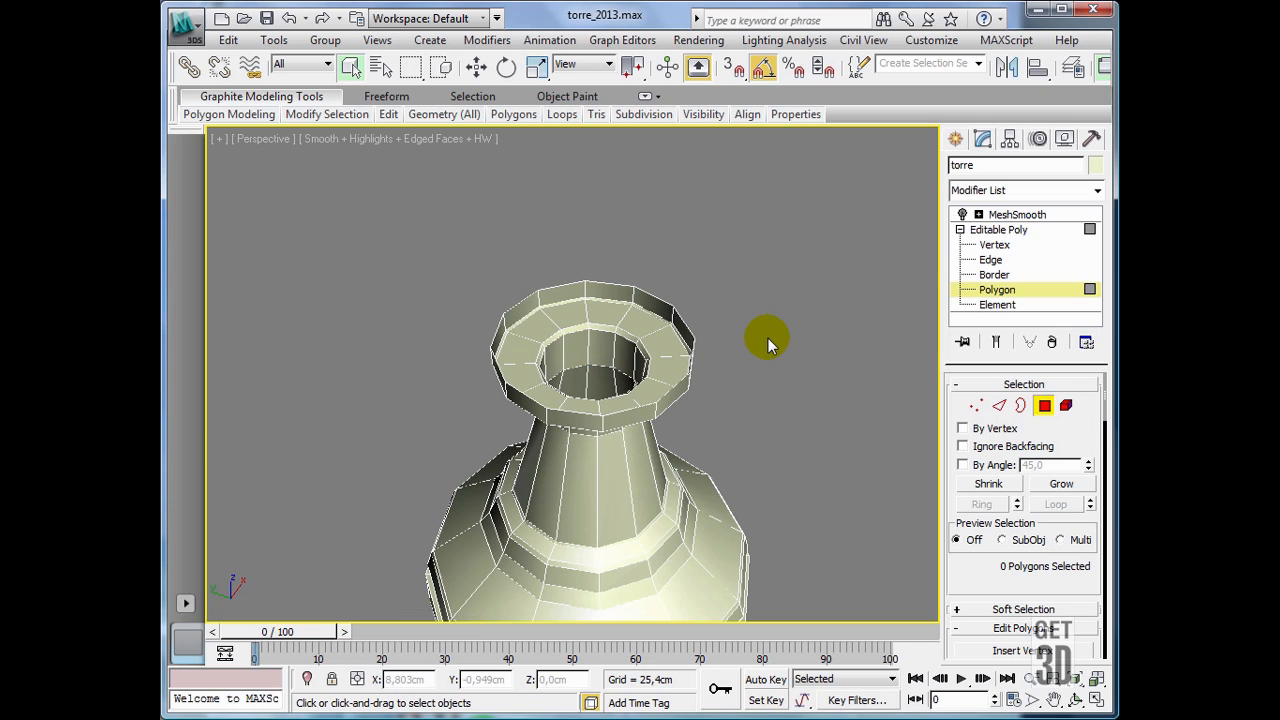
middle_drag(694, 437, 560, 277)
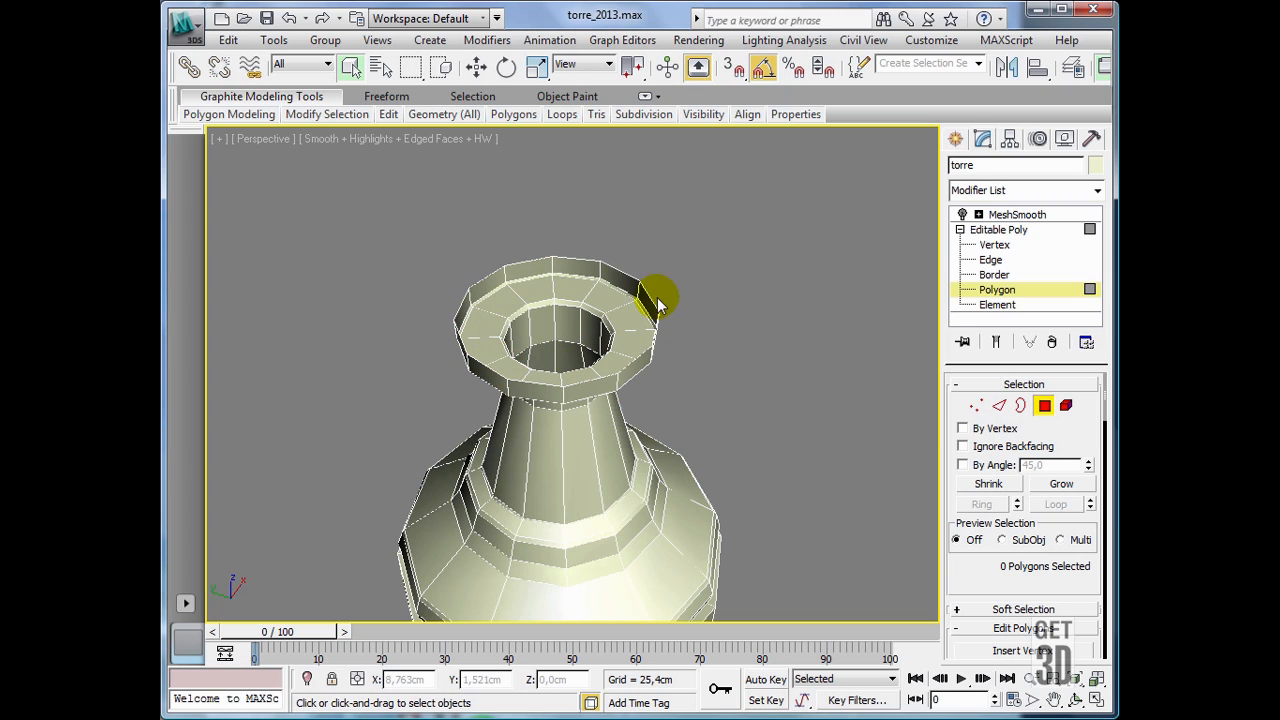
- Cap the open border at the top of the collar and clear the border selection
click(1020, 405)
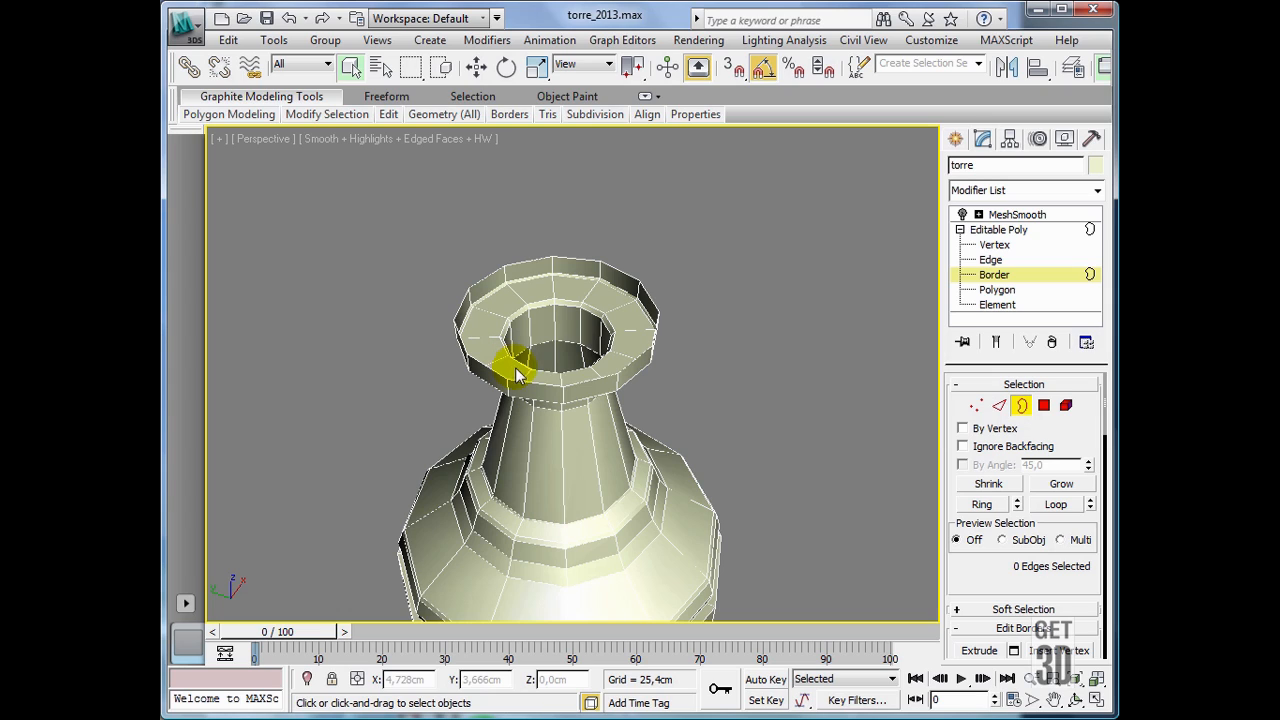
click(609, 264)
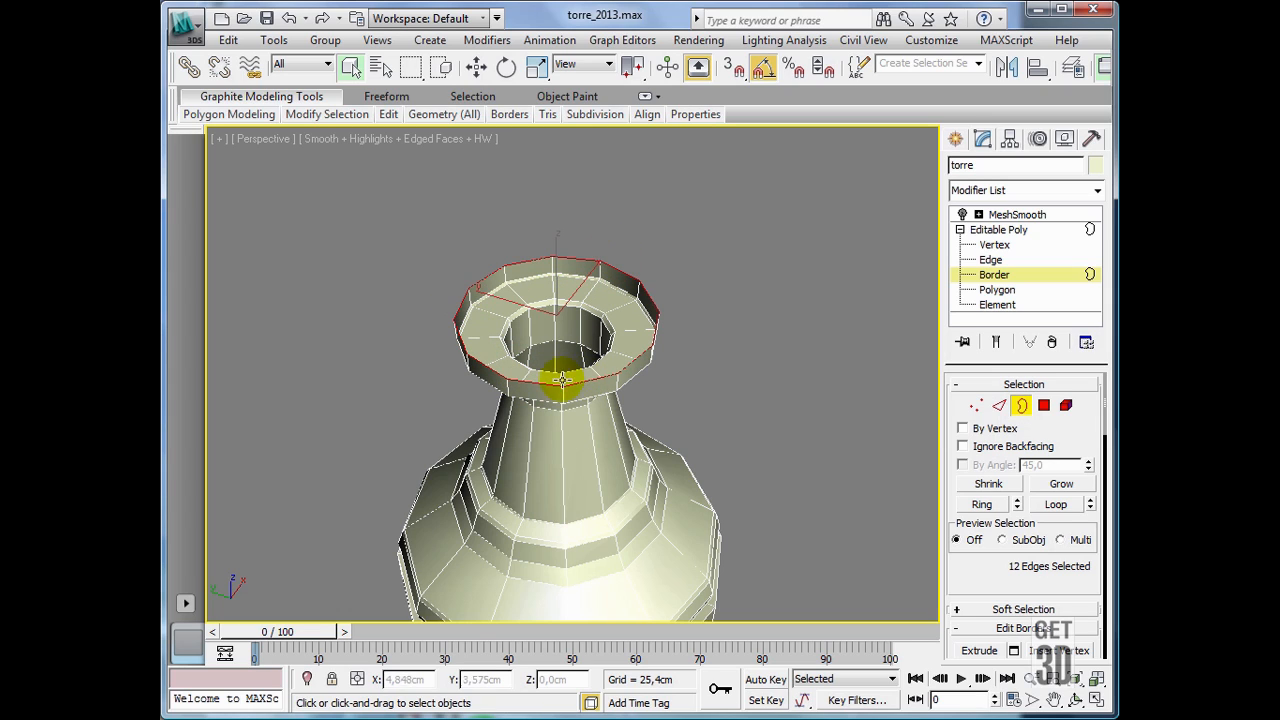
drag(971, 566, 966, 352)
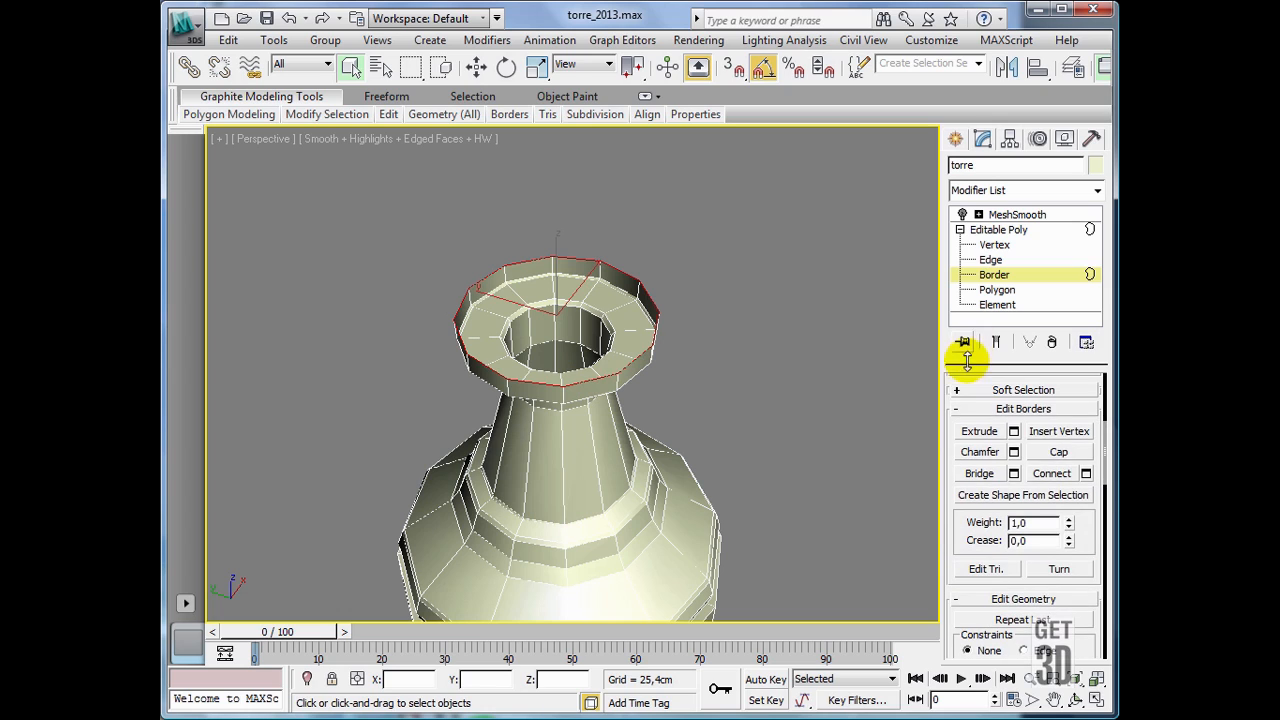
click(1058, 453)
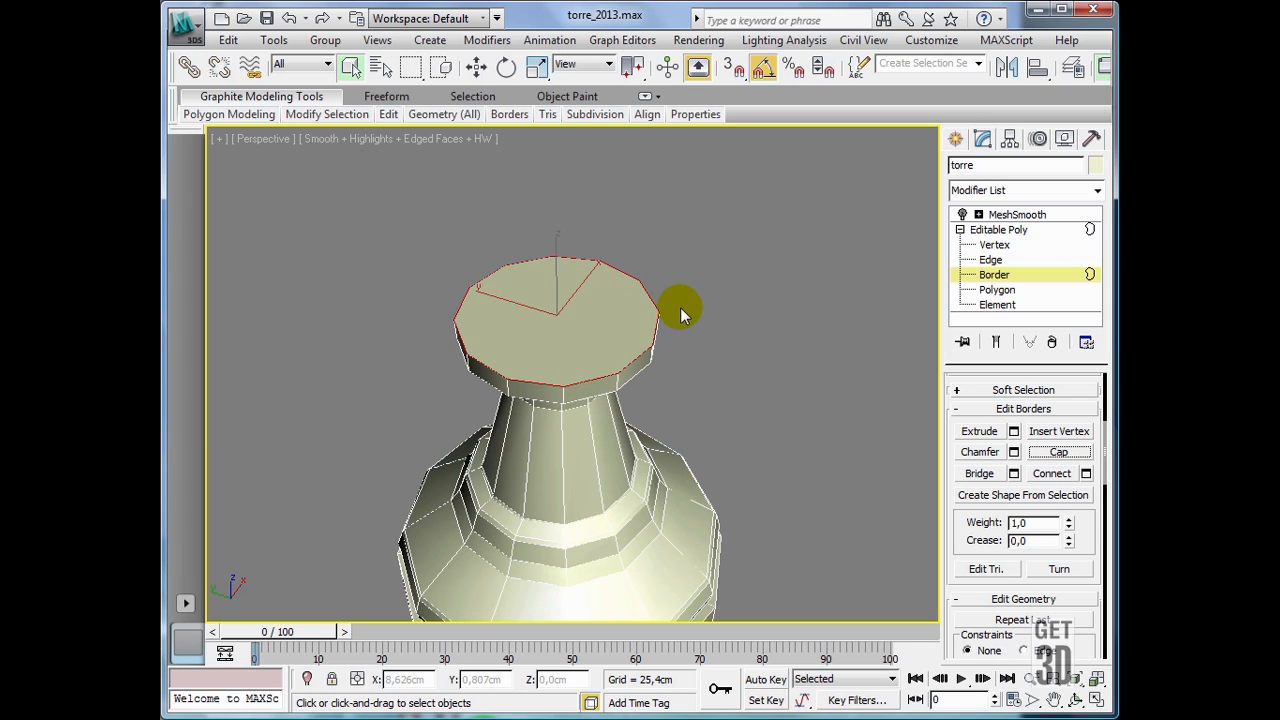
click(552, 342)
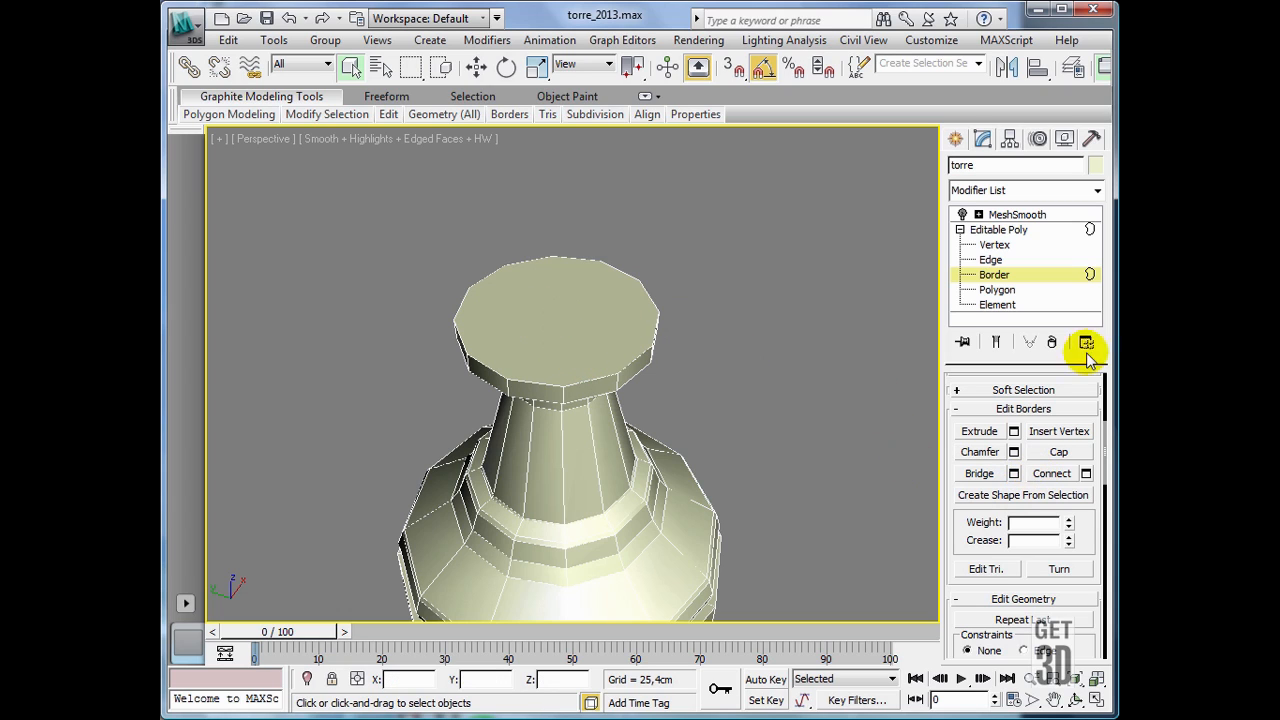
- Select the new cap polygon on top of the collar and inset it by 0.4 cm
click(1015, 290)
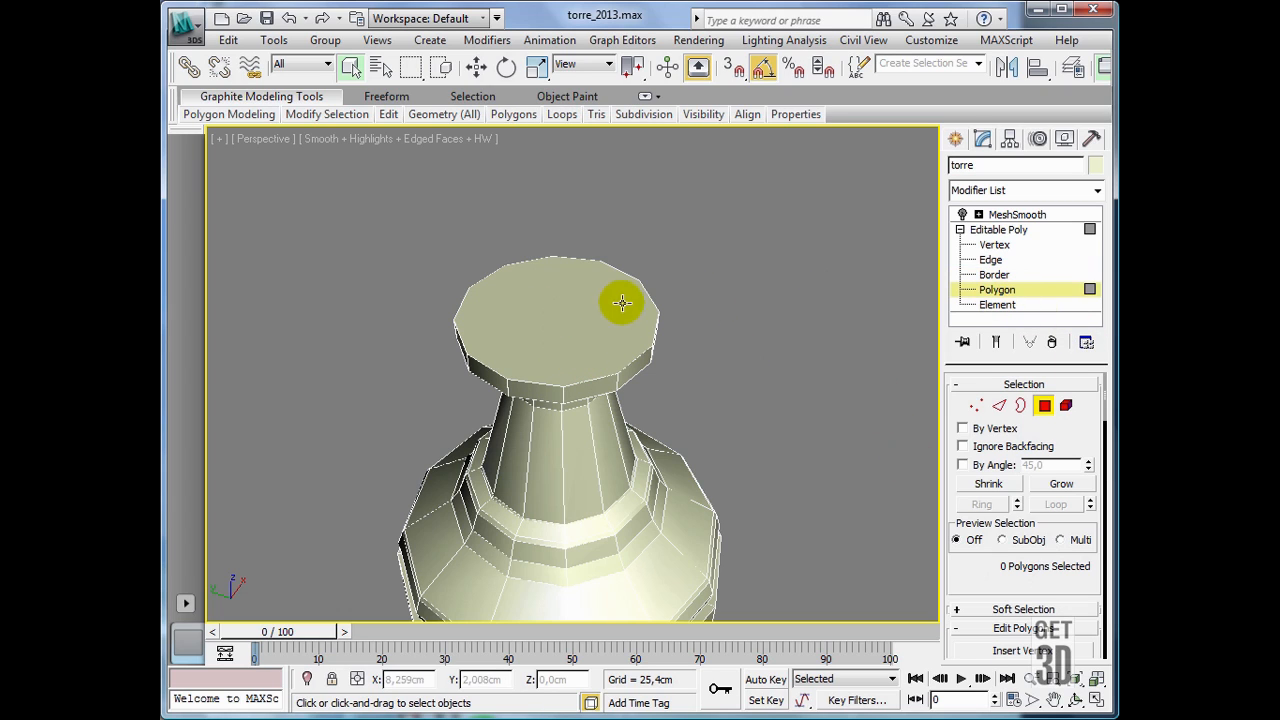
click(589, 318)
middle_drag(732, 477, 774, 518)
scroll(843, 528, up, 3)
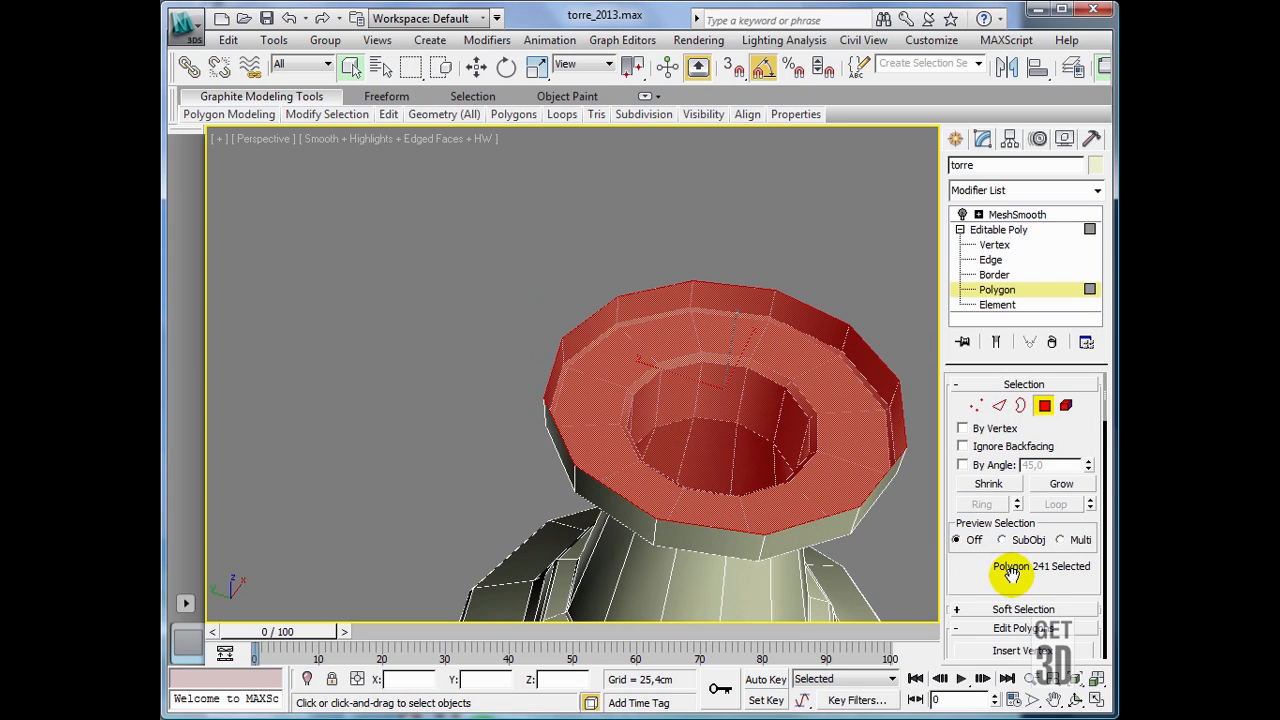
drag(1012, 572, 1003, 371)
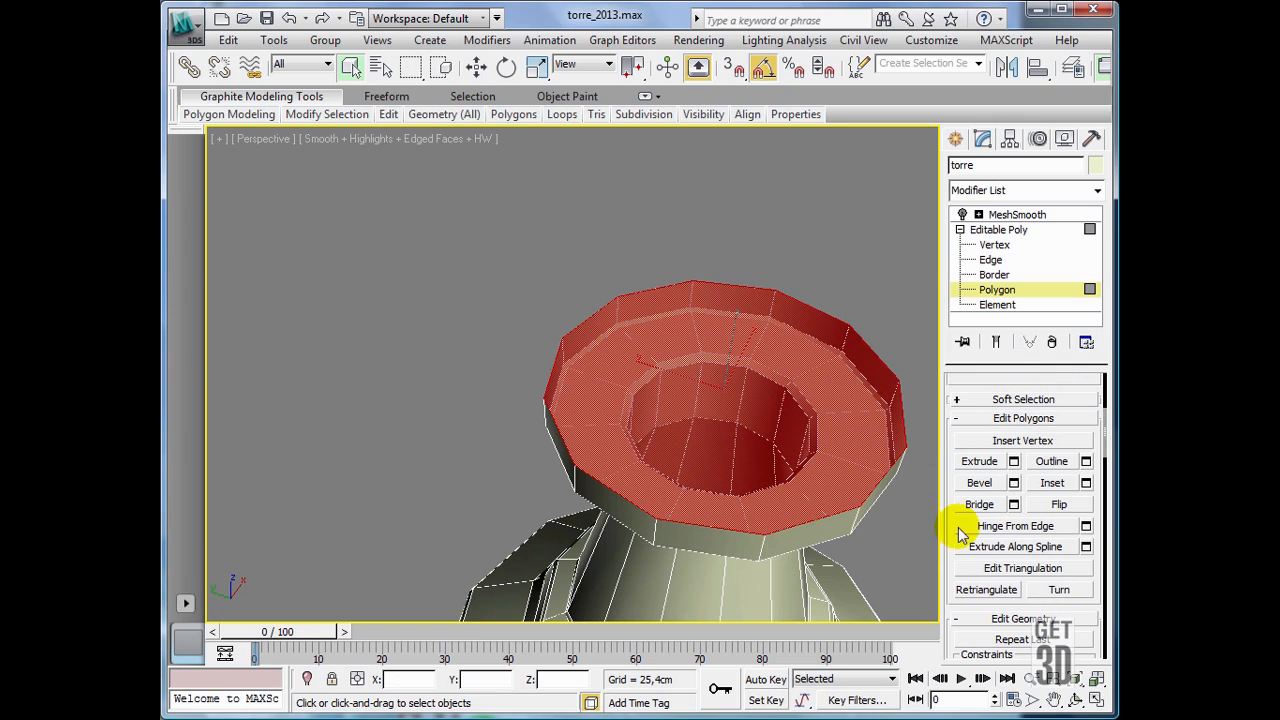
click(1085, 484)
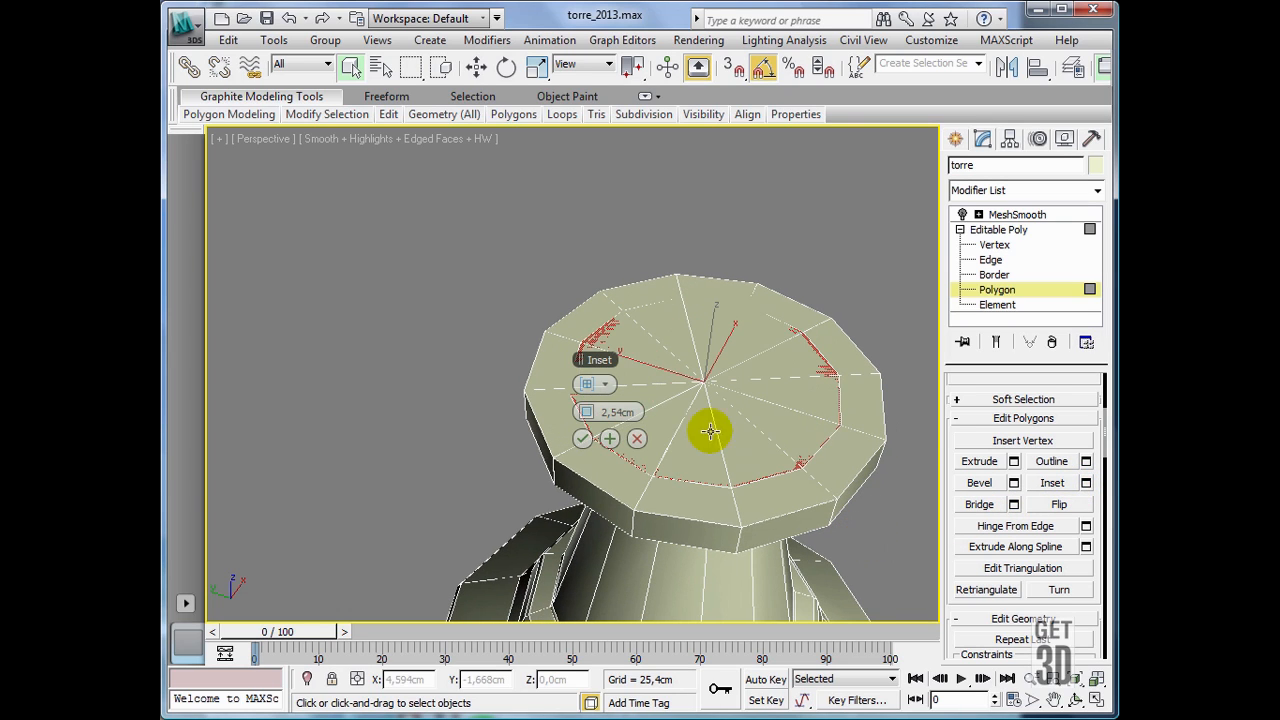
drag(598, 368, 825, 213)
click(826, 257)
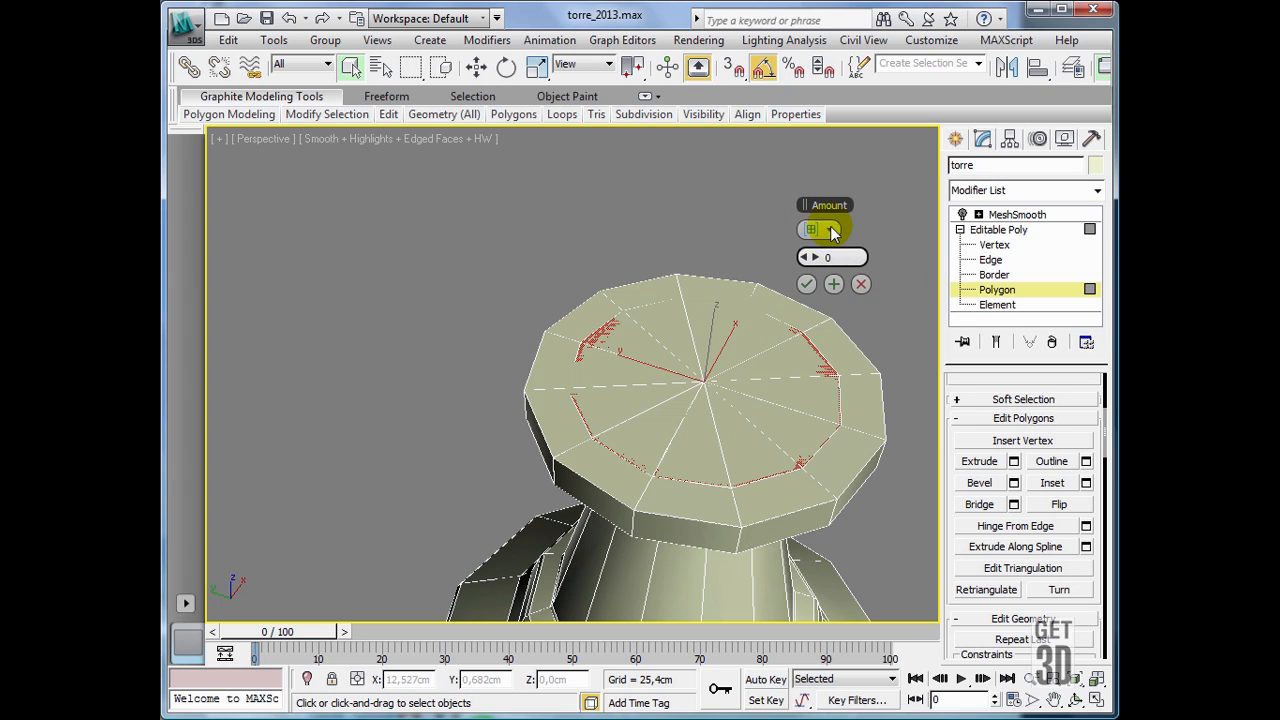
key(Return)
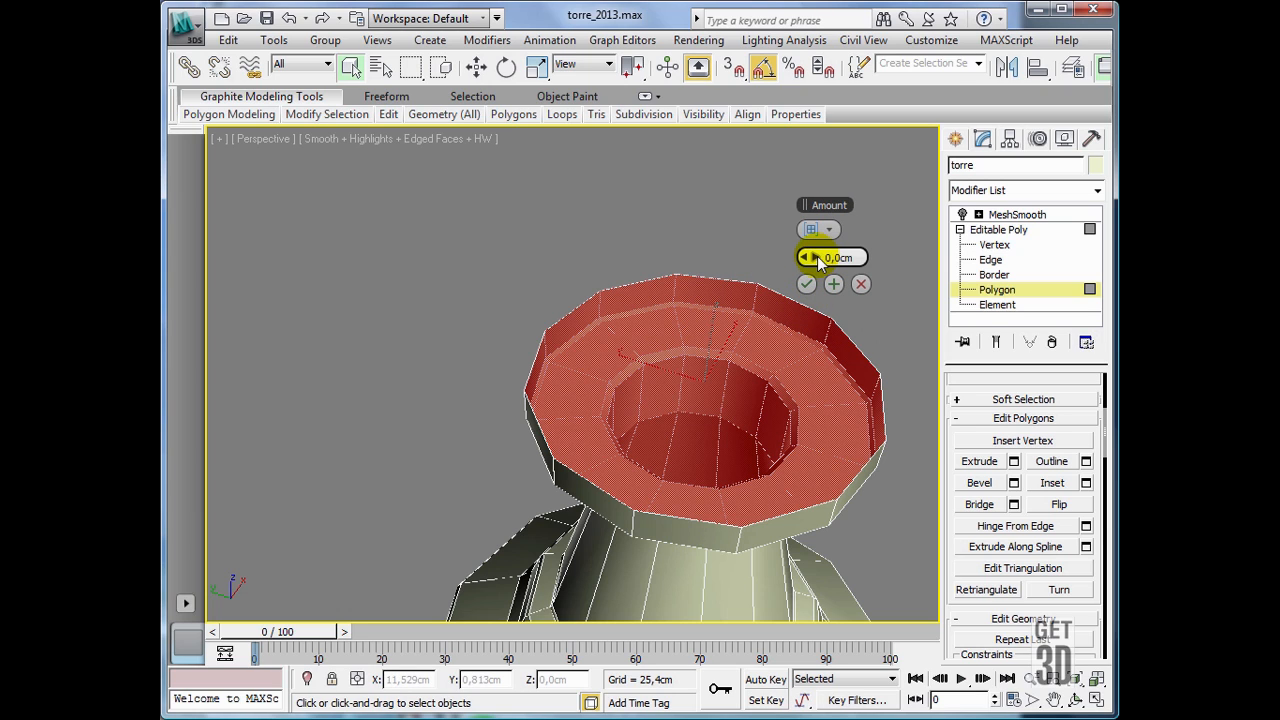
drag(817, 256, 814, 257)
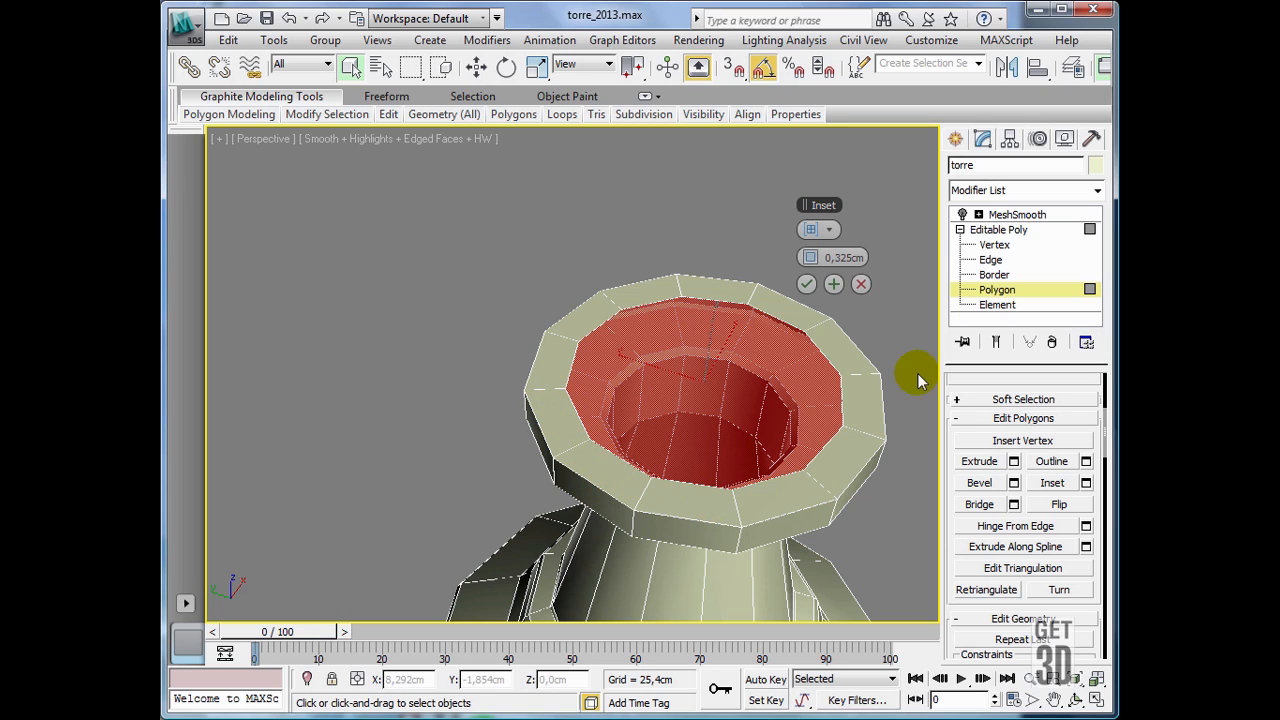
drag(810, 257, 818, 262)
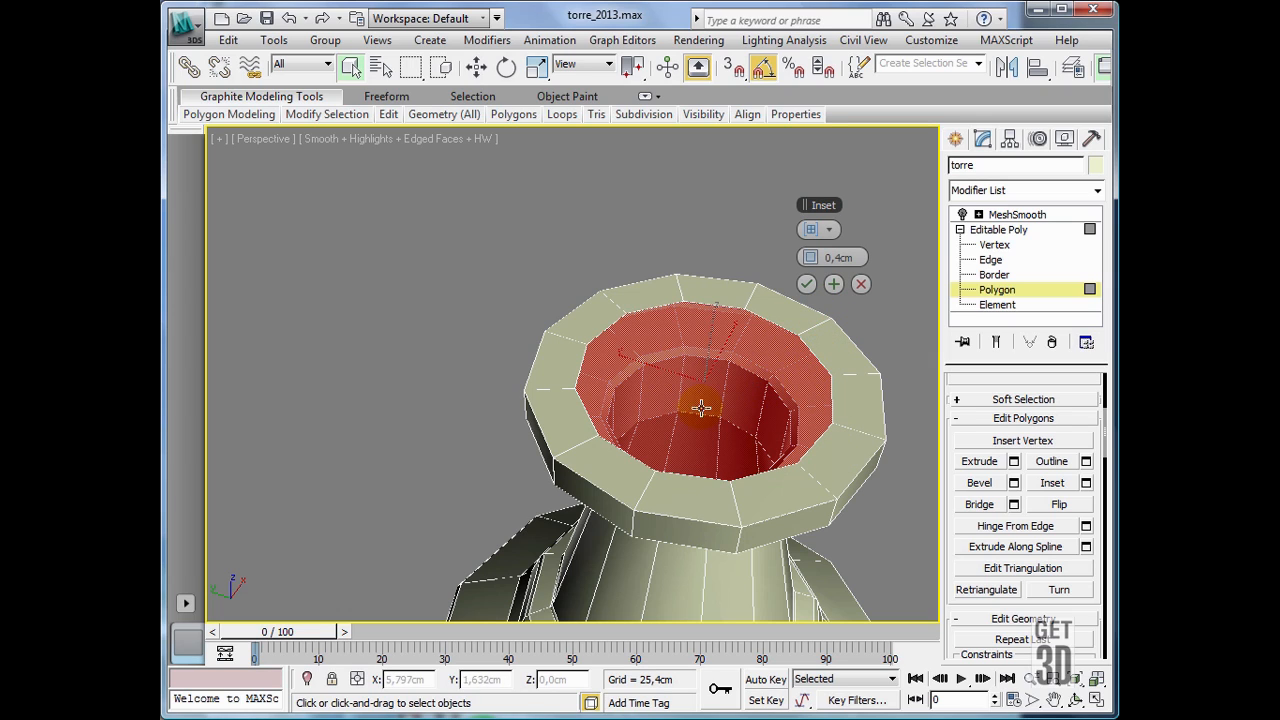
- Apply the inset and repeat it twice more at 0.4 cm to form three concentric rings around a small central polygon
click(835, 286)
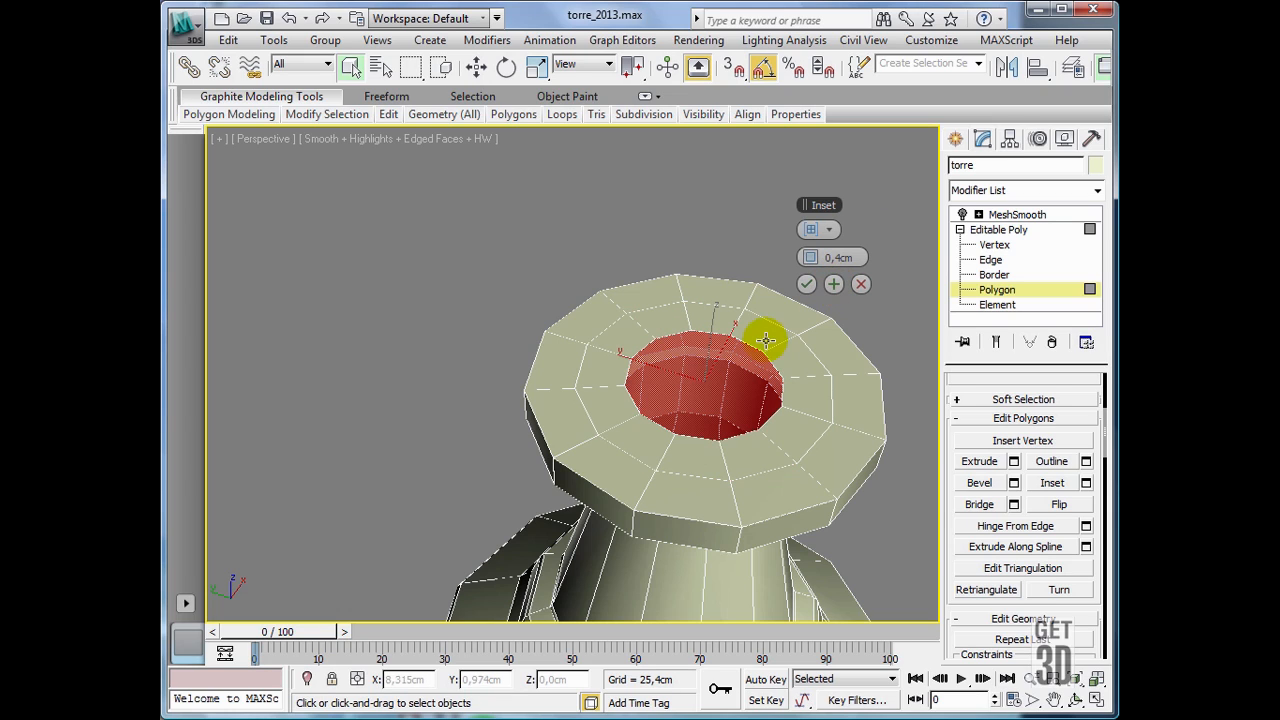
click(833, 286)
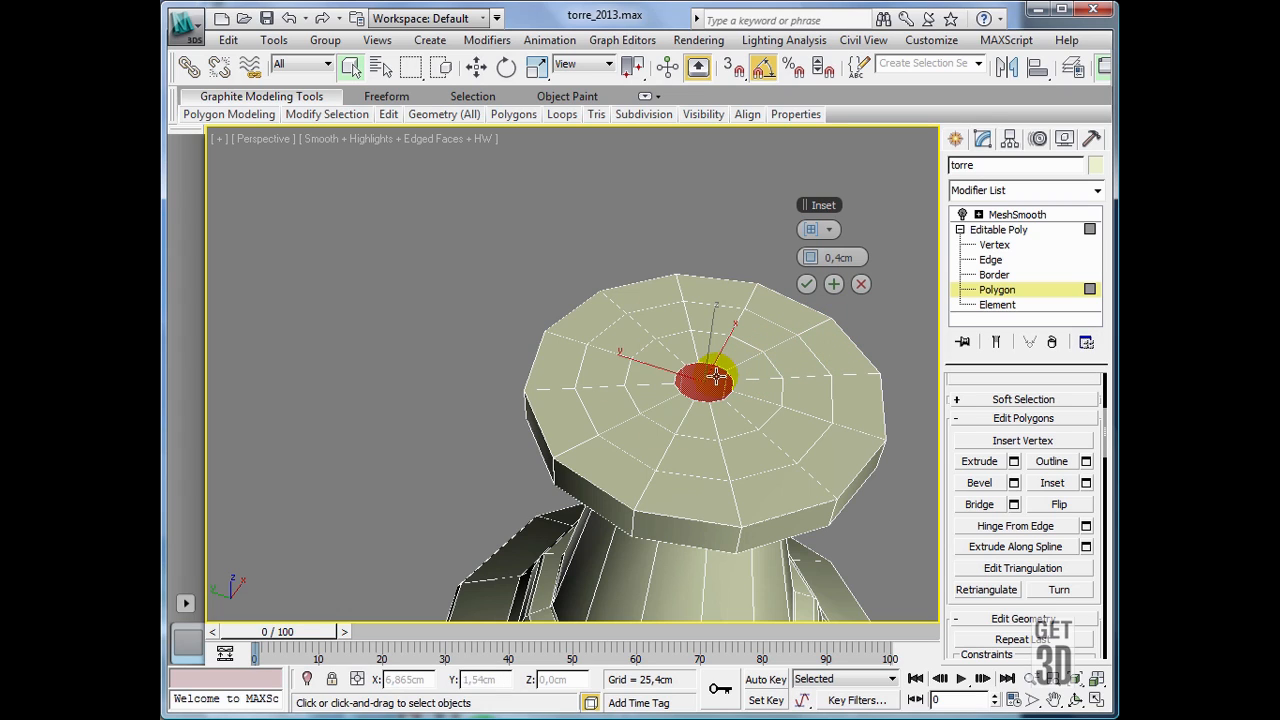
click(807, 285)
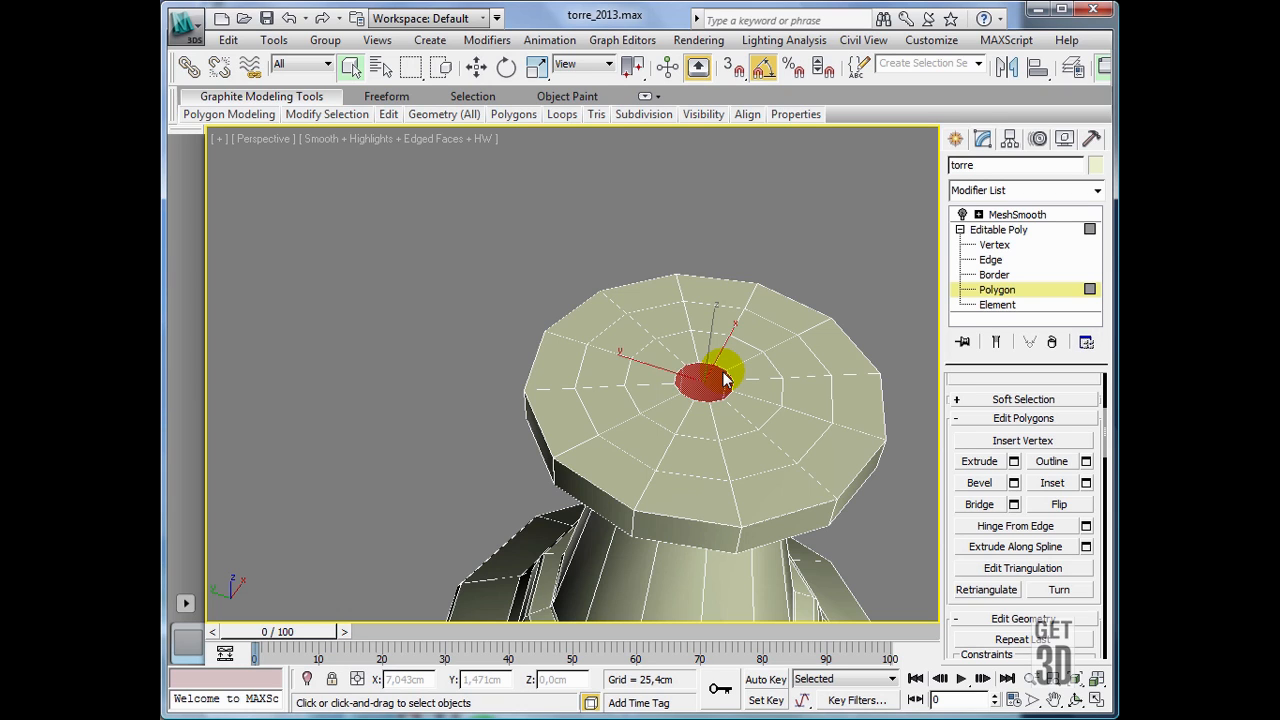
- Collapse the small central polygon of the cap into a single vertex
scroll(714, 405, up, 5)
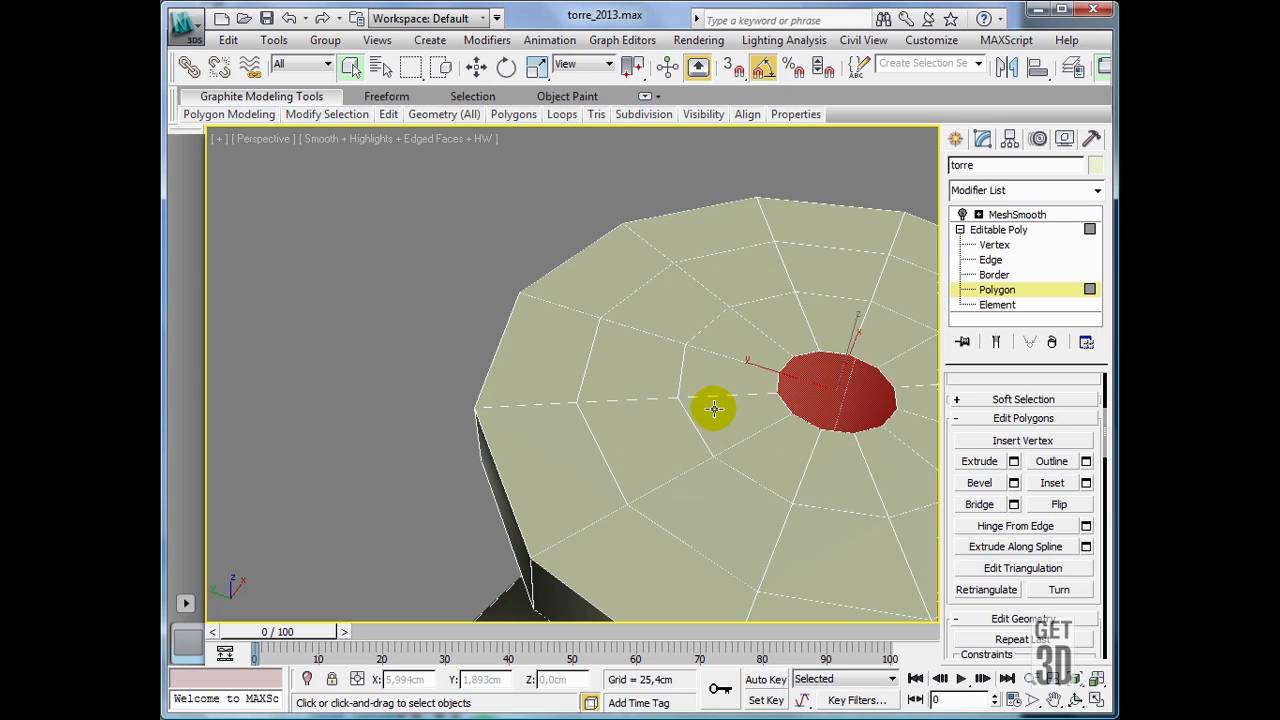
scroll(643, 413, down, 5)
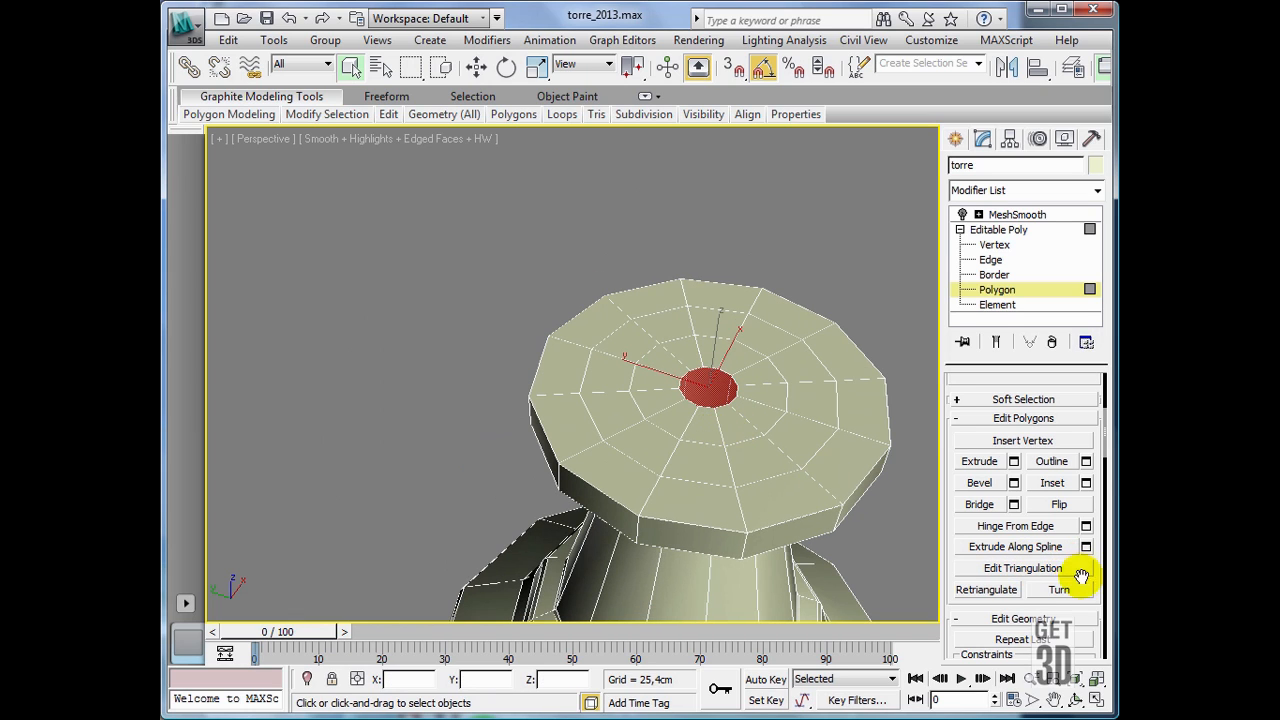
drag(1086, 578, 1096, 405)
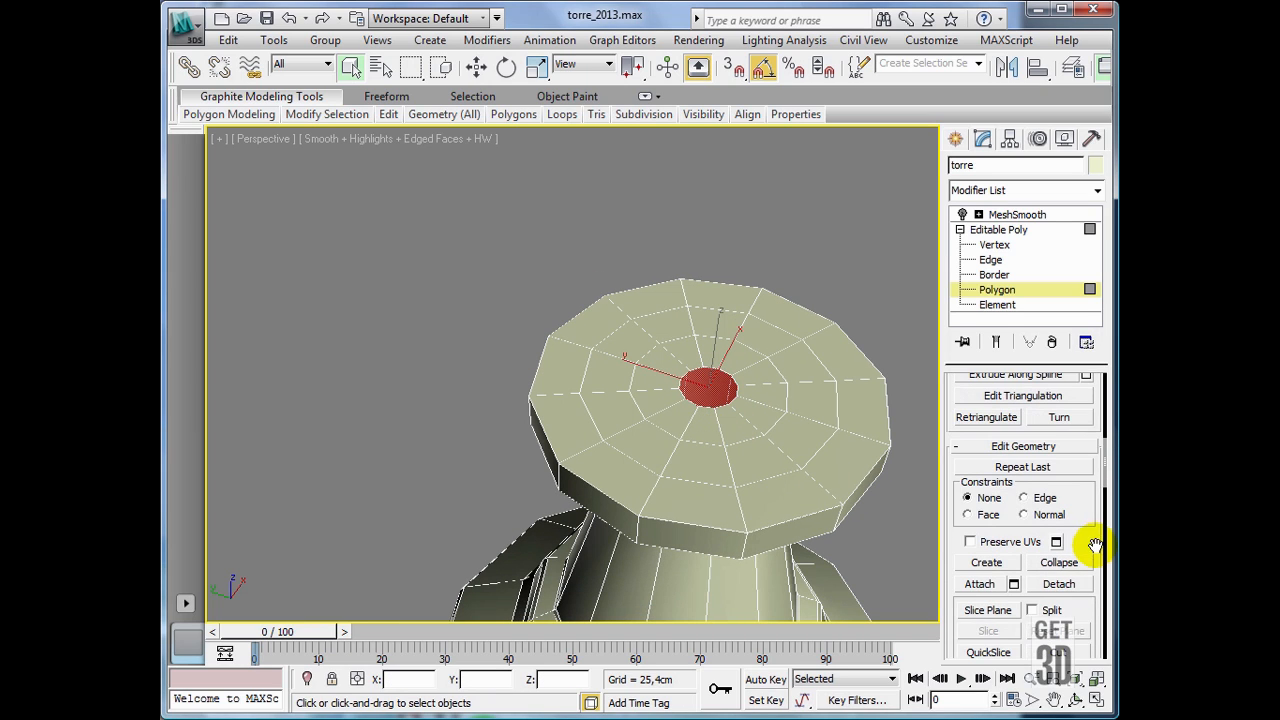
drag(1090, 575, 1053, 428)
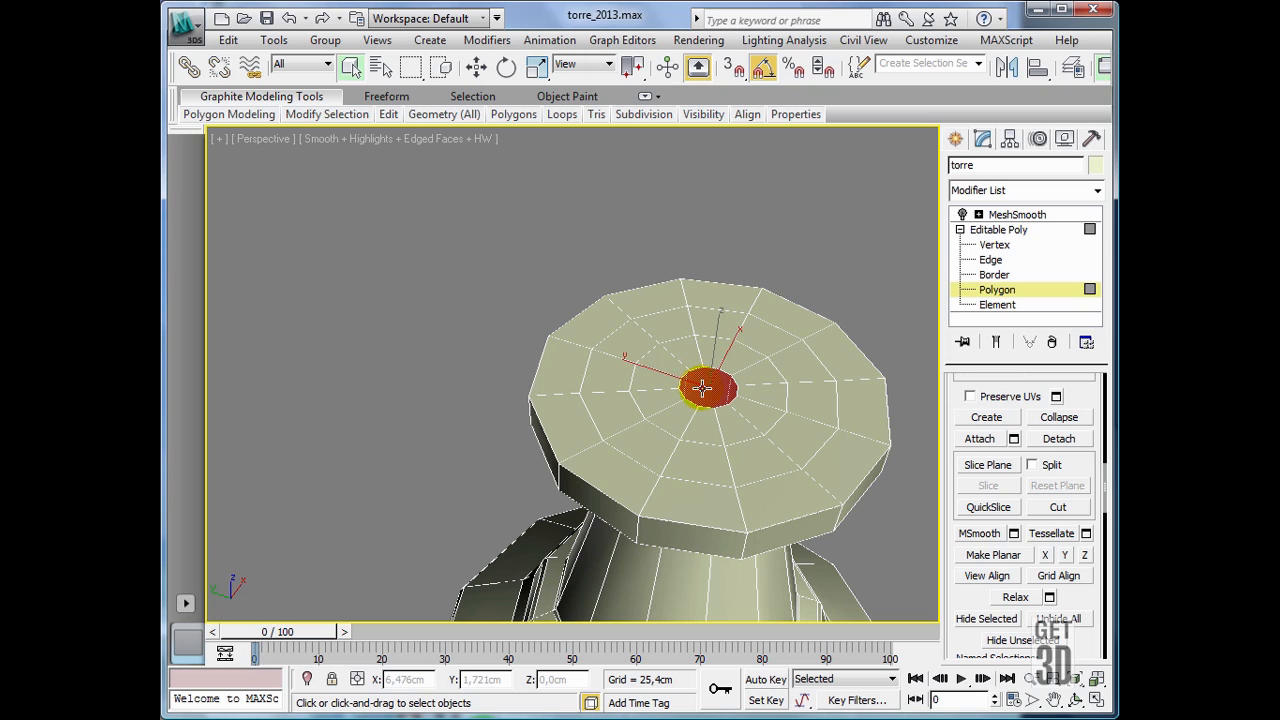
click(1049, 422)
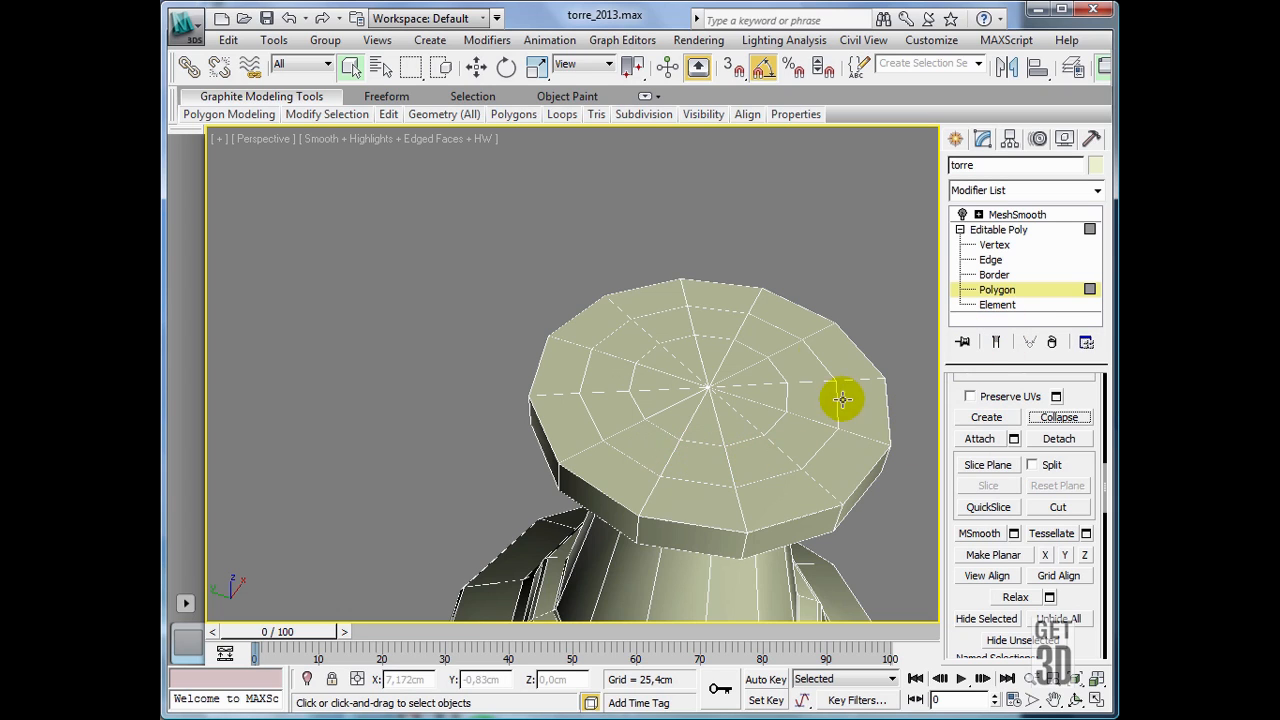
- Select the complete outer ring of 12 polygons on the top face
middle_drag(791, 480, 766, 480)
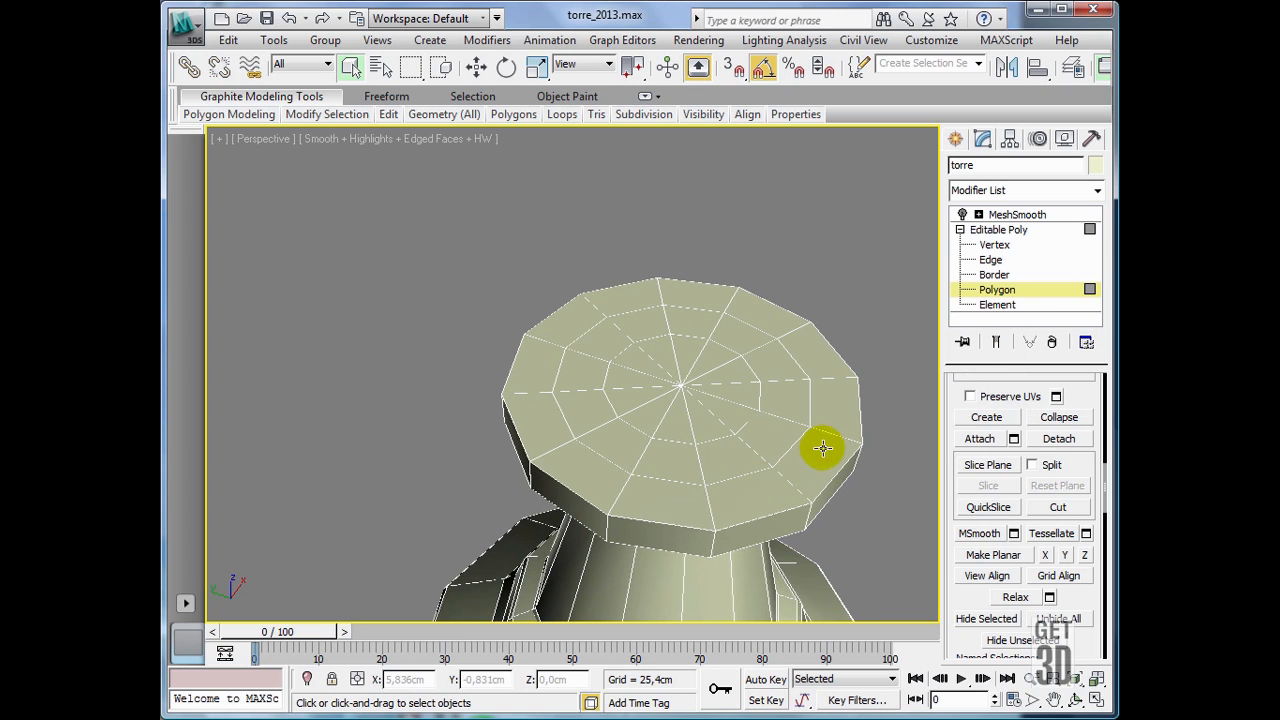
click(766, 501)
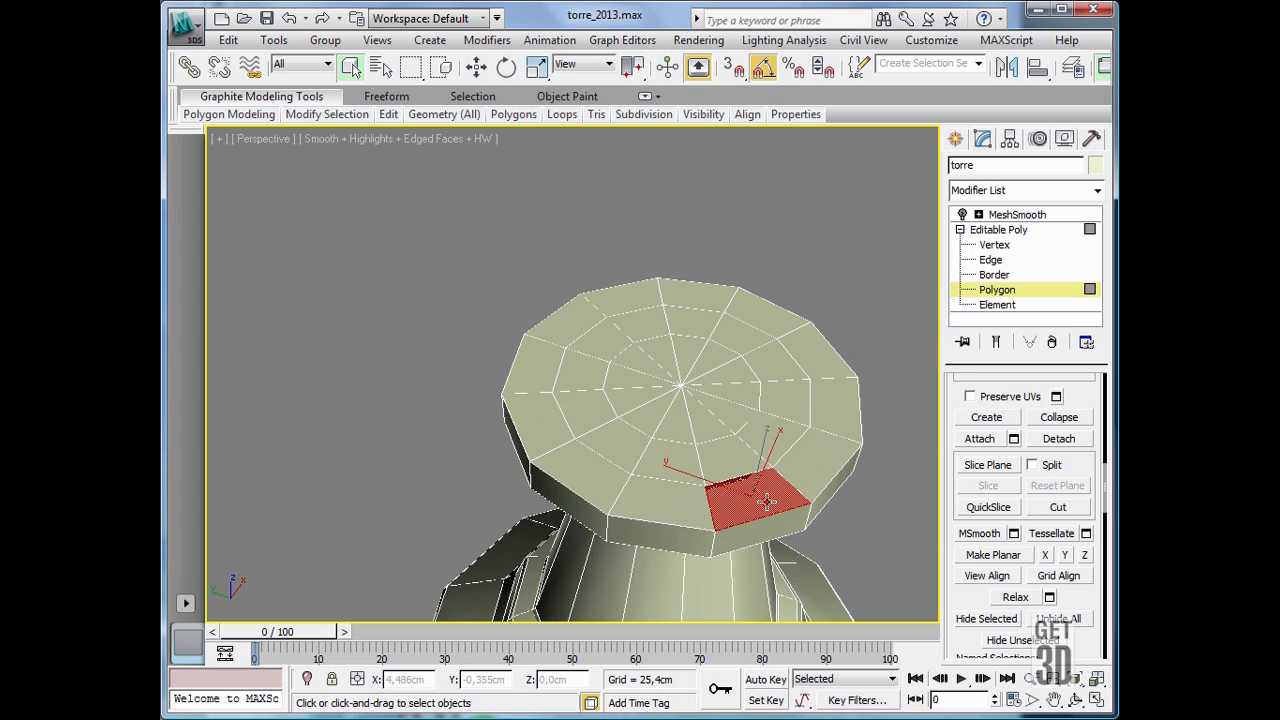
shift+click(813, 466)
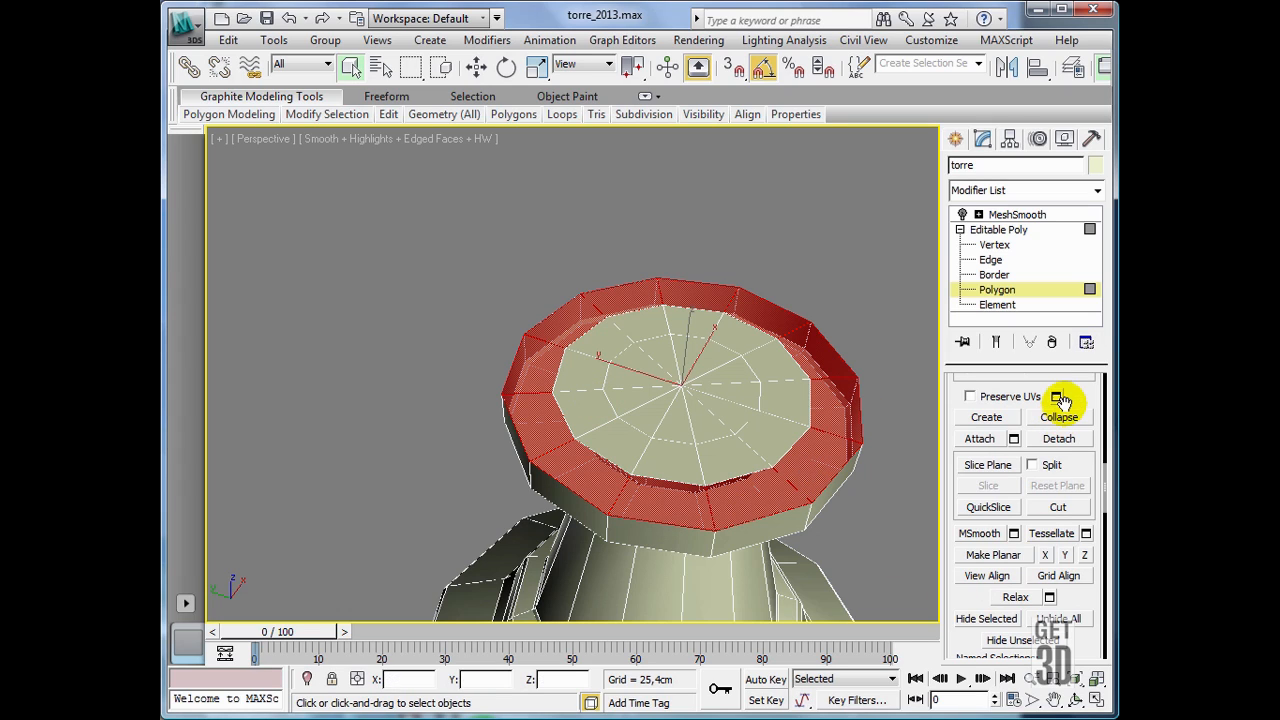
- Extrude the selected outer ring upward by 1.0 cm to form the rook's wall
scroll(1060, 400, up, 5)
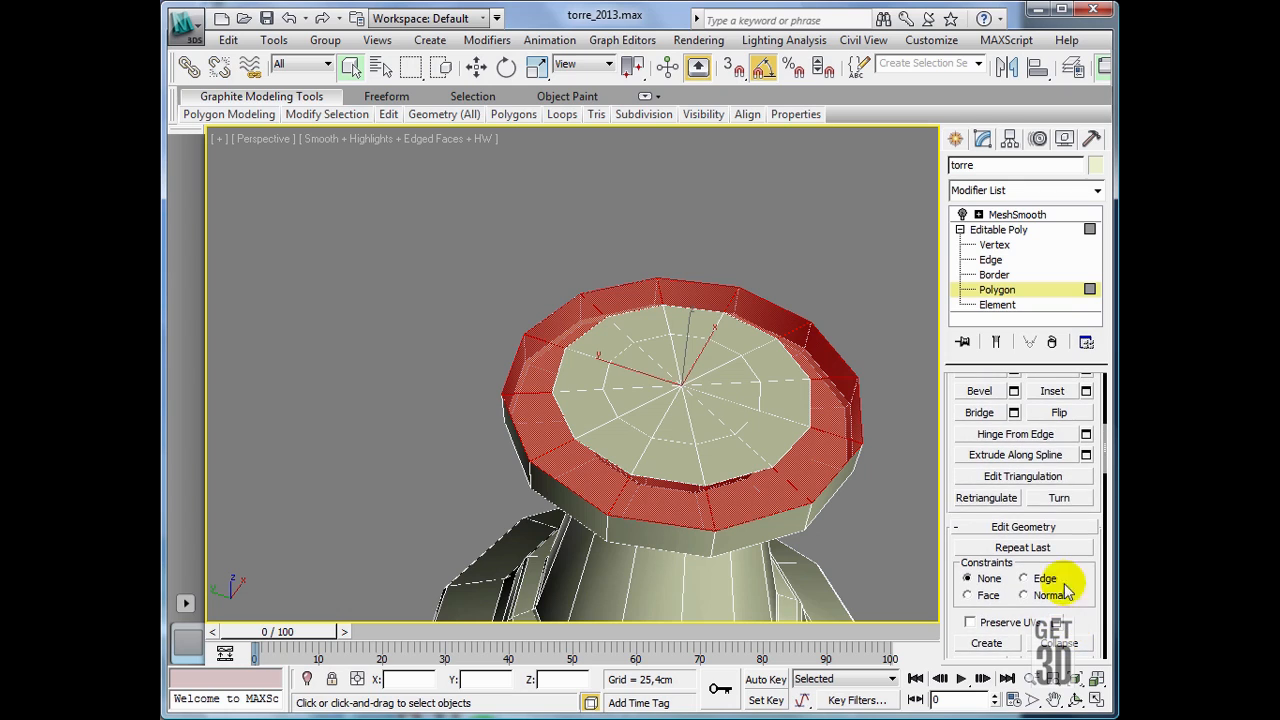
drag(1034, 420, 1023, 527)
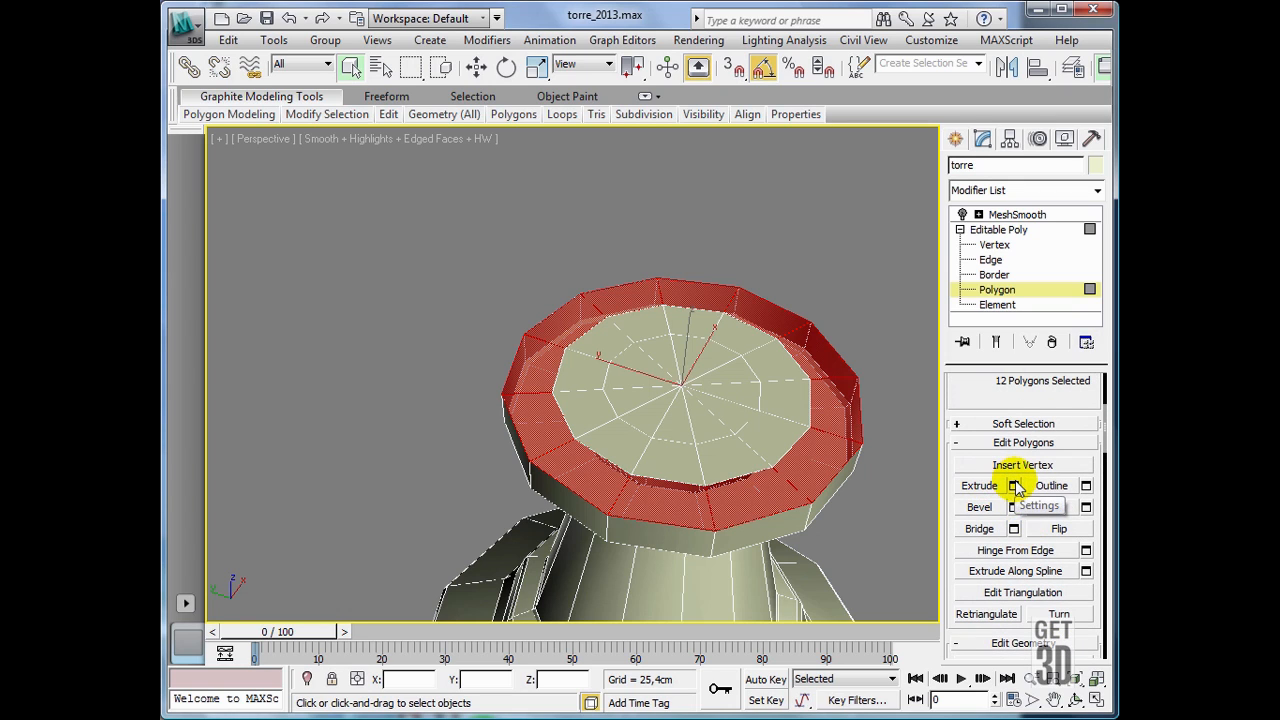
click(1014, 486)
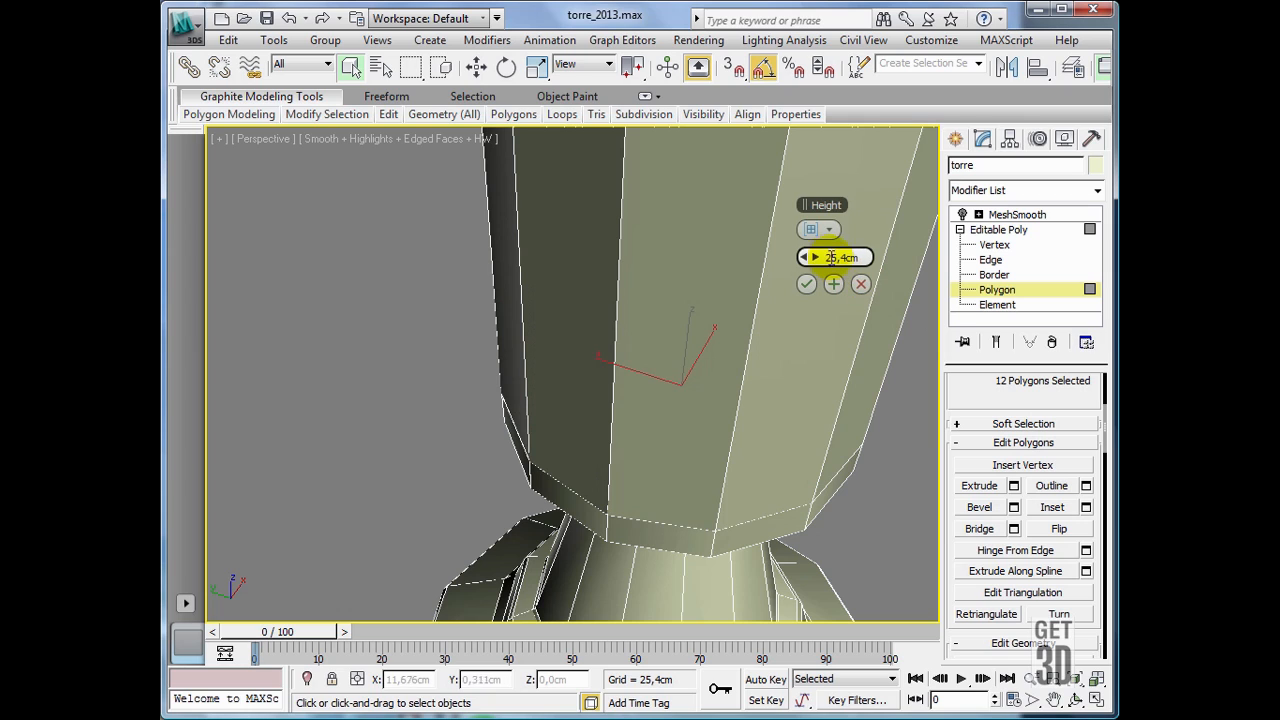
click(835, 257)
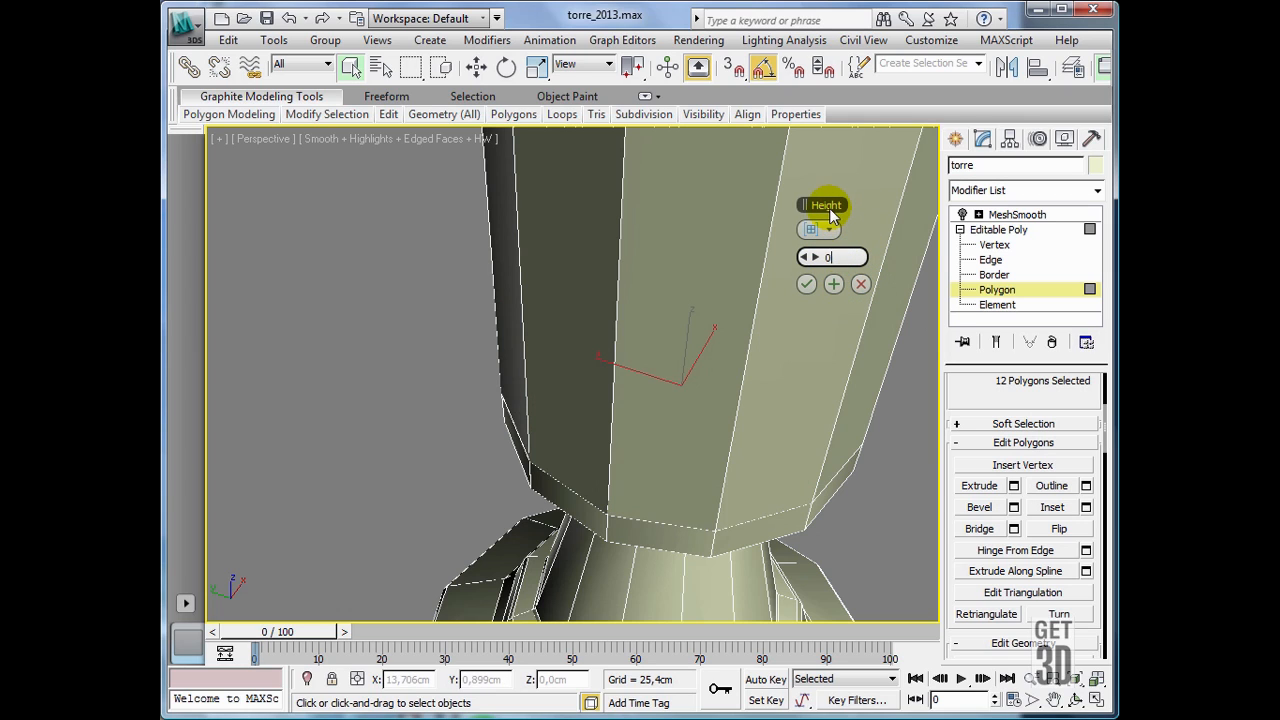
key(Return)
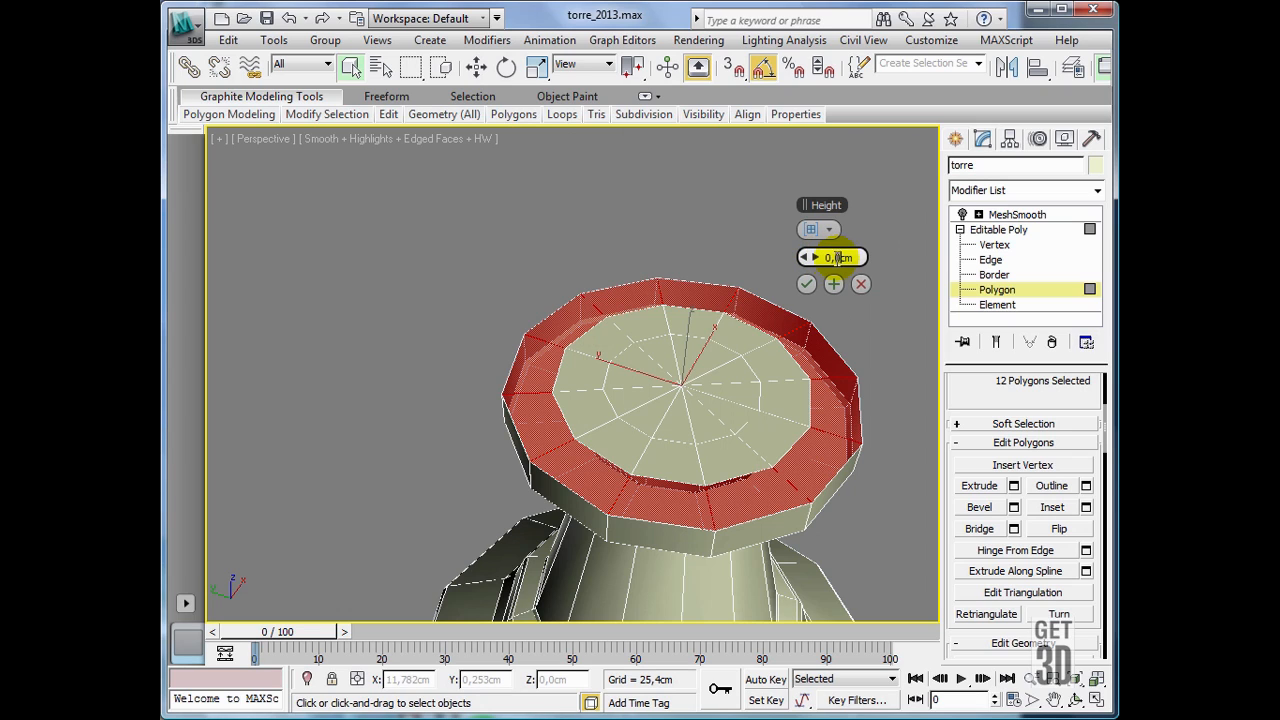
click(826, 207)
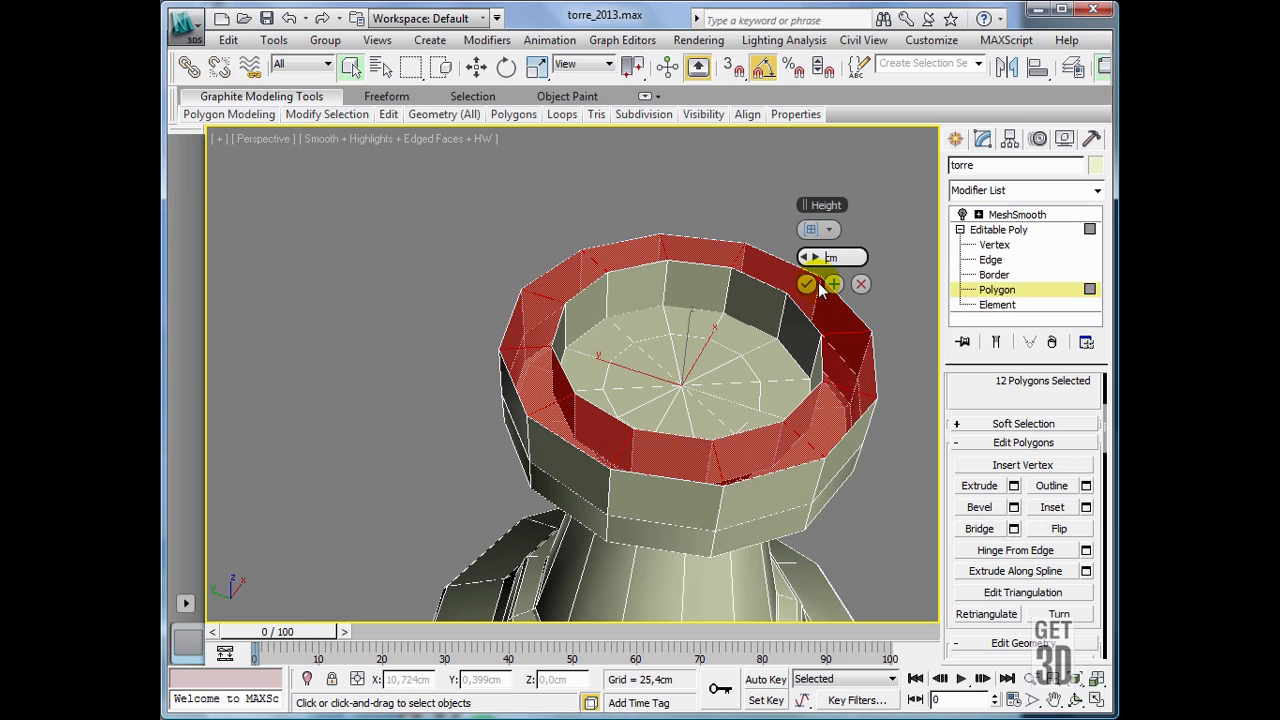
key(Return)
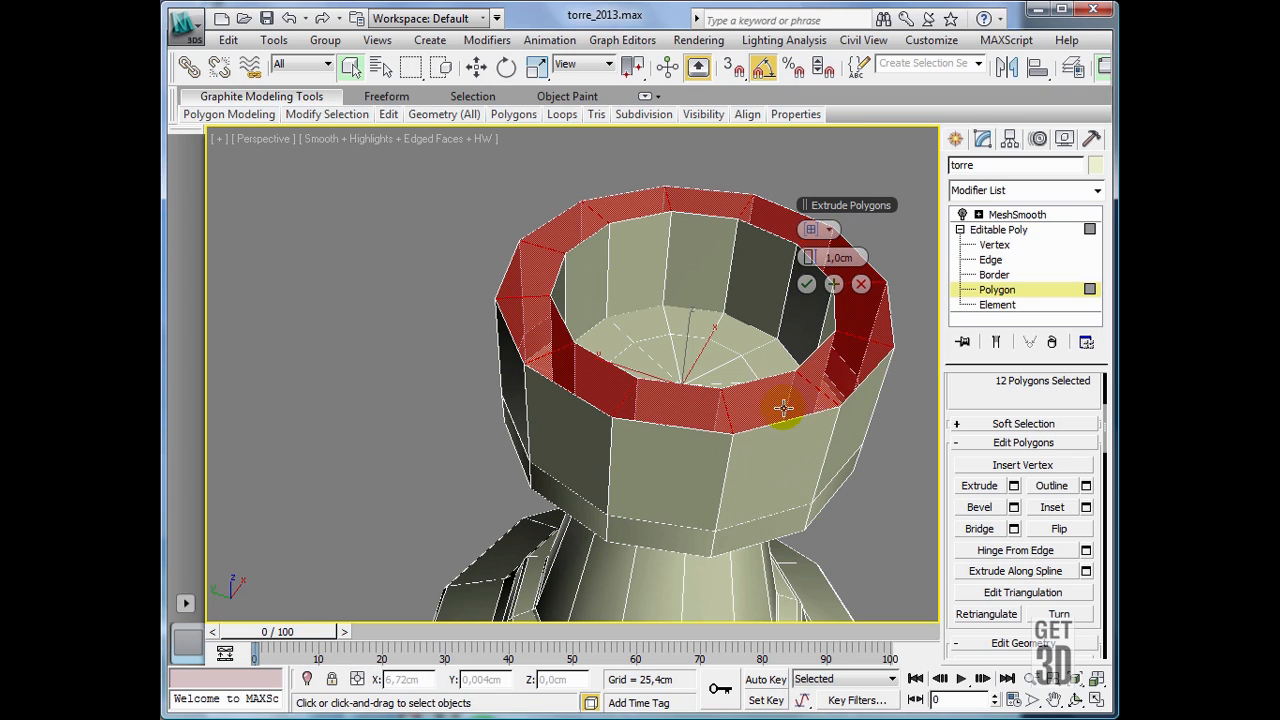
click(806, 285)
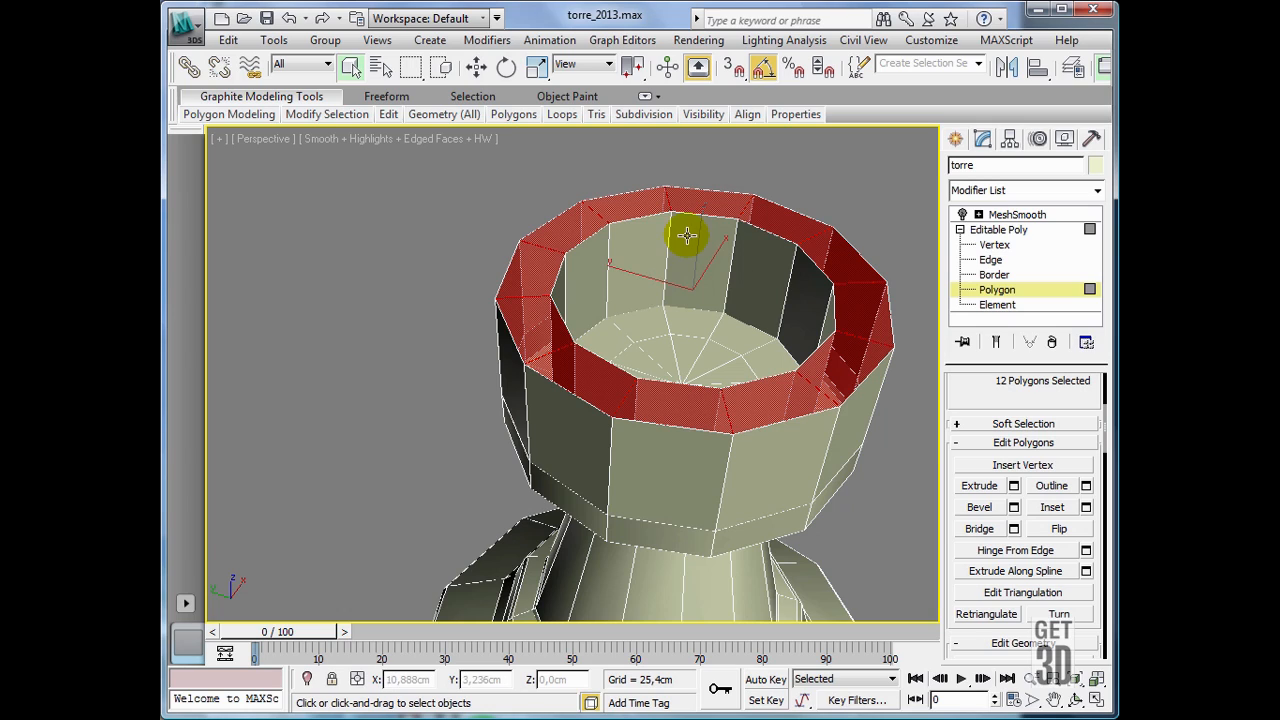
- Deselect every other polygon on the wall's upper rim, keeping six alternating polygons selected
alt+click(585, 226)
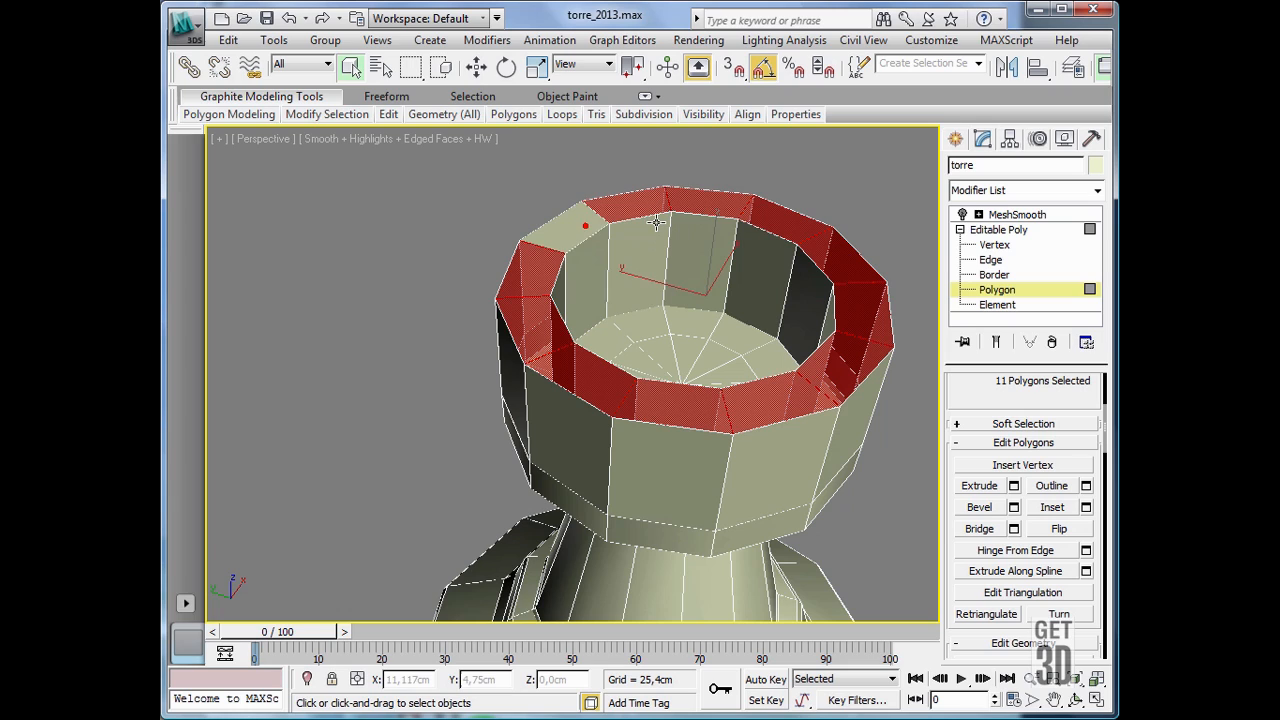
alt+click(709, 206)
alt+click(848, 262)
alt+click(834, 358)
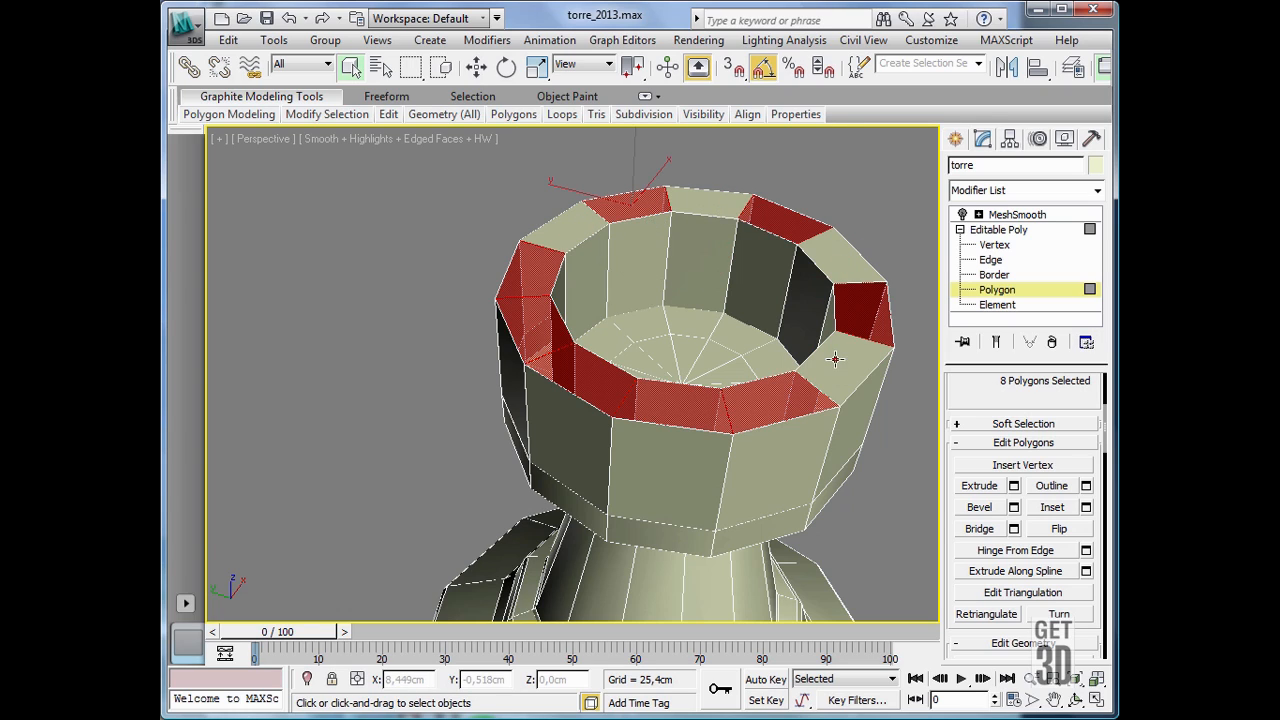
alt+click(668, 400)
alt+click(533, 333)
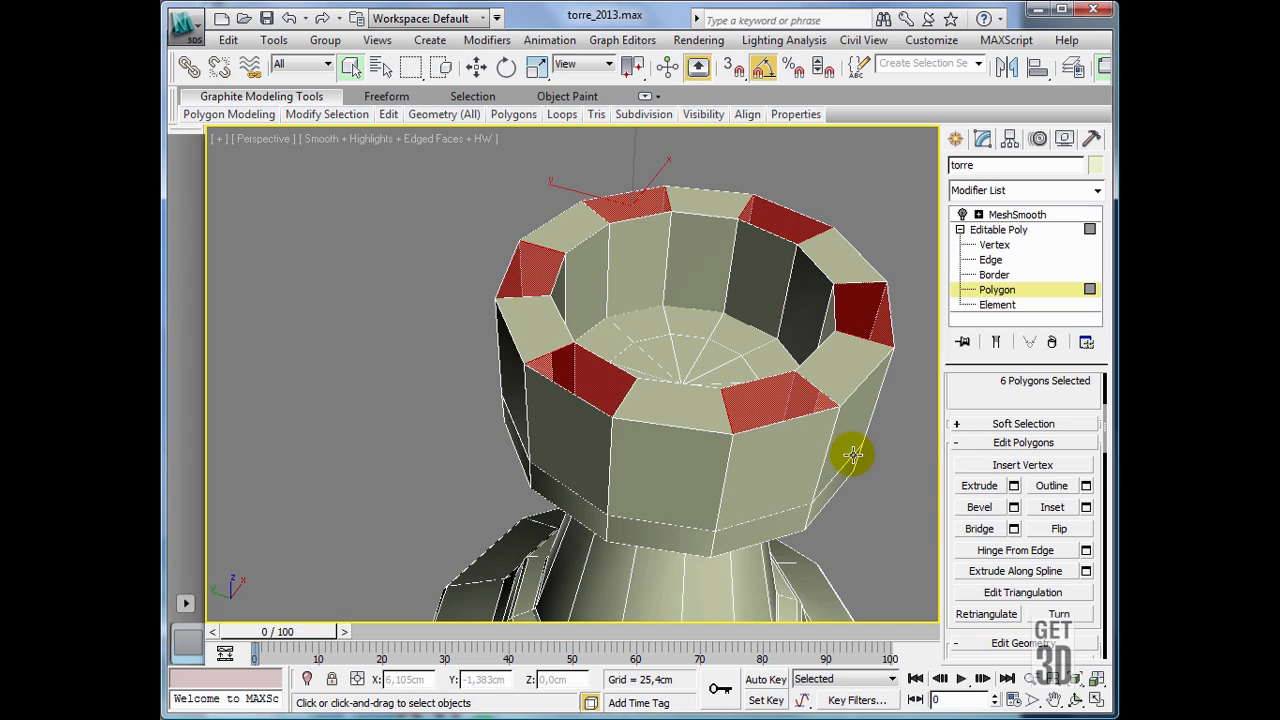
- Extrude the six selected rim polygons upward by 0.5 cm to form the battlements, and clear the selection
click(1014, 487)
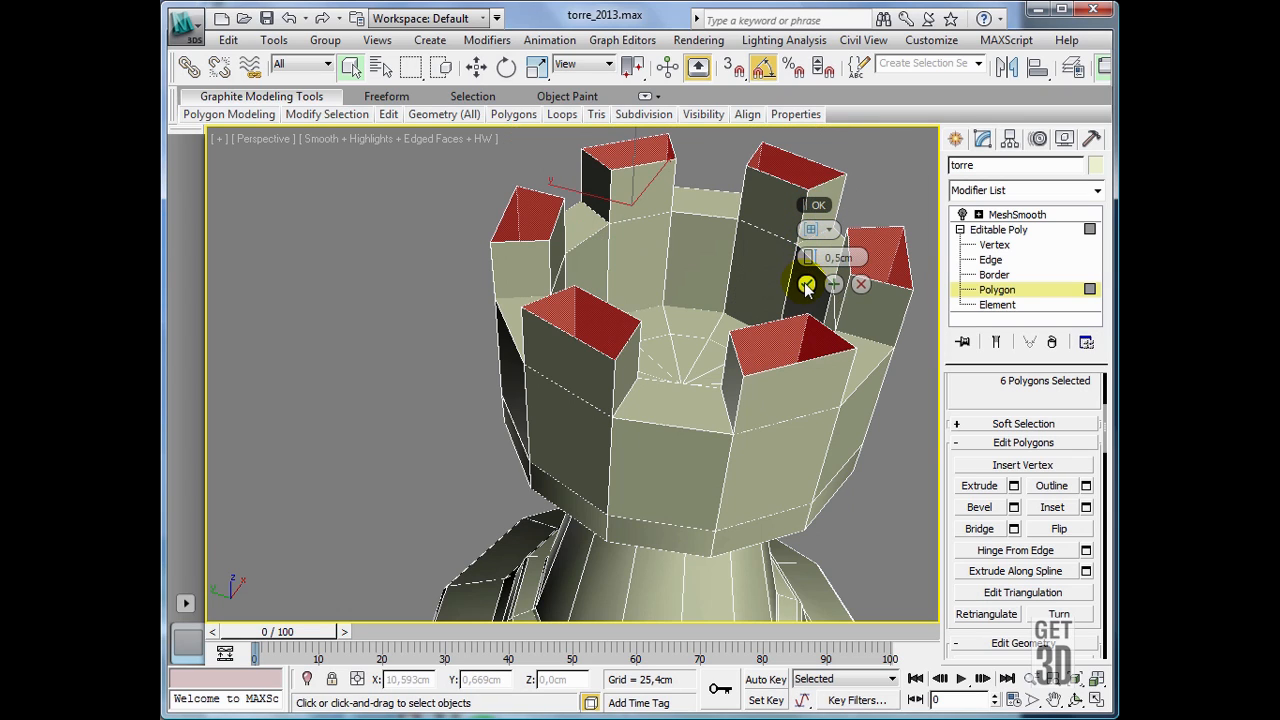
click(806, 284)
click(863, 491)
alt+middle_drag(869, 491, 820, 509)
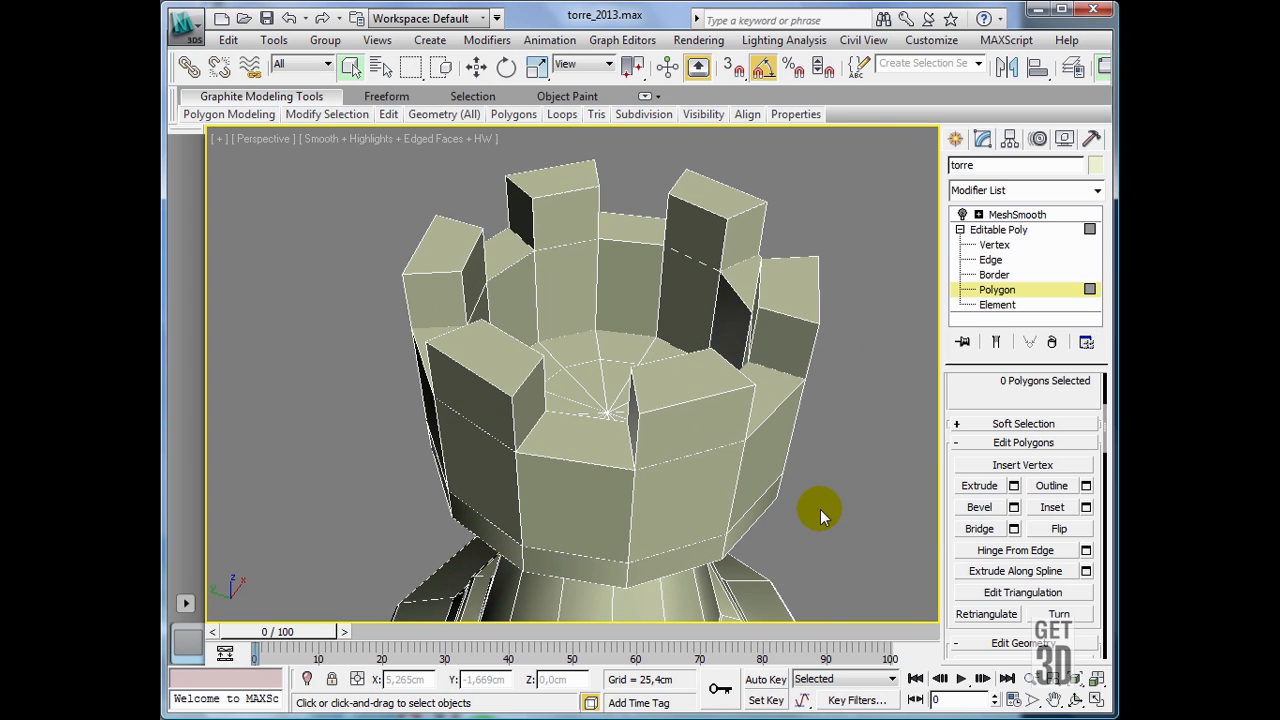
- Move all vertices of the rook's head straight up in the Left view to lengthen the shaft, and clear the selection
click(1097, 699)
click(429, 451)
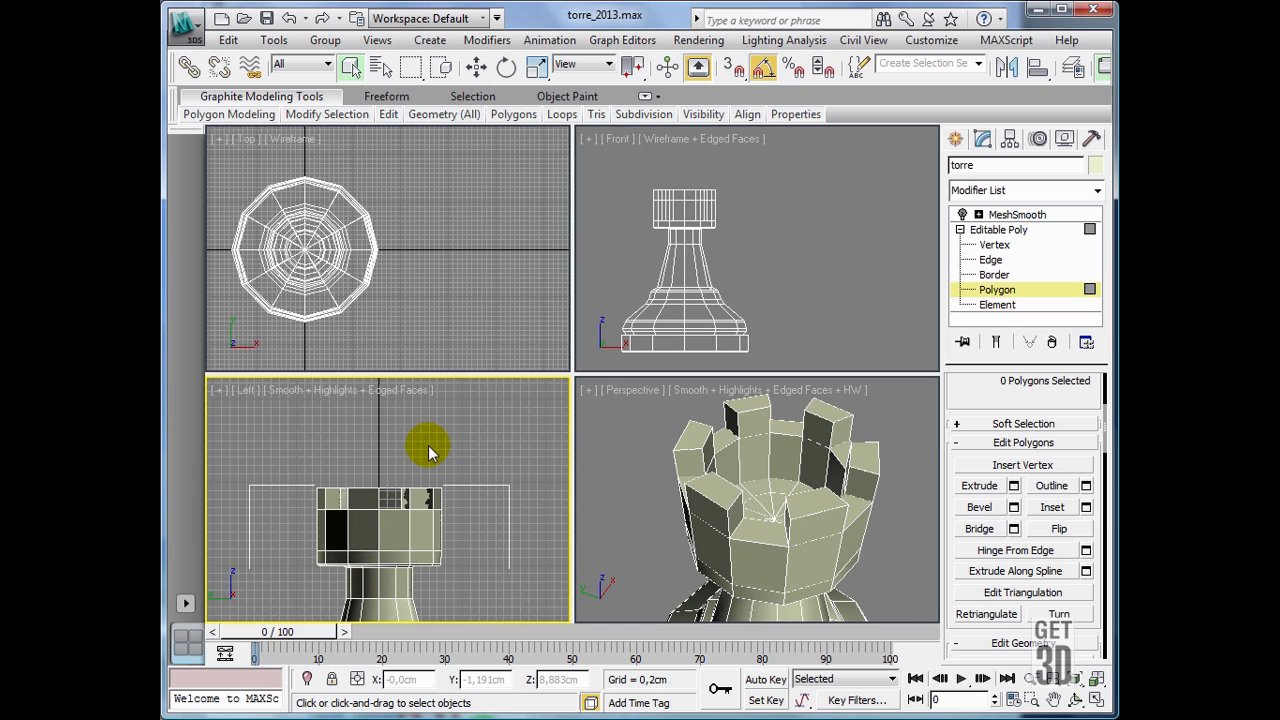
key(z)
key(alt+w)
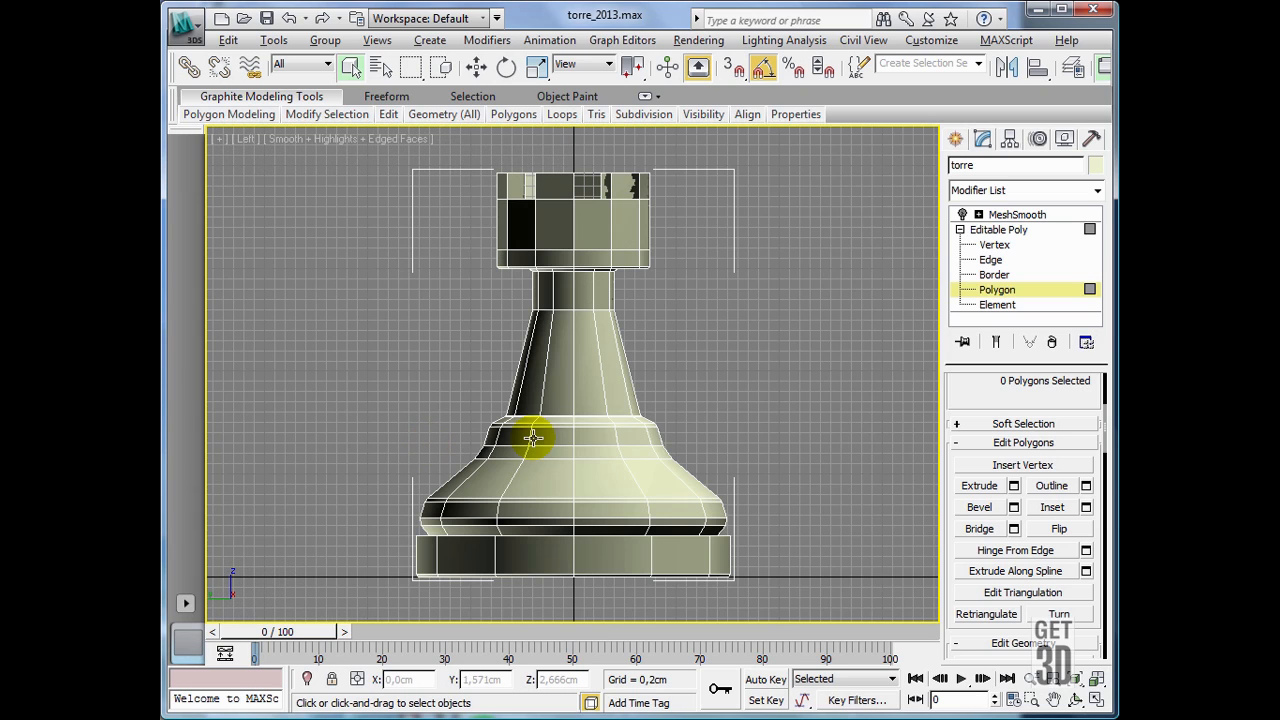
key(z)
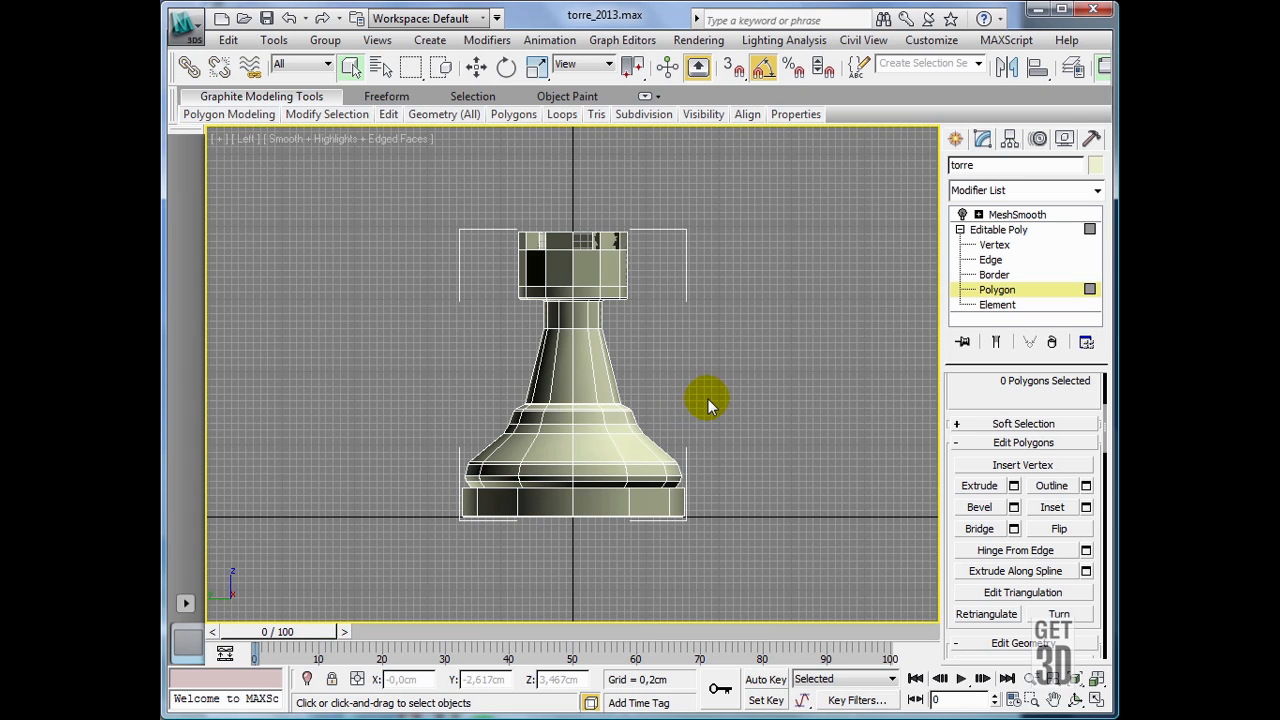
middle_drag(708, 399, 694, 478)
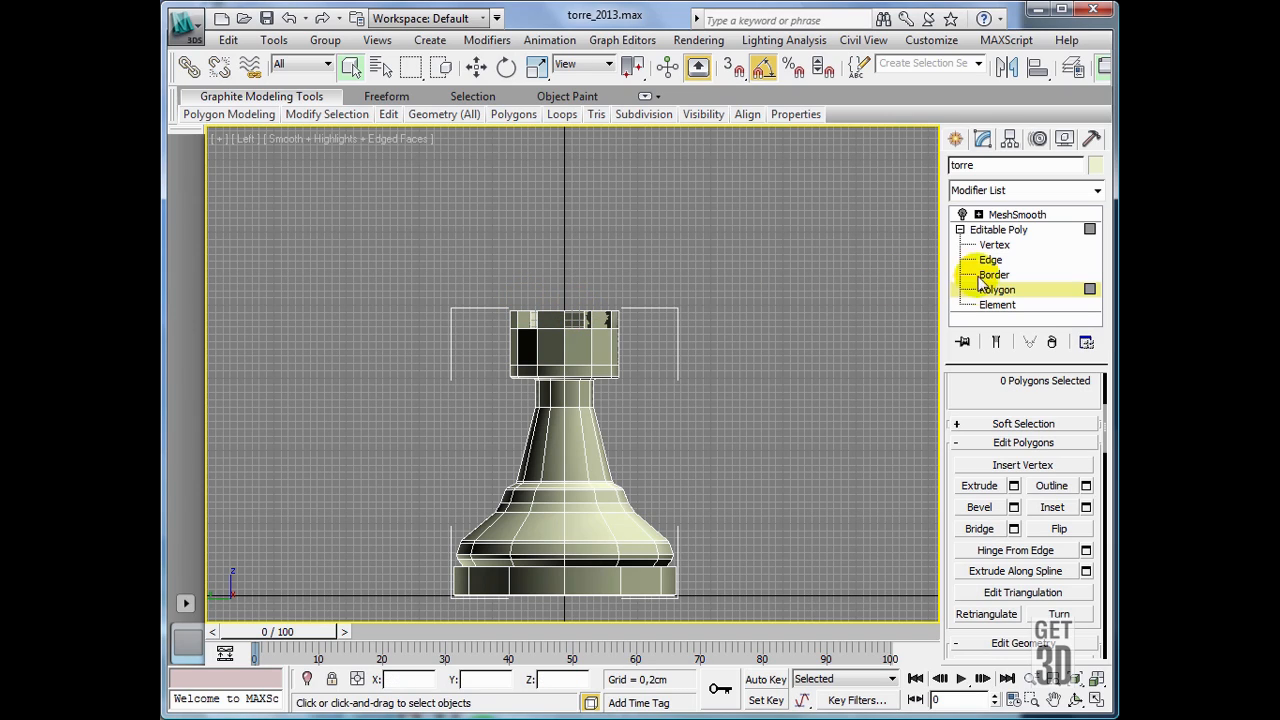
click(994, 244)
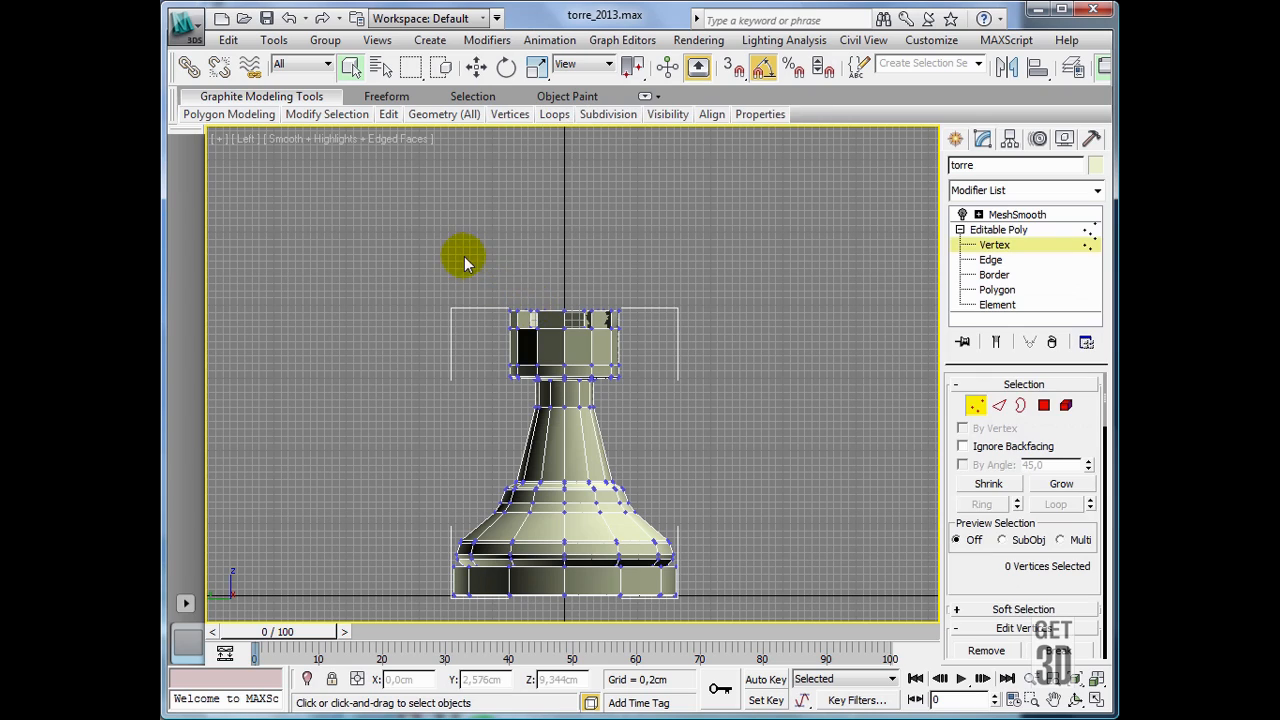
drag(467, 263, 687, 404)
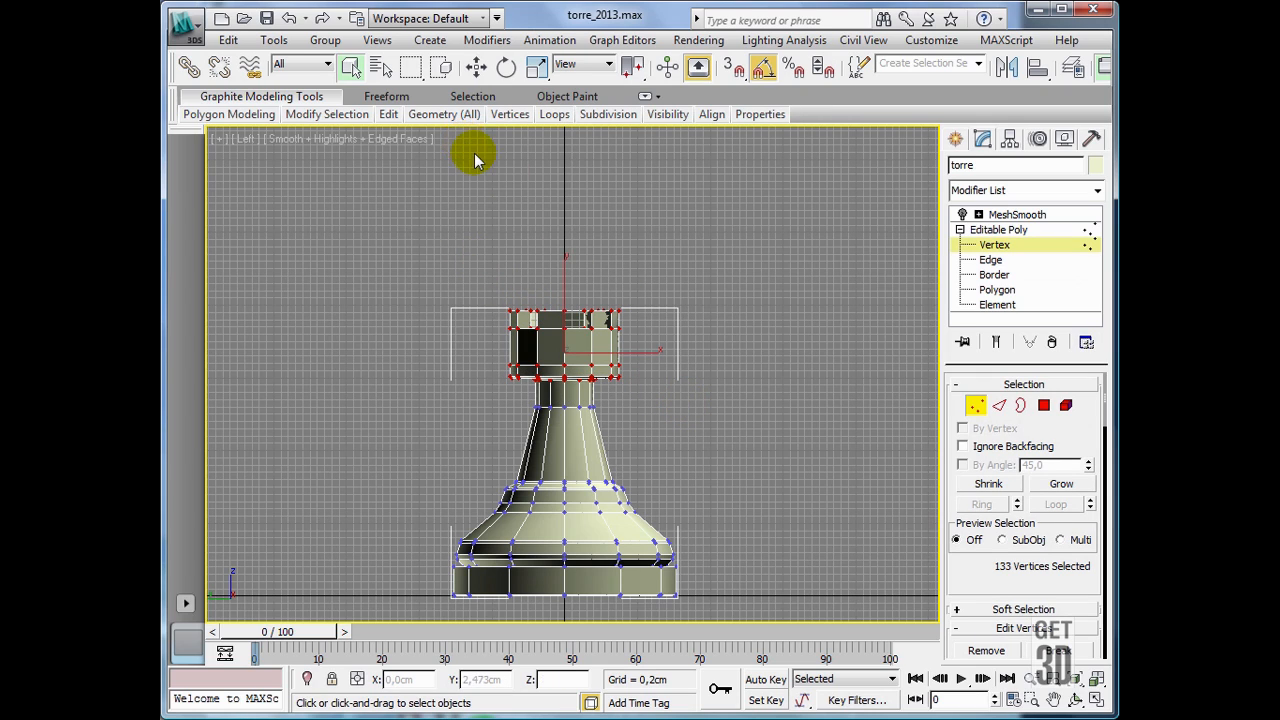
key(w)
drag(565, 279, 571, 172)
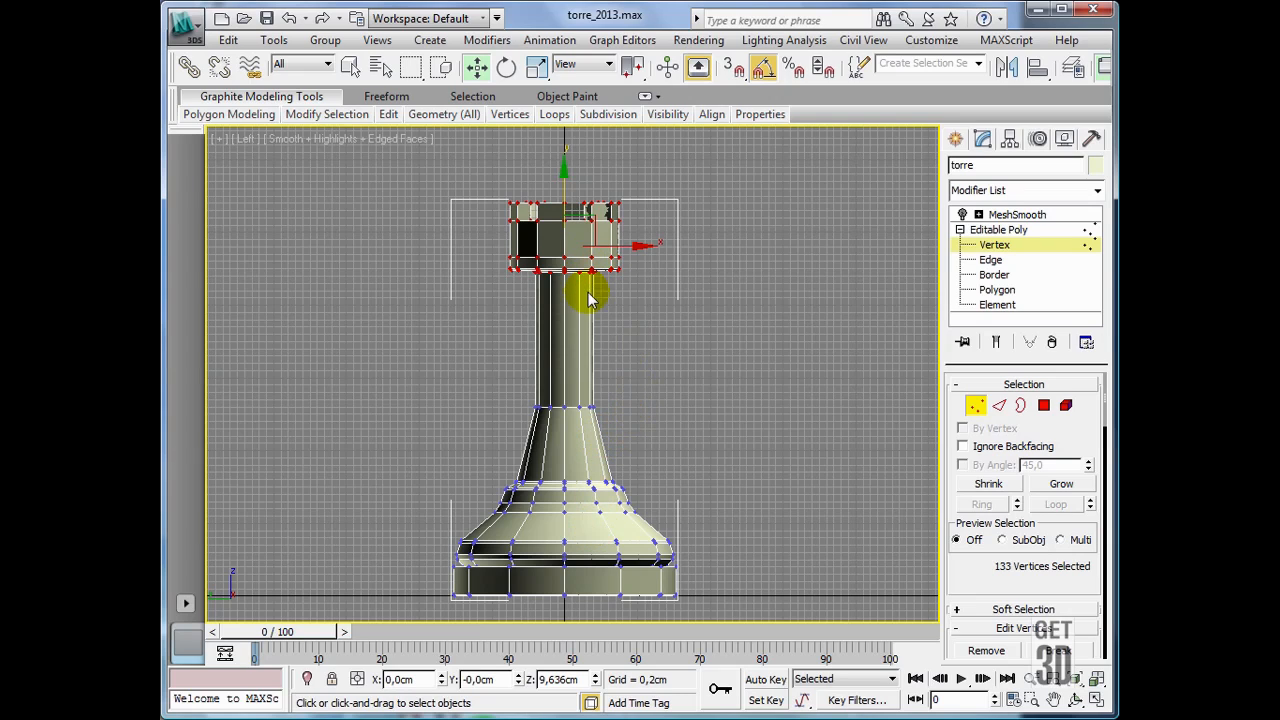
click(588, 396)
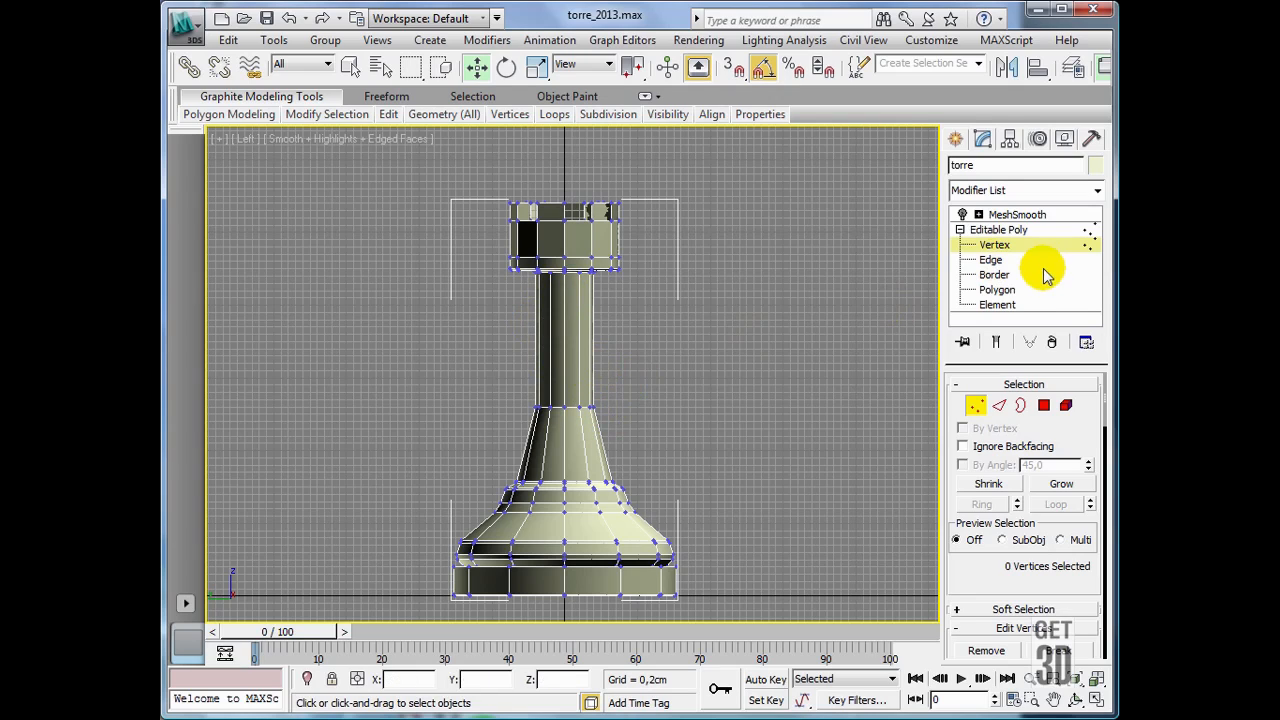
click(1000, 290)
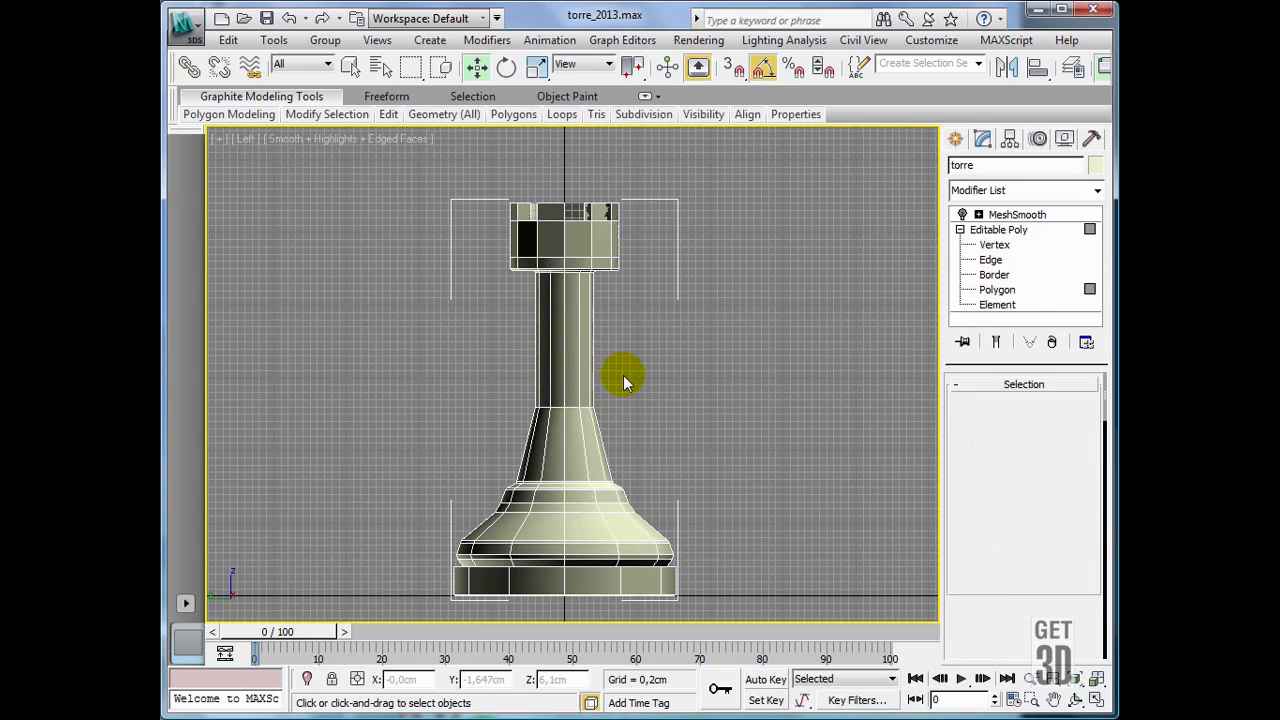
drag(648, 376, 525, 360)
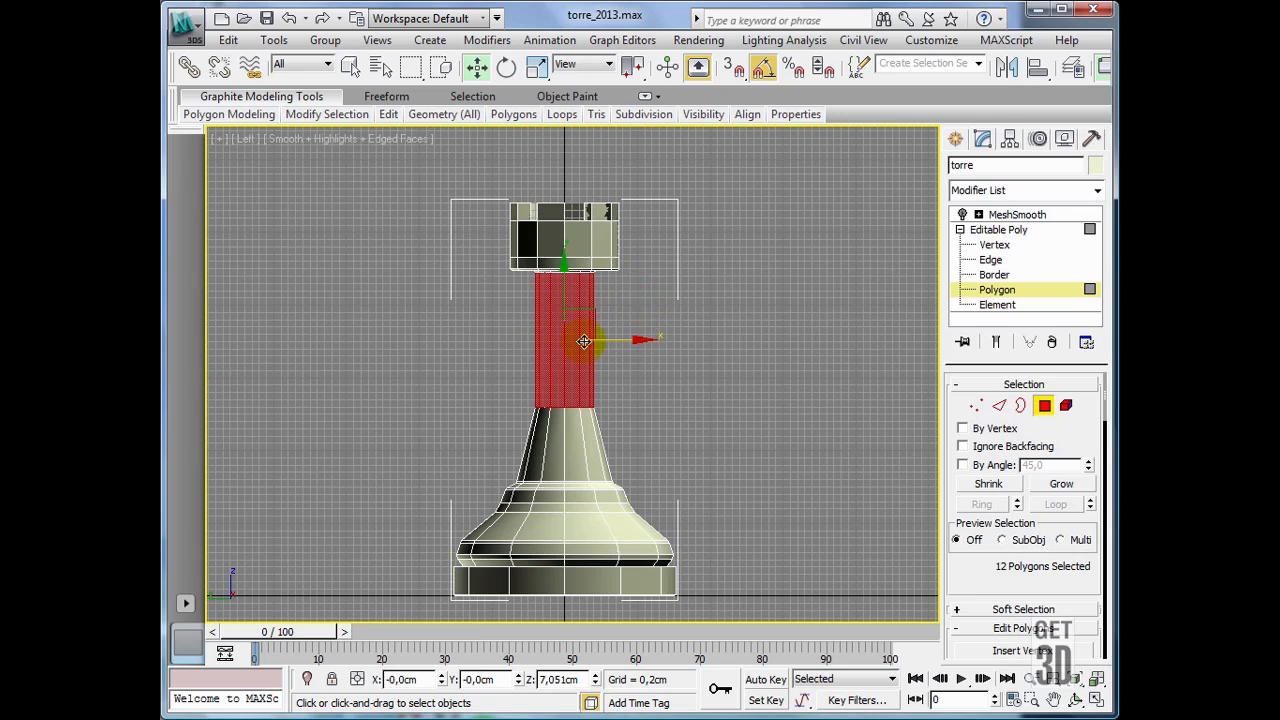
scroll(663, 333, up, 2)
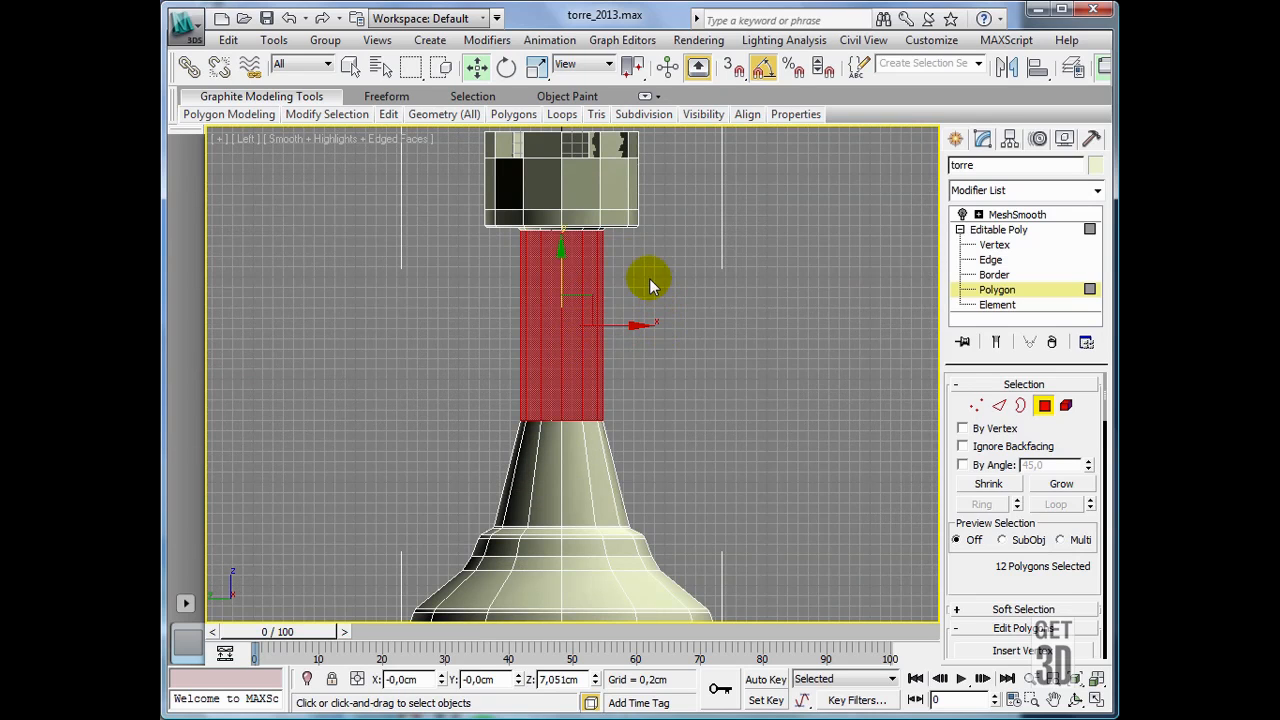
middle_drag(626, 263, 630, 319)
scroll(630, 319, up, 3)
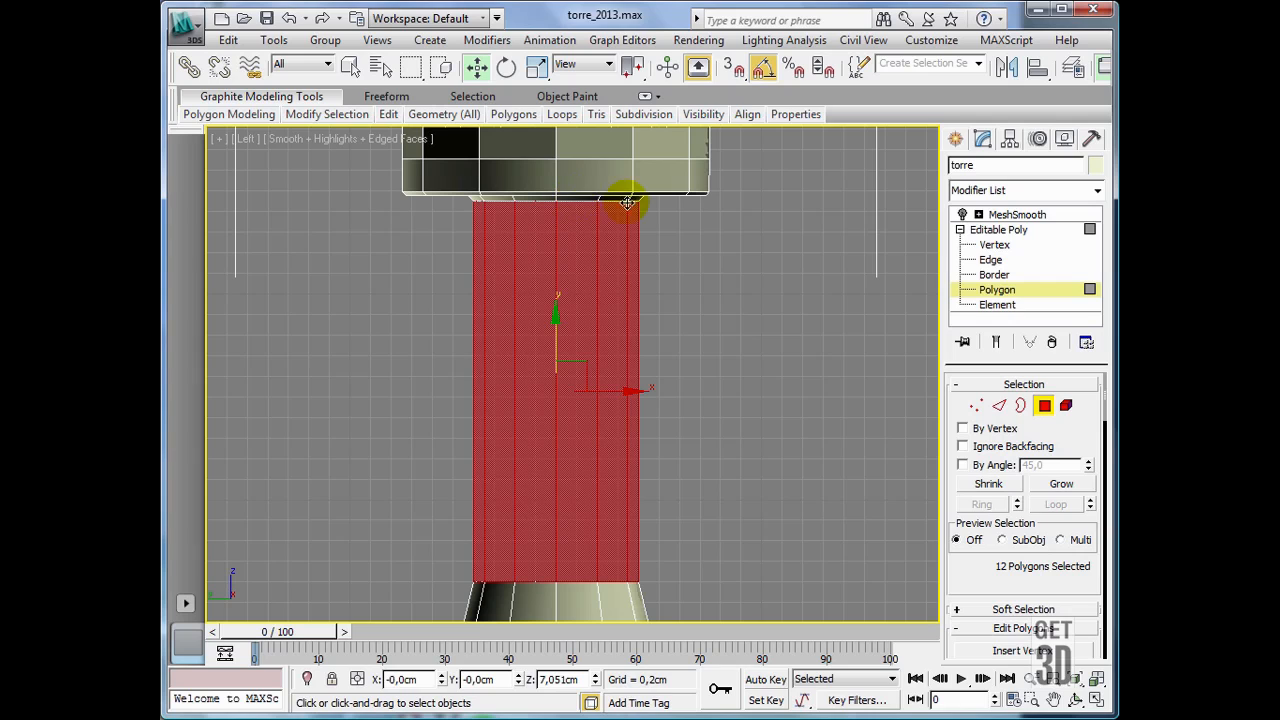
middle_drag(680, 418, 680, 385)
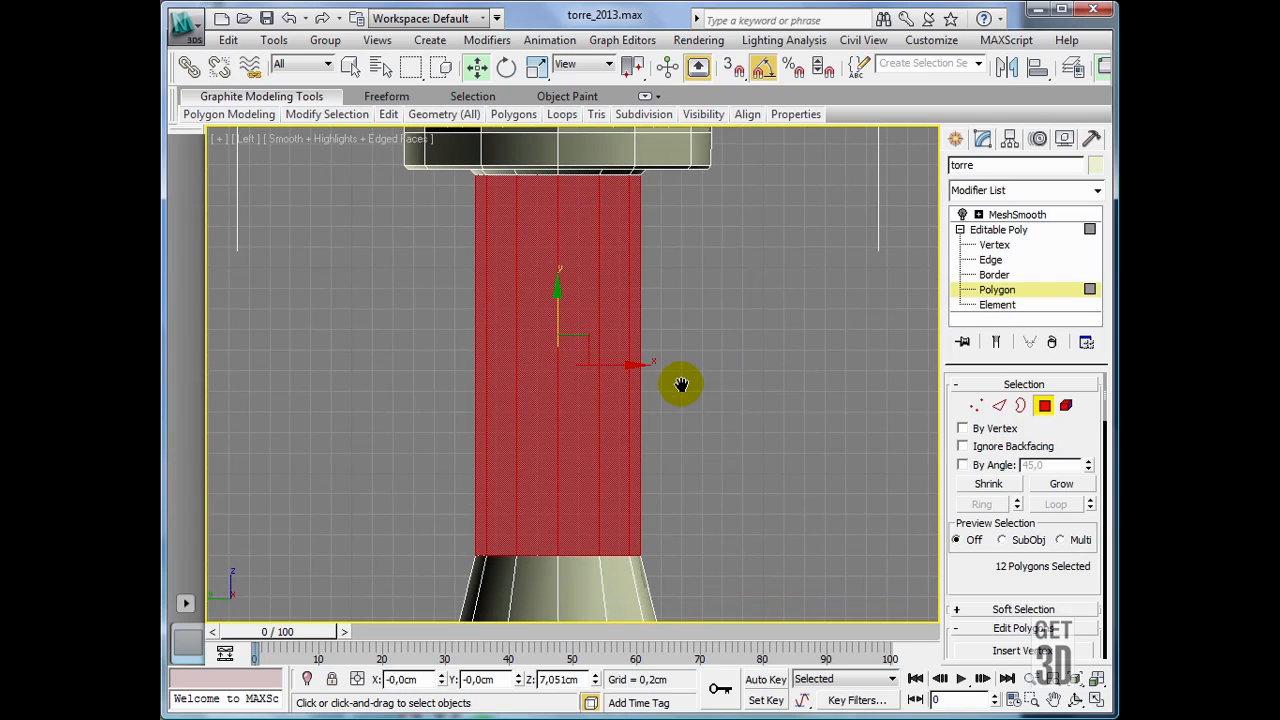
scroll(798, 482, down, 1)
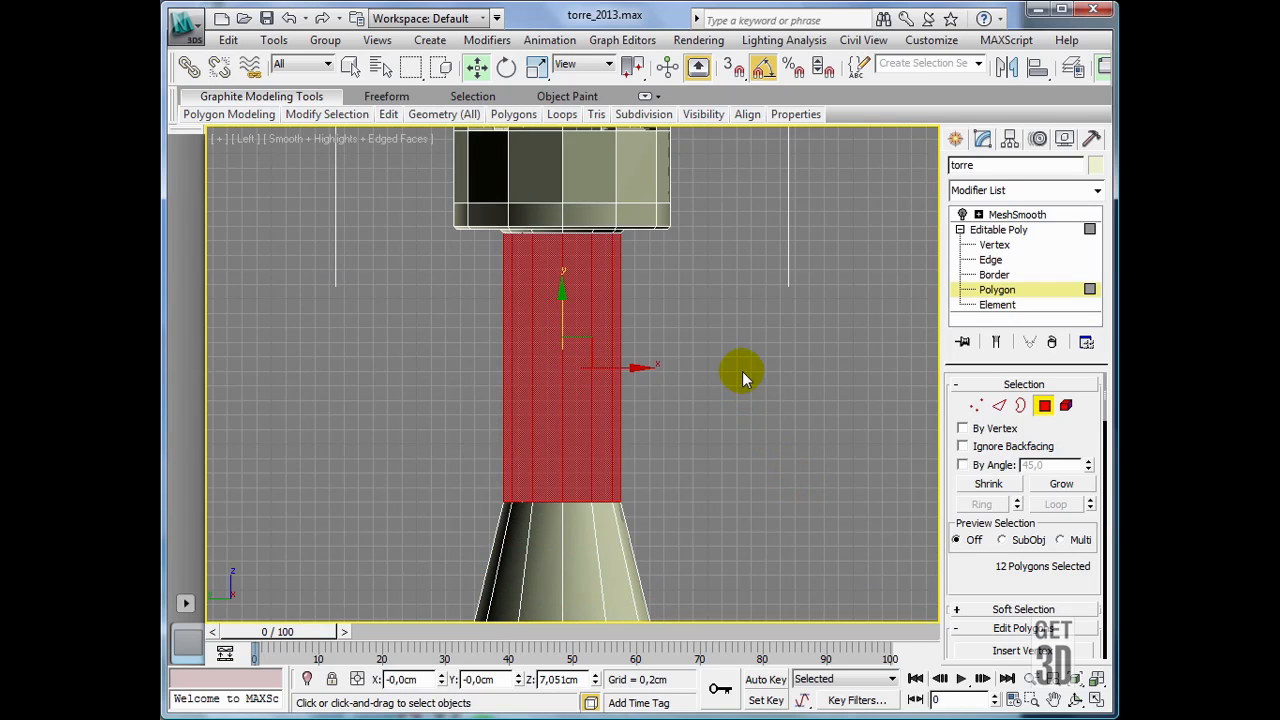
click(742, 378)
- Select the 24 polygons of the upper shaft and the narrow bevel ring directly under the head
scroll(676, 272, up, 3)
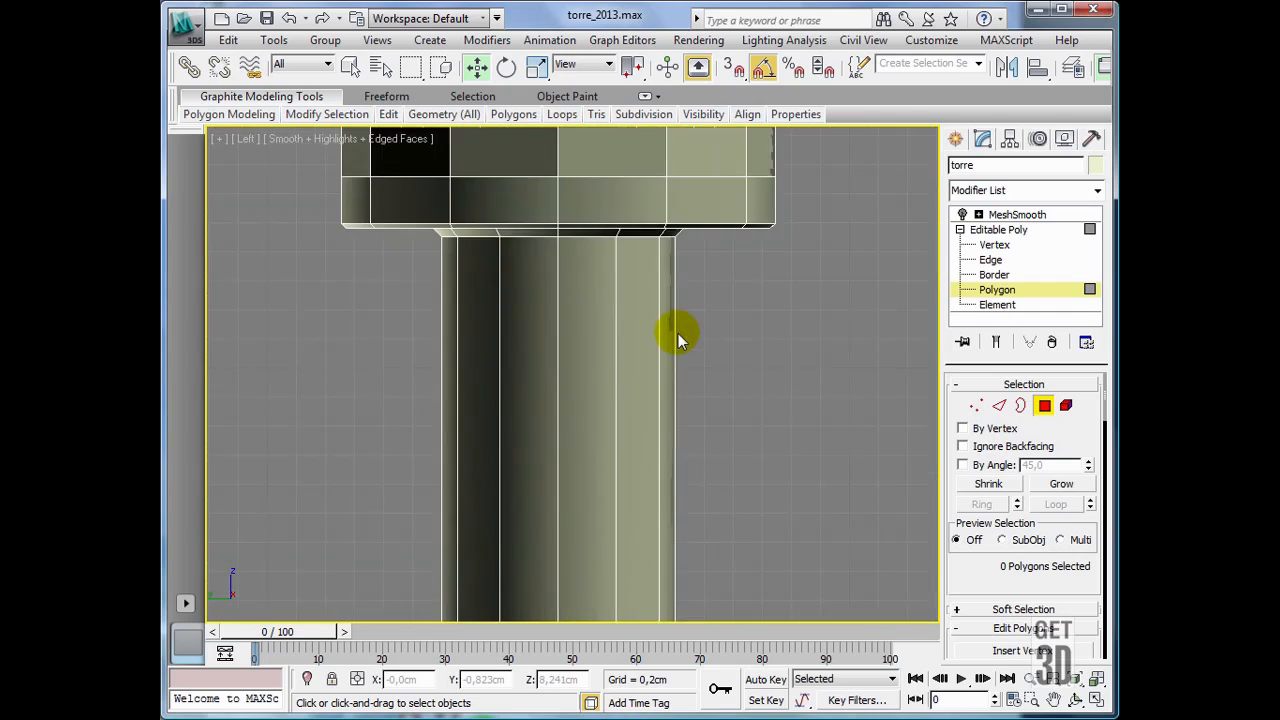
scroll(680, 338, up, 2)
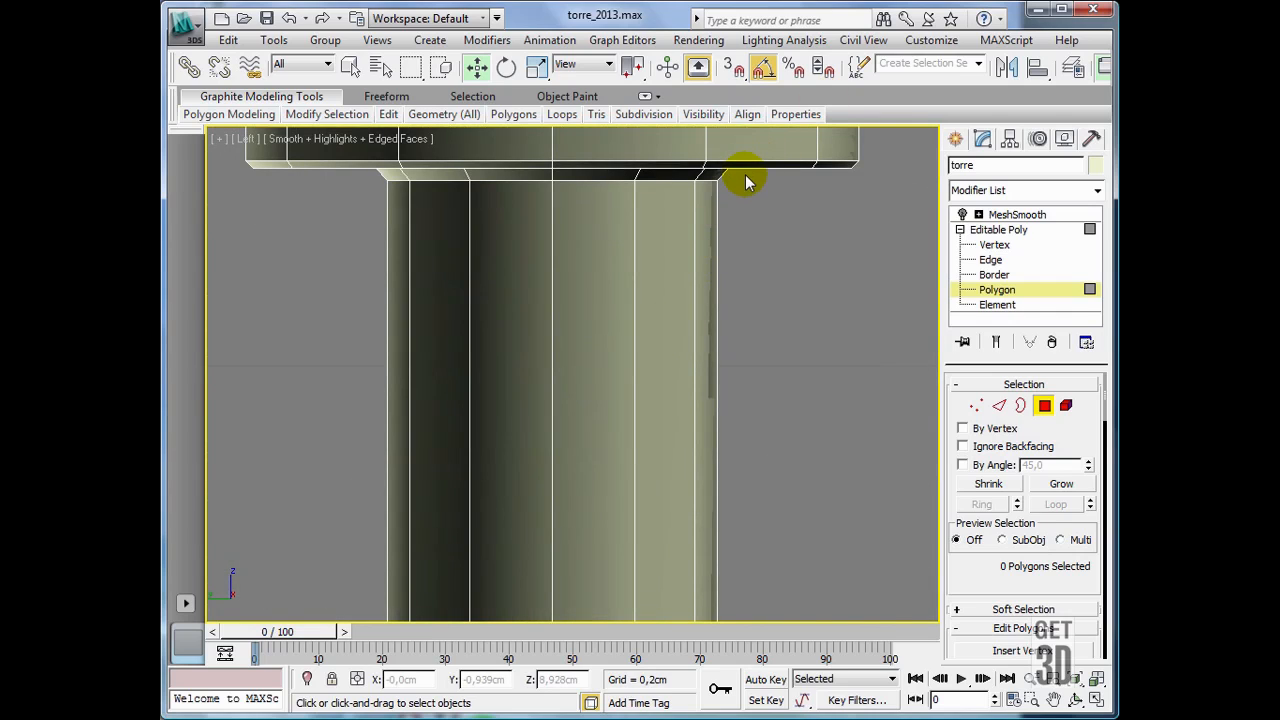
drag(743, 171, 366, 177)
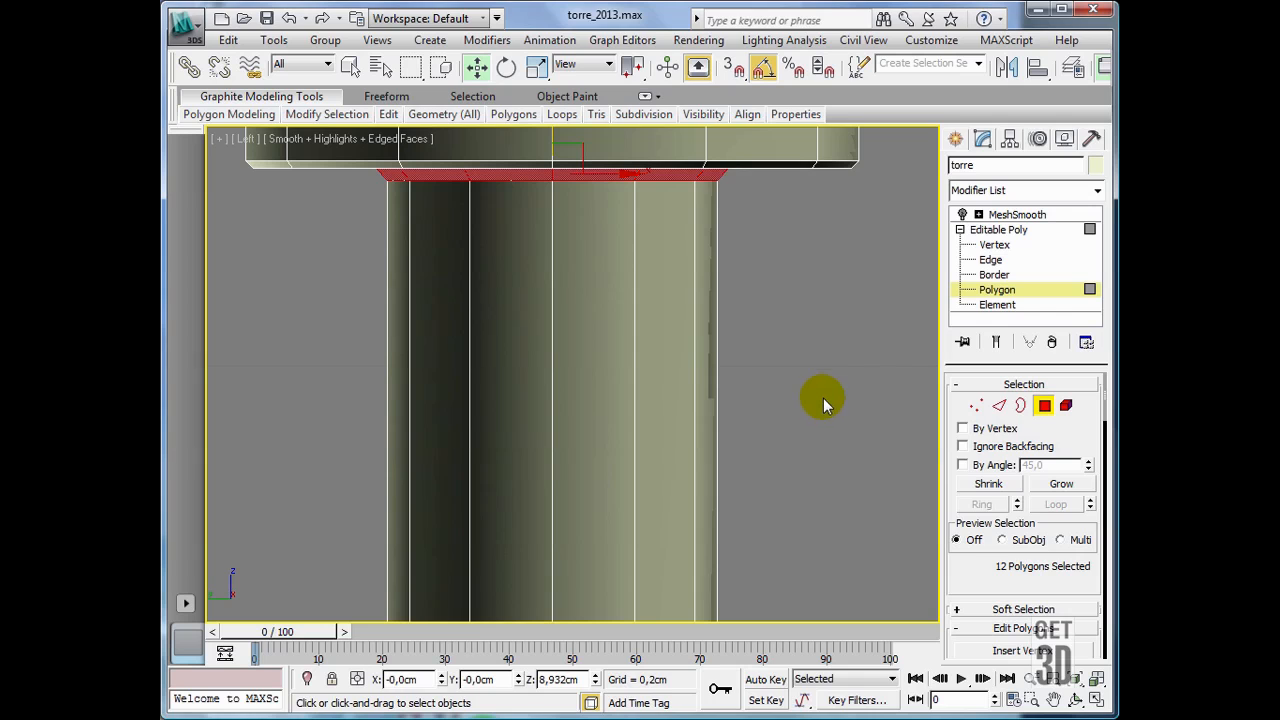
ctrl+drag(795, 413, 324, 314)
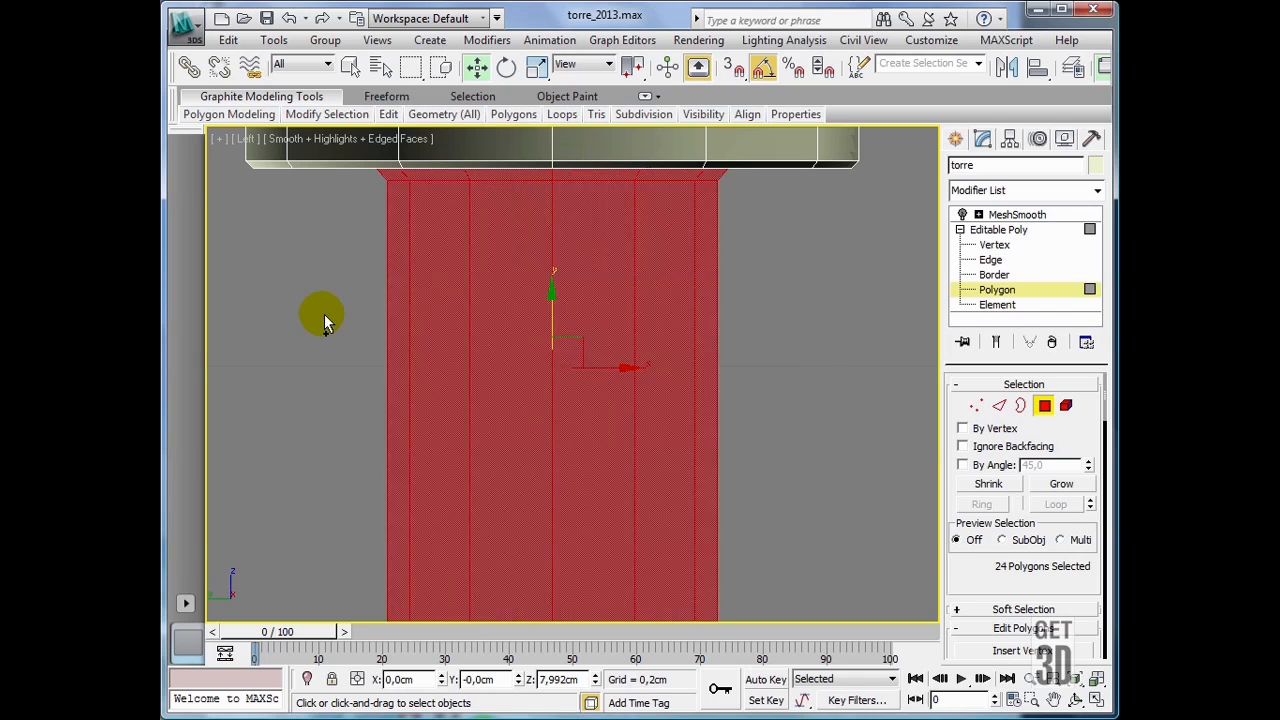
scroll(740, 400, down, 5)
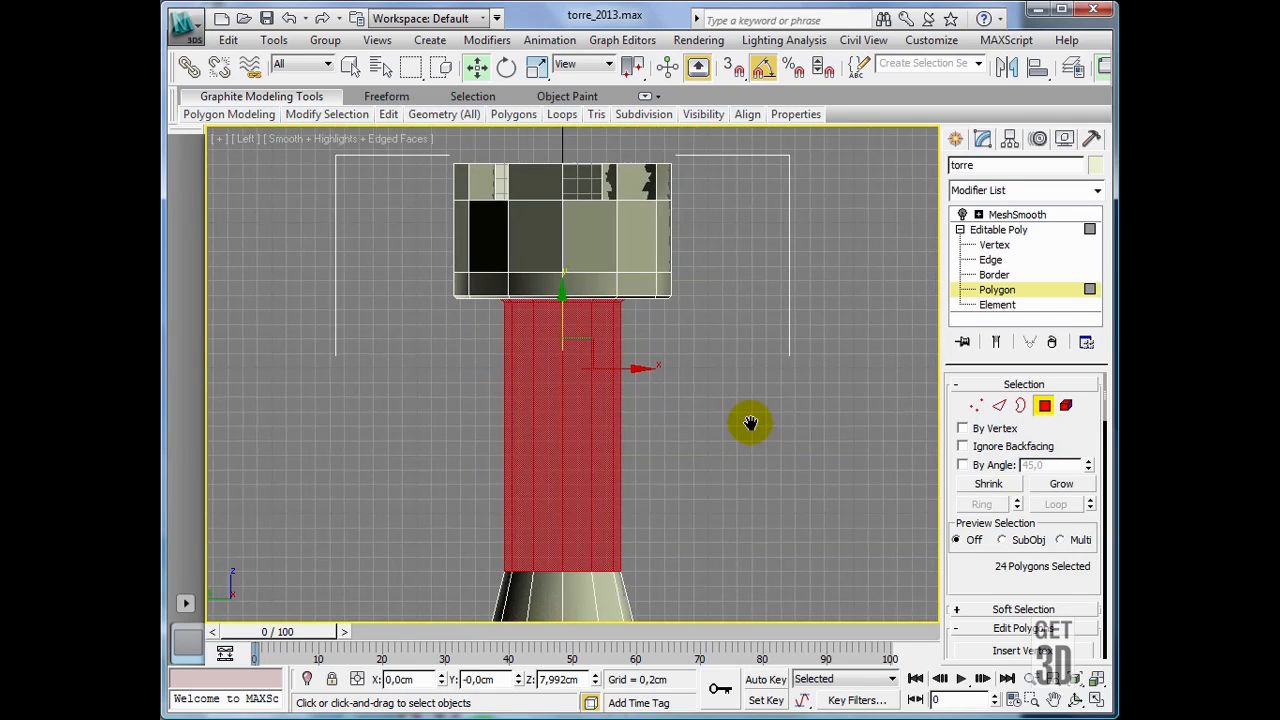
middle_drag(751, 423, 766, 381)
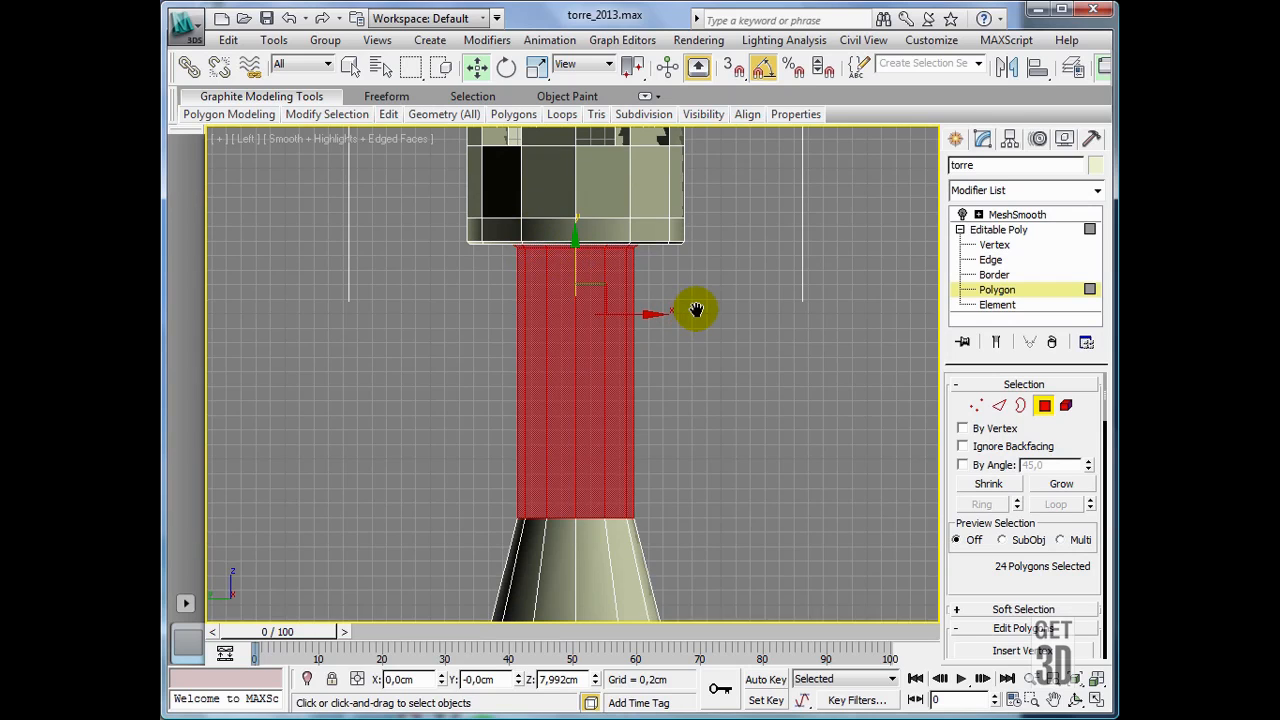
scroll(700, 308, down, 2)
middle_drag(704, 300, 694, 312)
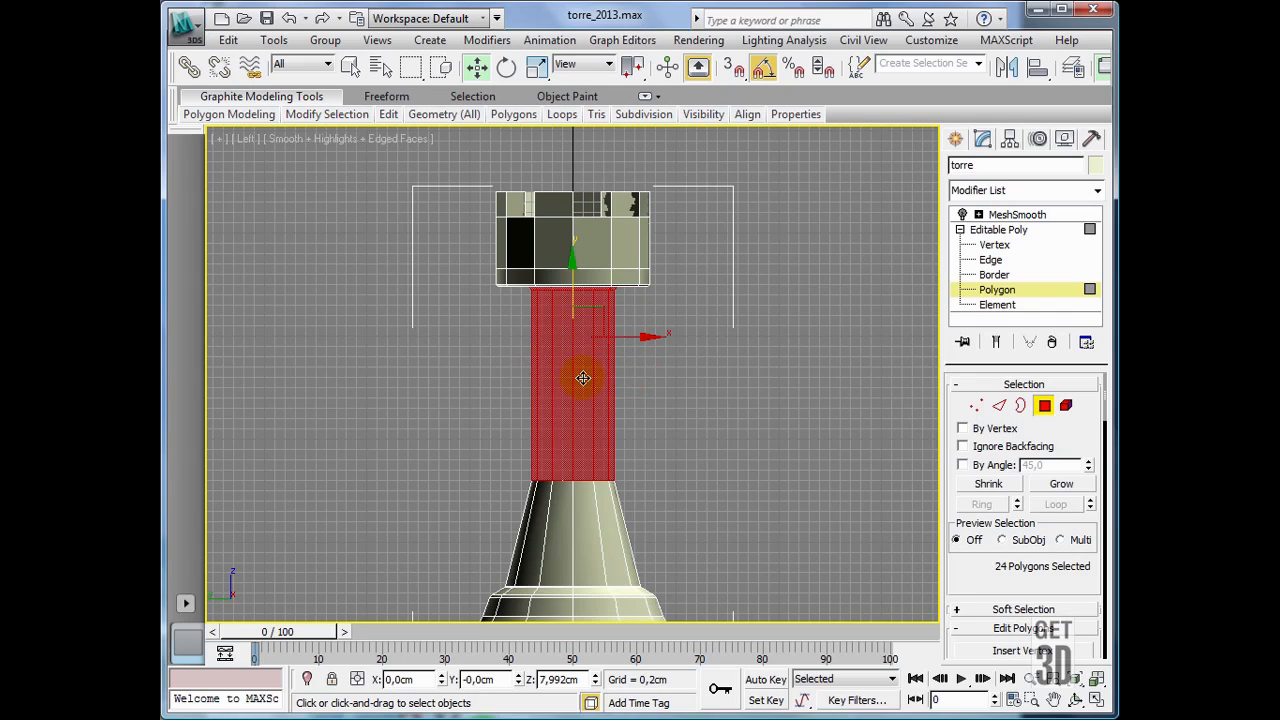
- Try to widen the selected shaft polygons by scaling them only in the horizontal XY plane in the Top view
key(r)
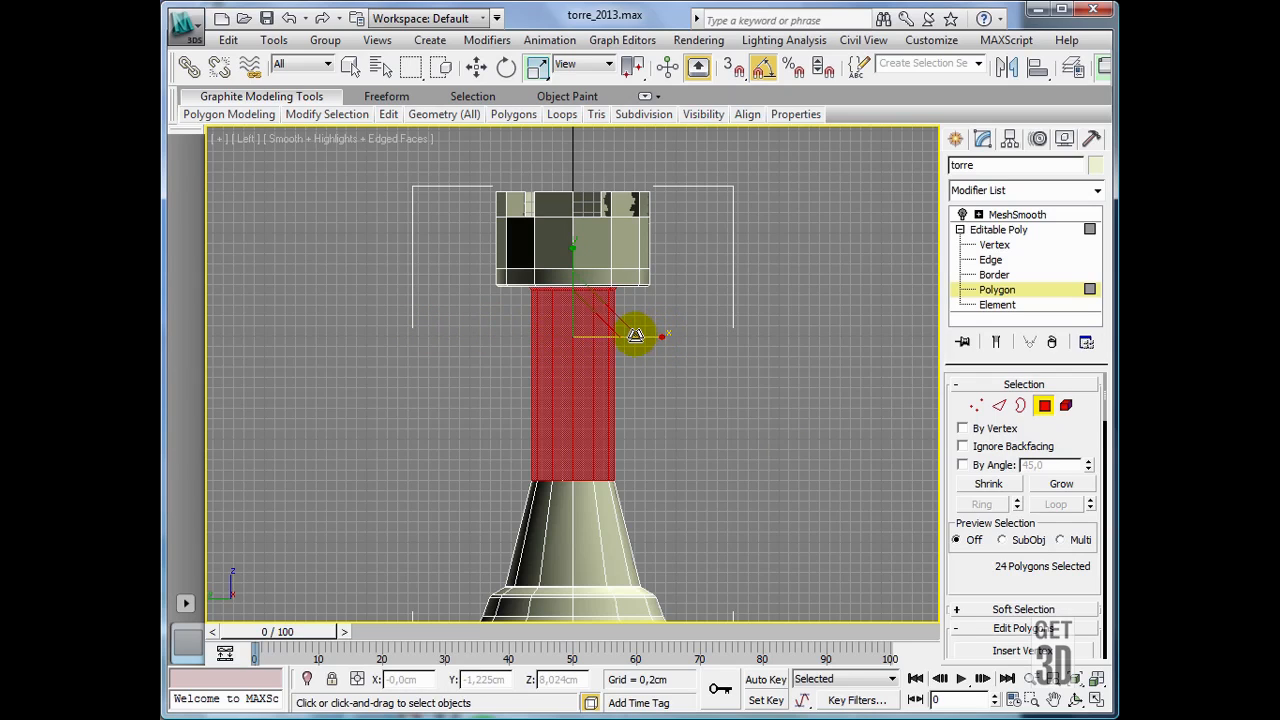
click(1097, 700)
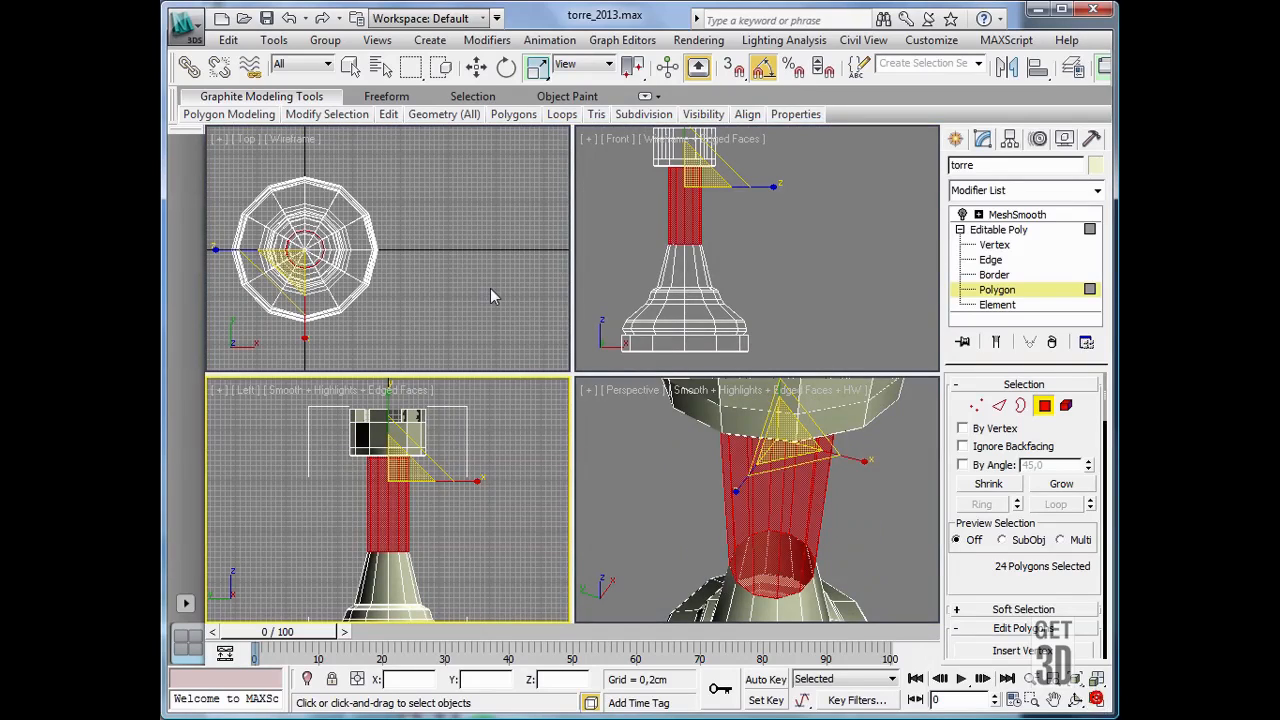
right_click(437, 289)
right_click(409, 301)
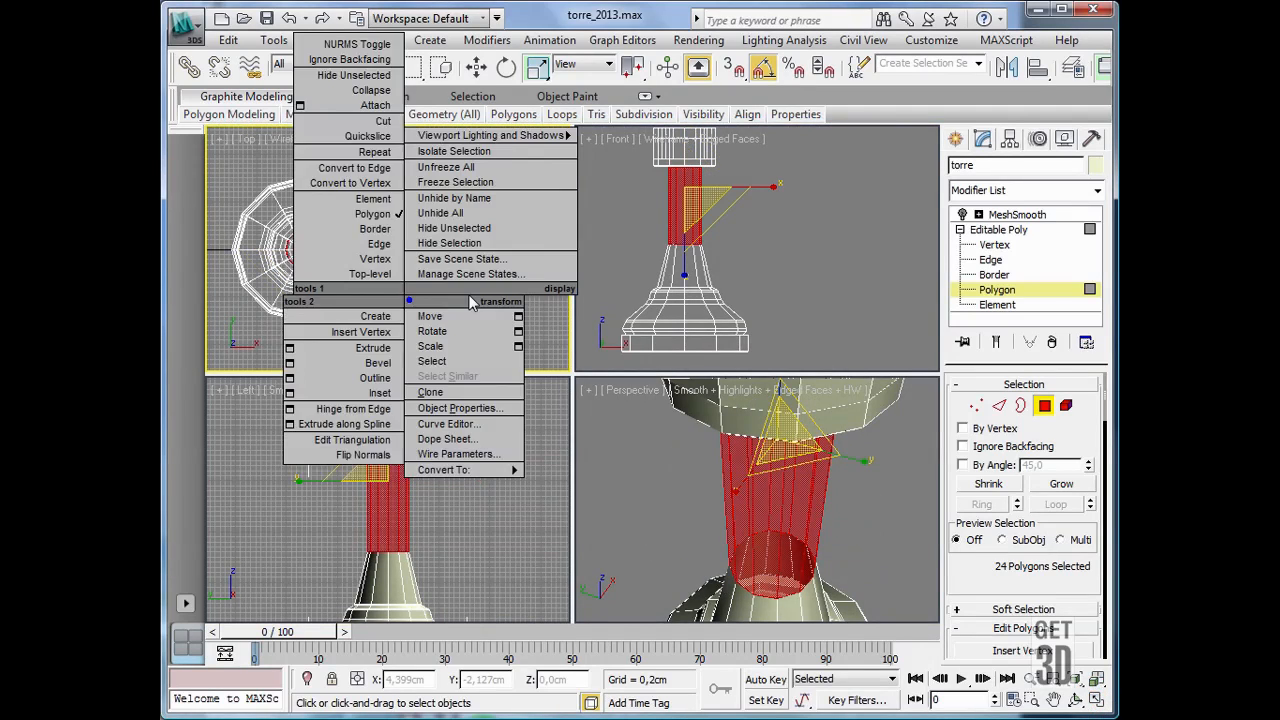
right_click(409, 296)
right_click(258, 337)
click(443, 342)
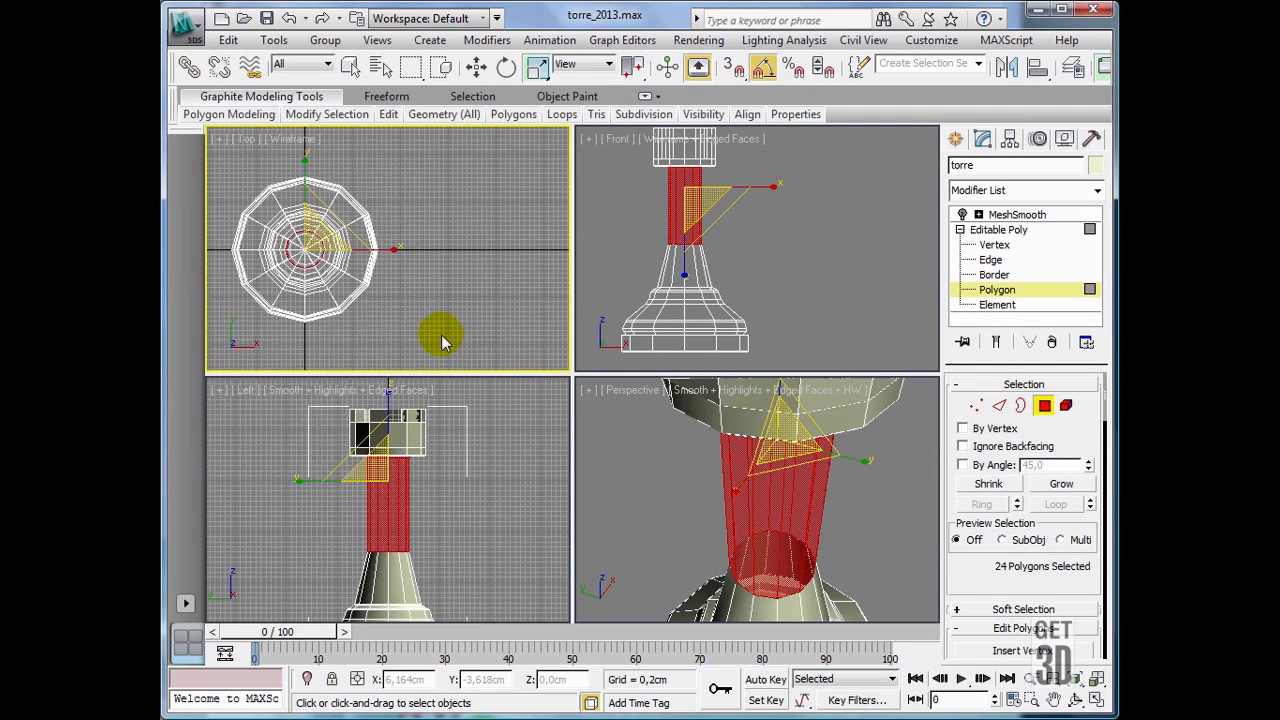
right_click(443, 342)
middle_drag(278, 334, 358, 325)
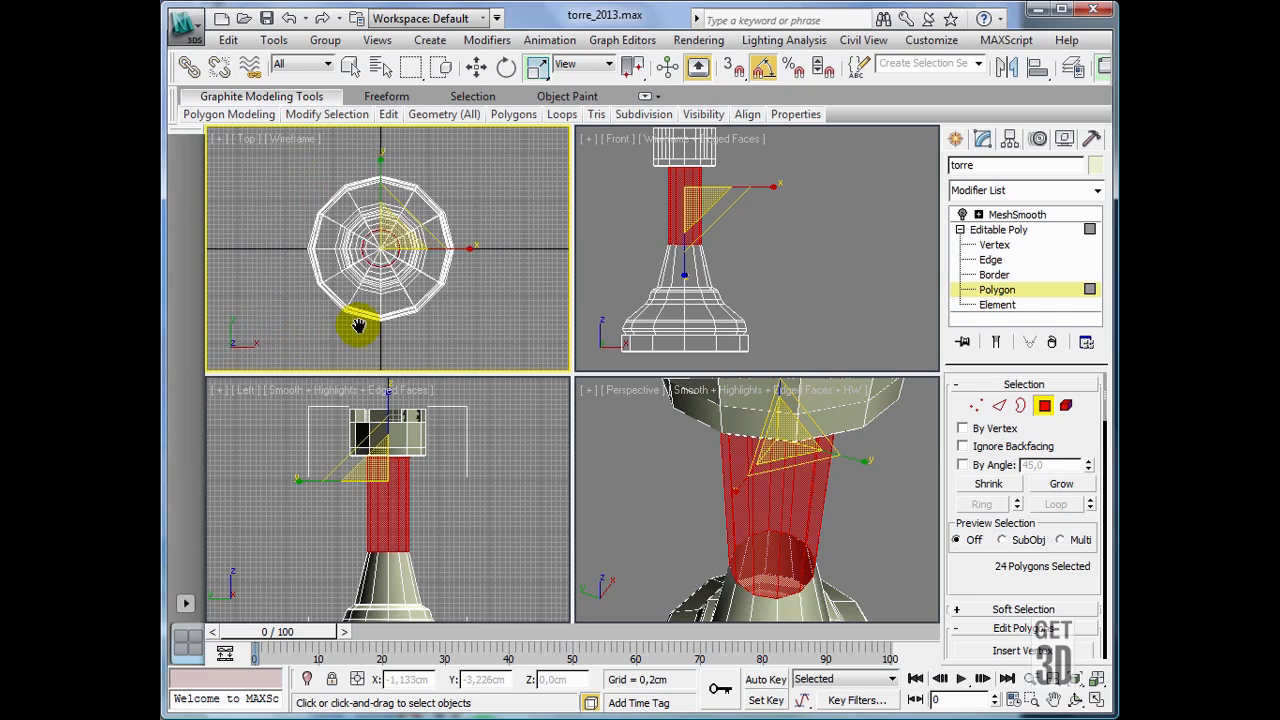
scroll(360, 322, up, 2)
scroll(476, 318, up, 2)
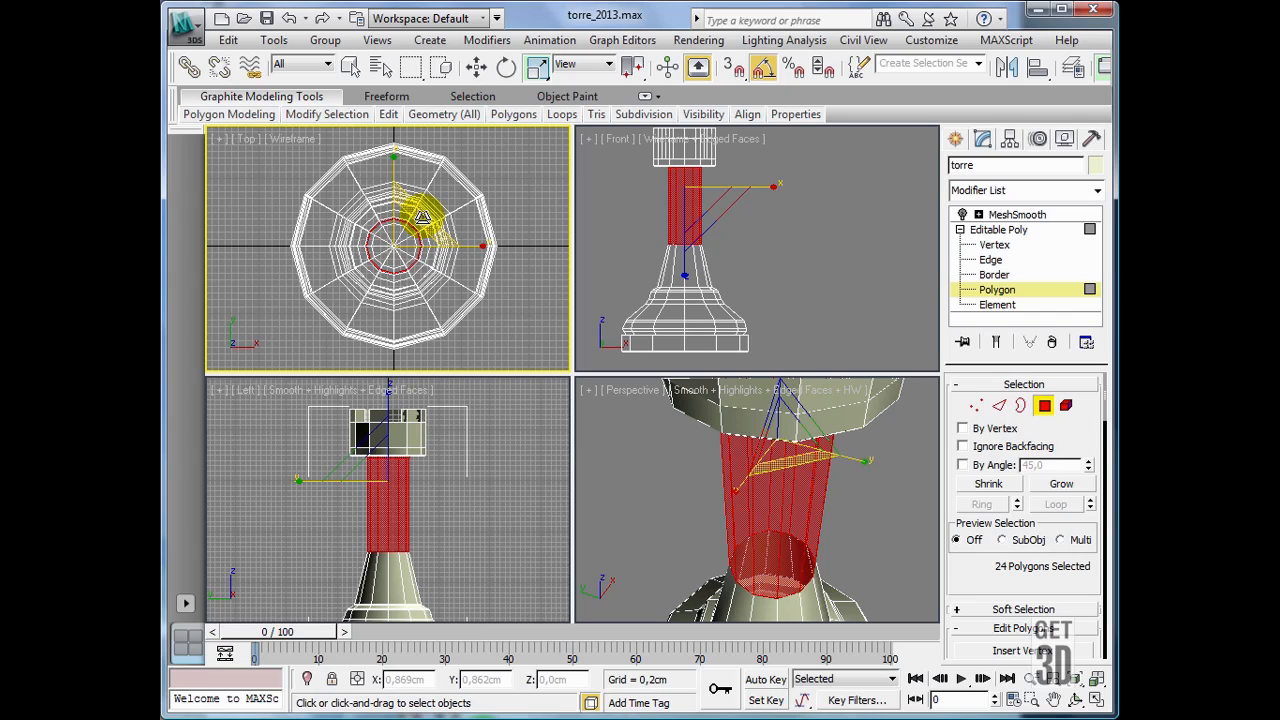
drag(423, 216, 431, 152)
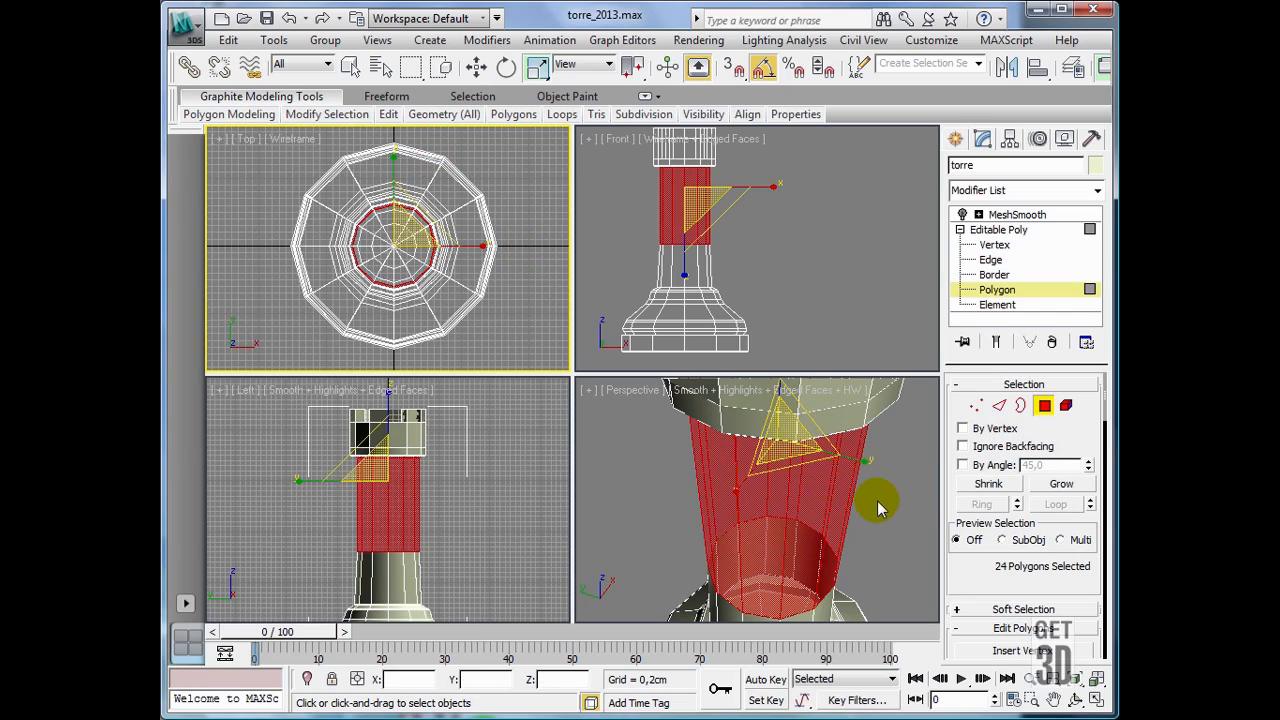
- Scale the selected shaft polygons up uniformly on all three axes in the Perspective view
click(640, 488)
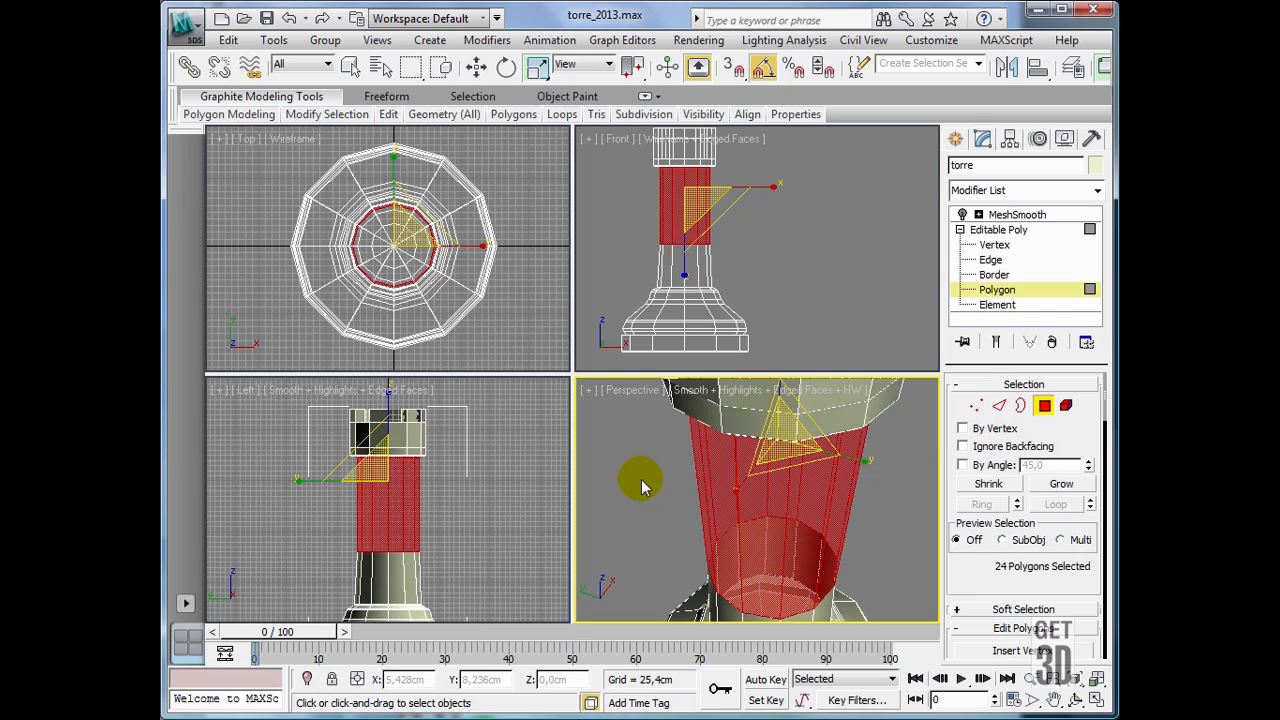
click(1097, 700)
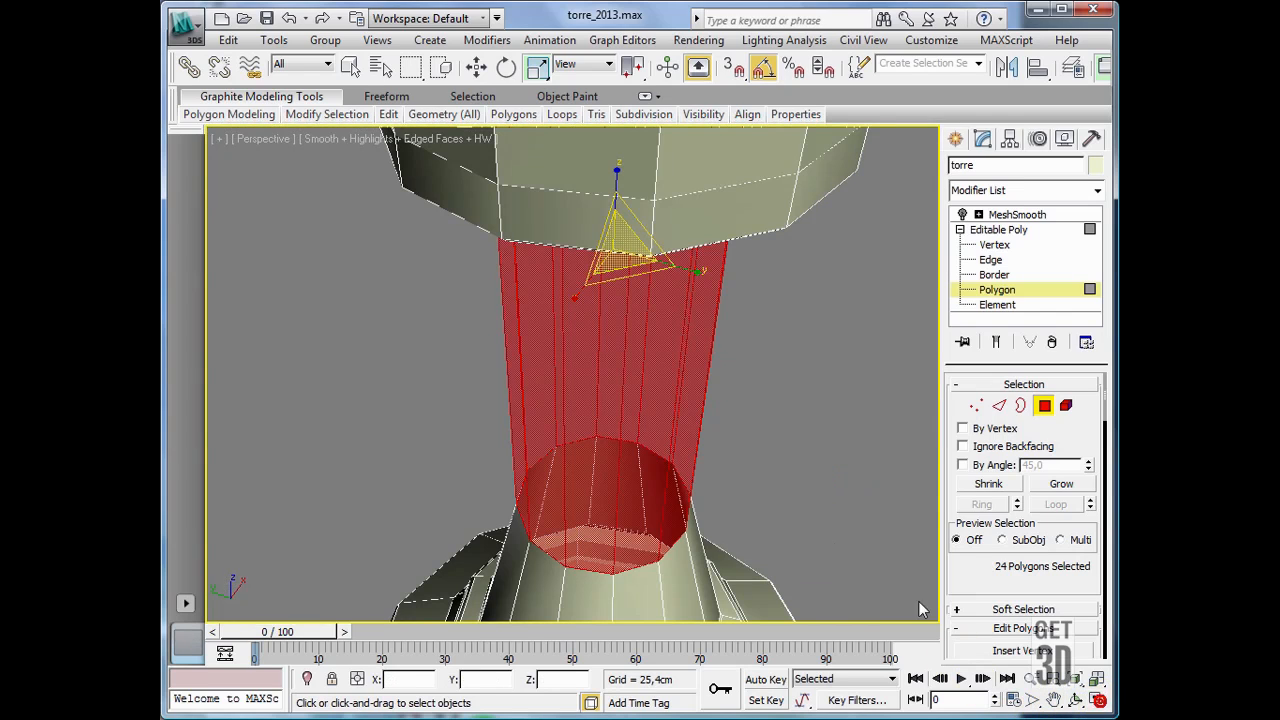
alt+middle_drag(769, 398, 771, 396)
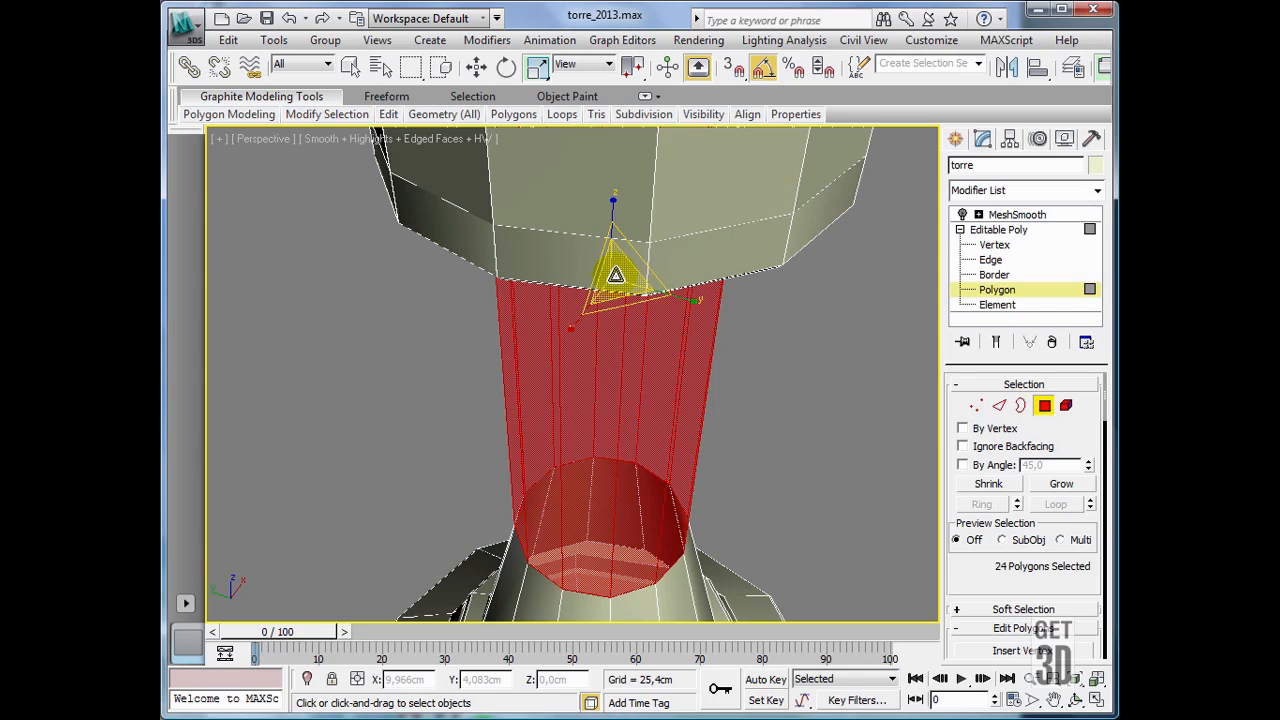
click(1096, 700)
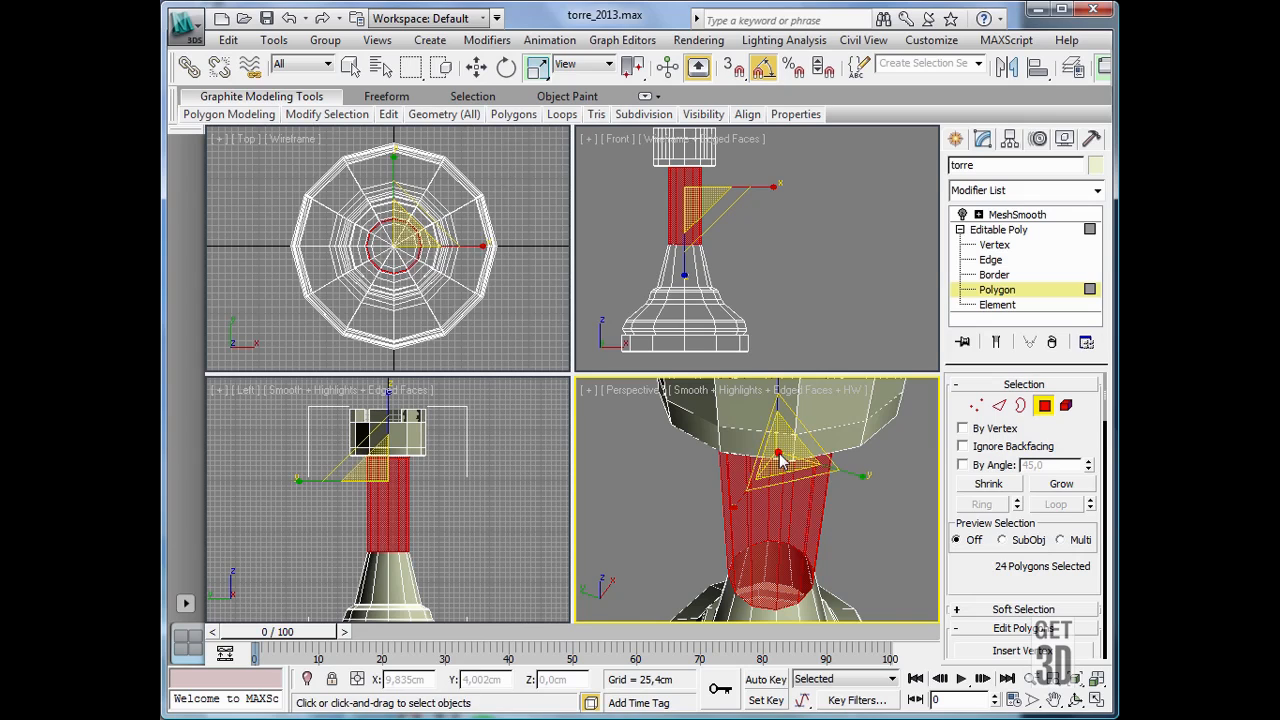
drag(779, 454, 783, 421)
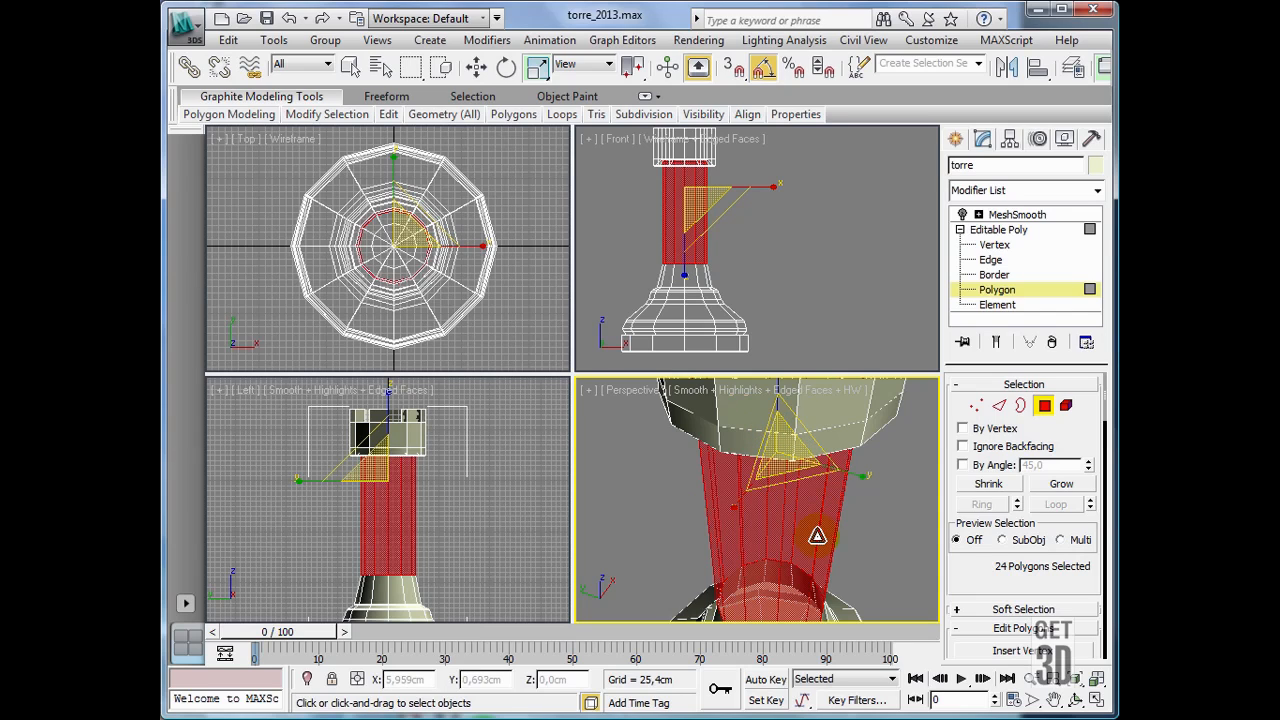
- Widen the selected shaft polygons to about 134% in the horizontal XY plane only in the Perspective view, and clear the selection
drag(817, 537, 797, 481)
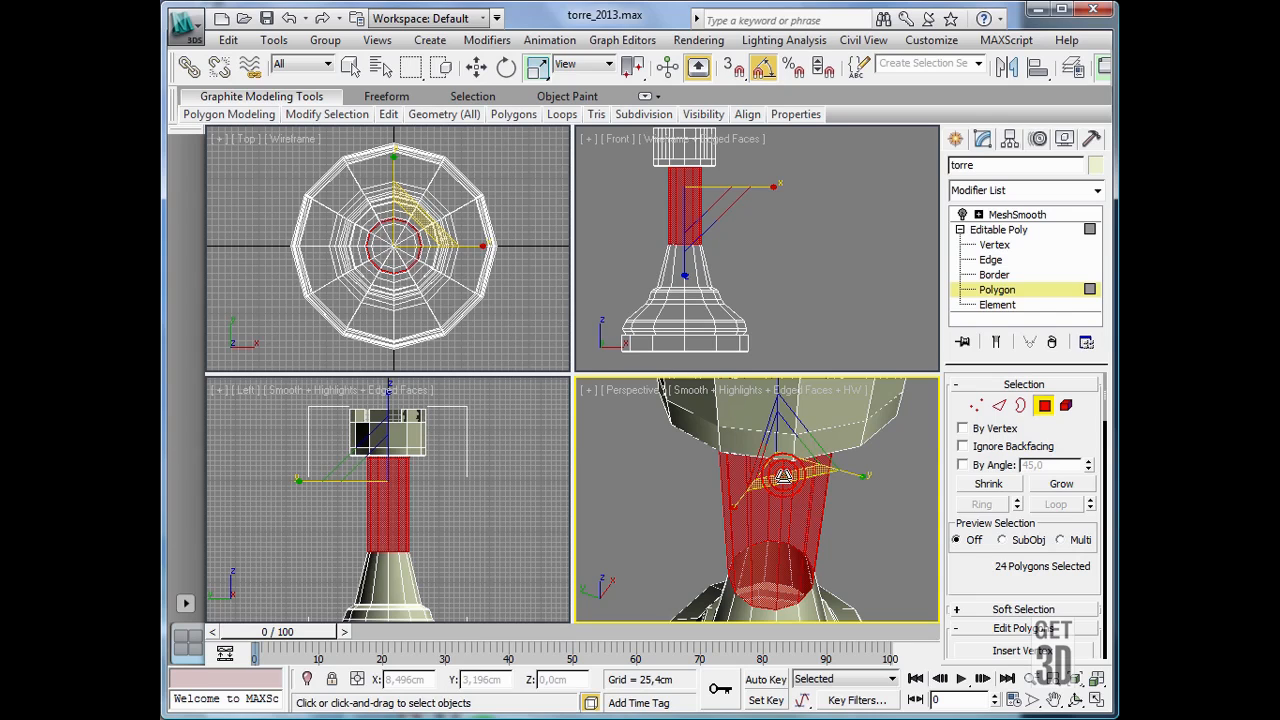
drag(784, 476, 792, 498)
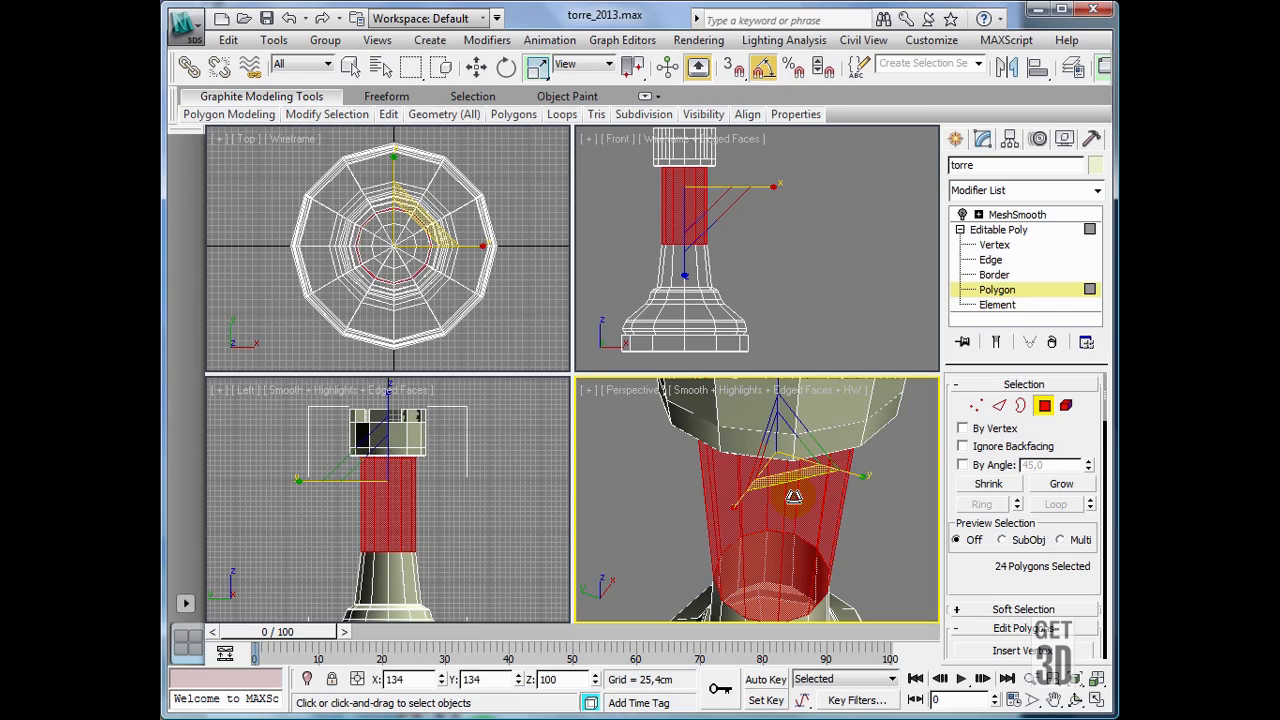
click(870, 532)
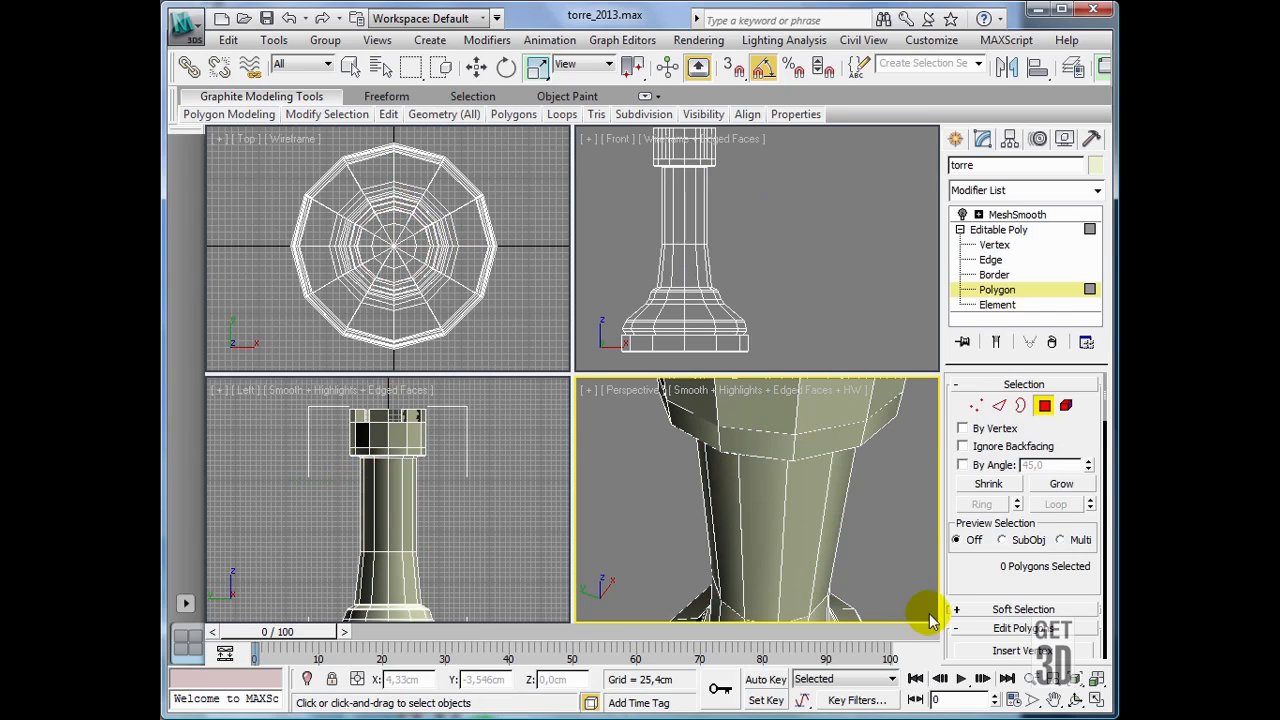
- Show the whole rook smoothed in a maximized Perspective view by leaving polygon editing for its MeshSmooth modifier, and deselect it
key(z)
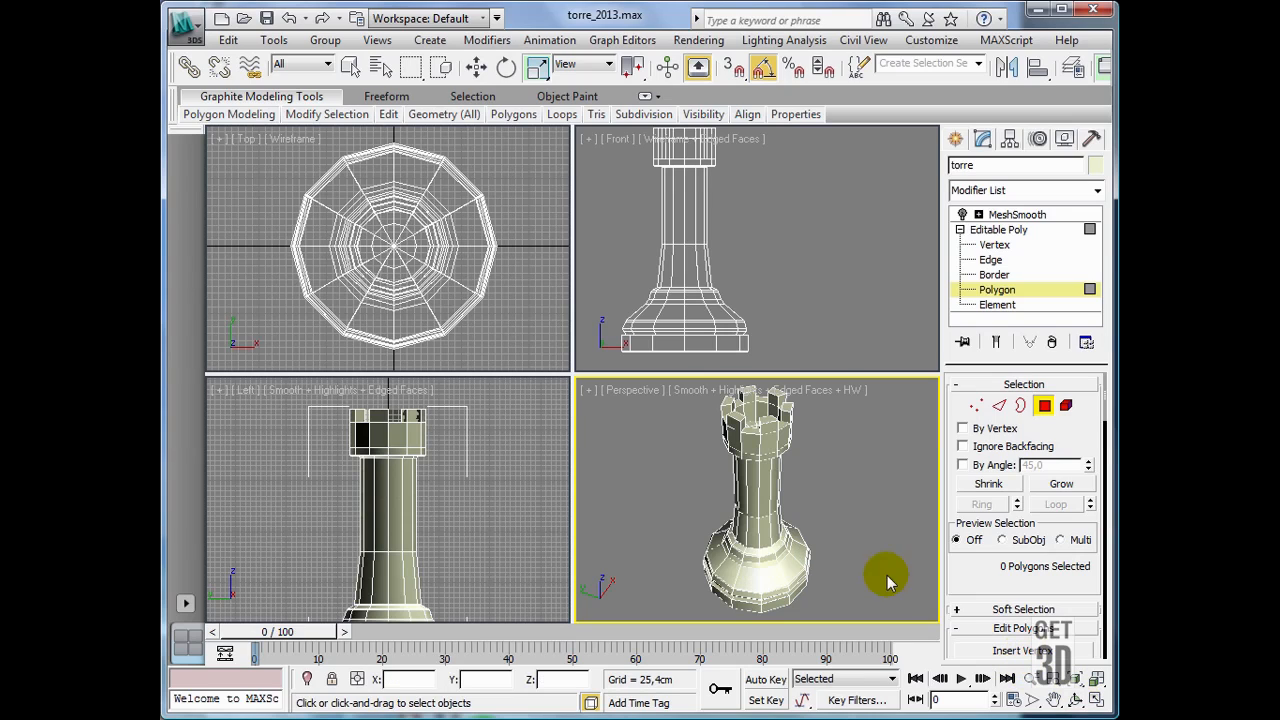
click(507, 488)
key(z)
key(z)
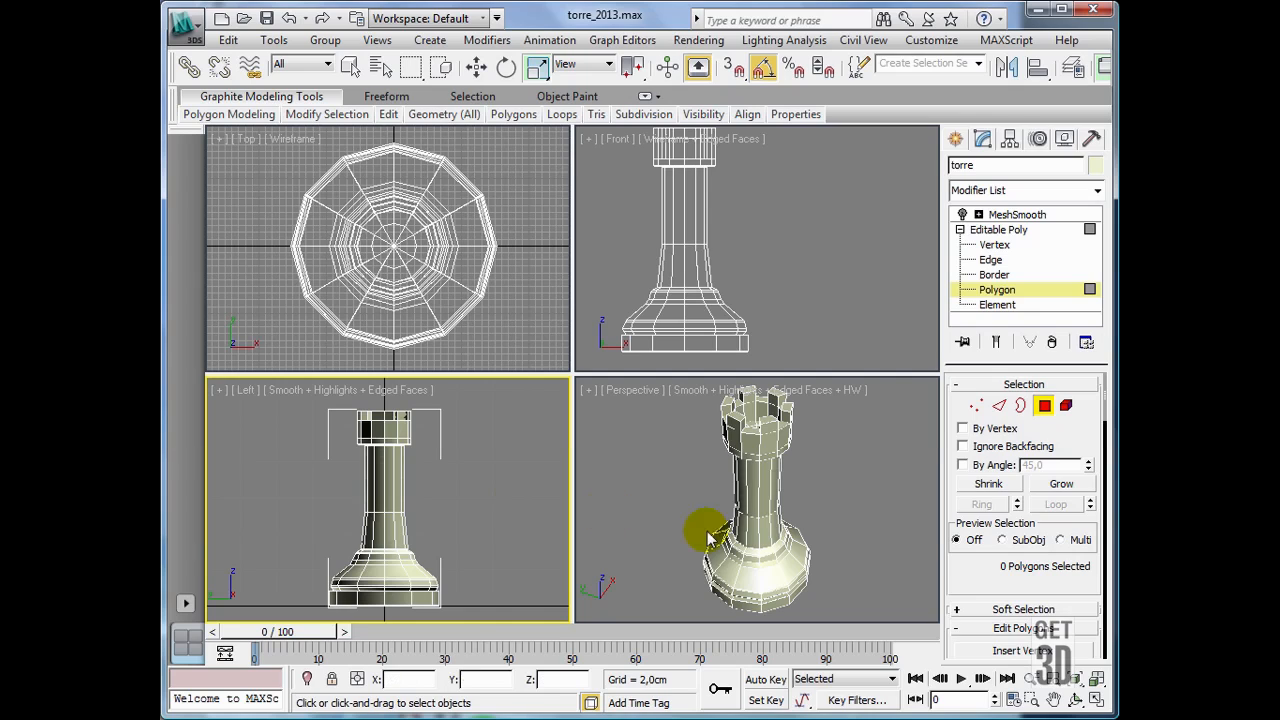
click(865, 540)
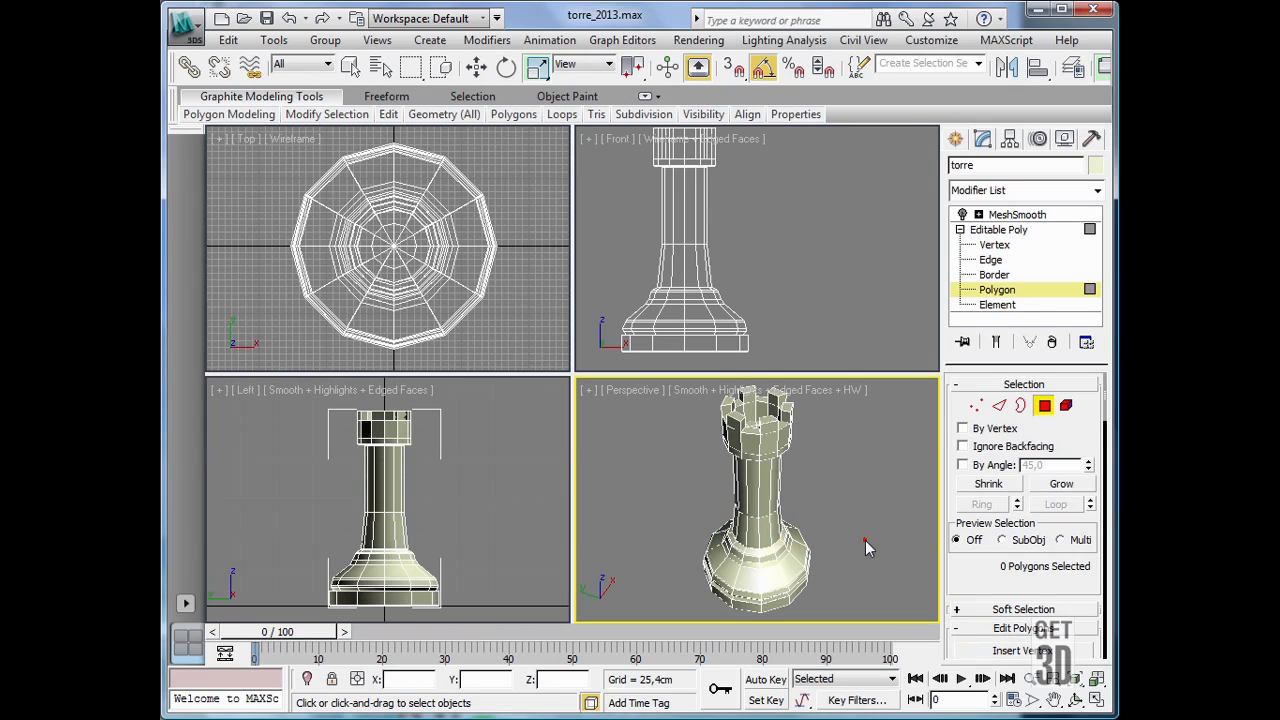
click(1095, 698)
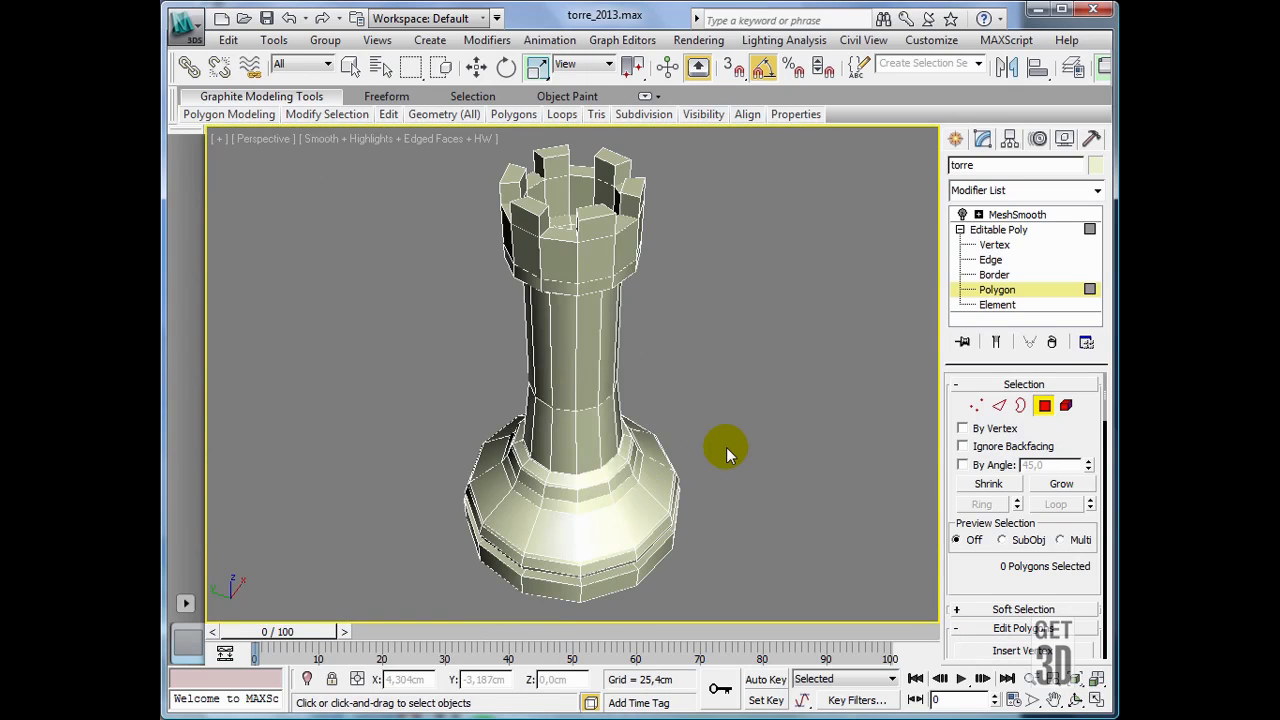
click(962, 214)
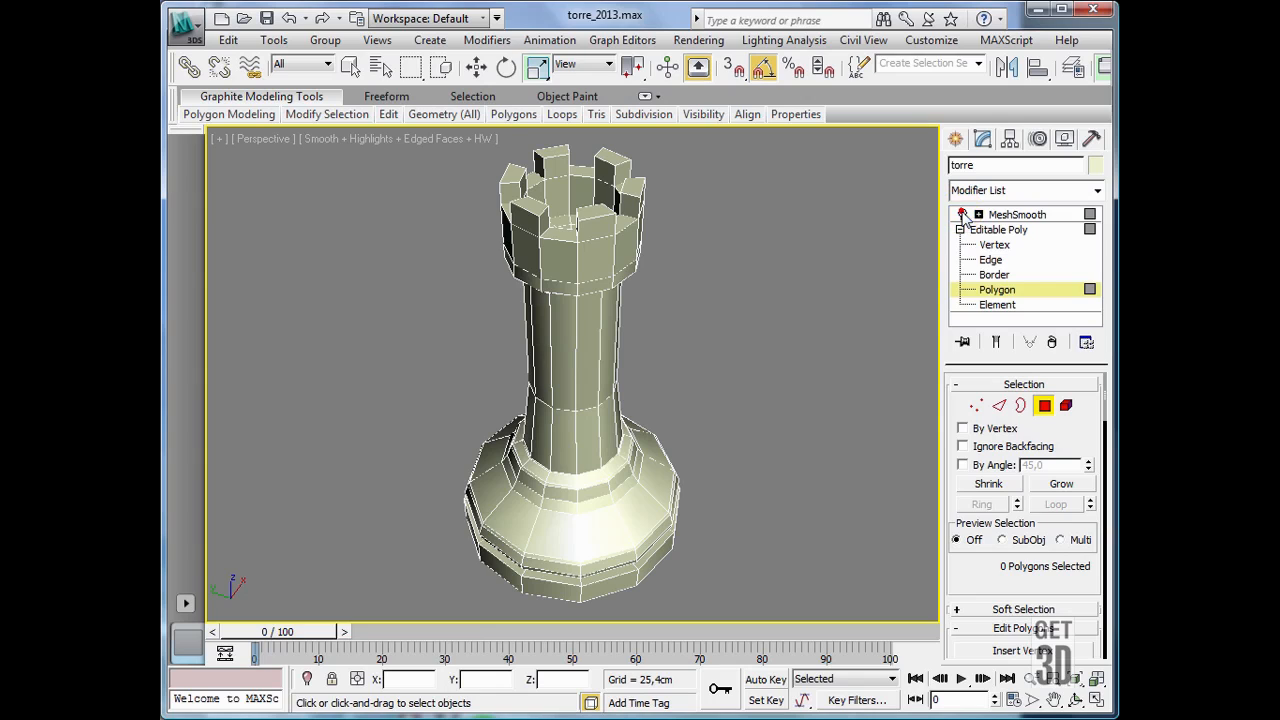
click(1003, 289)
click(1001, 288)
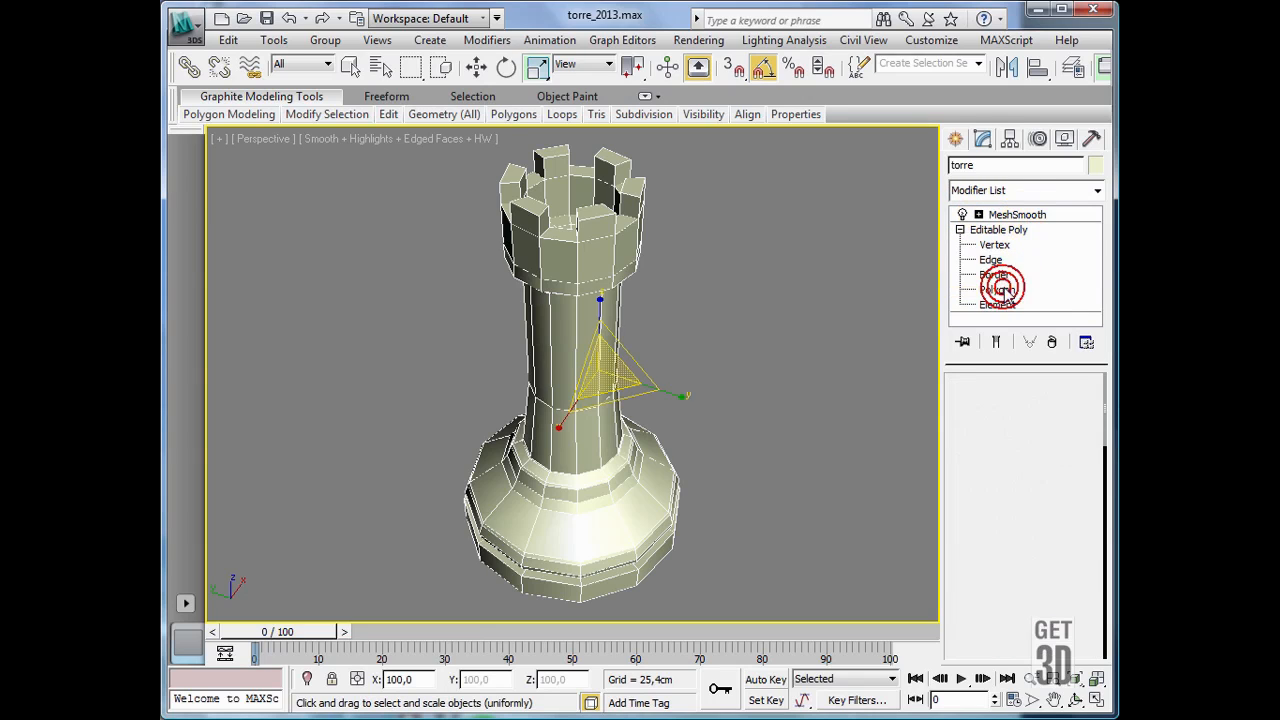
click(1007, 214)
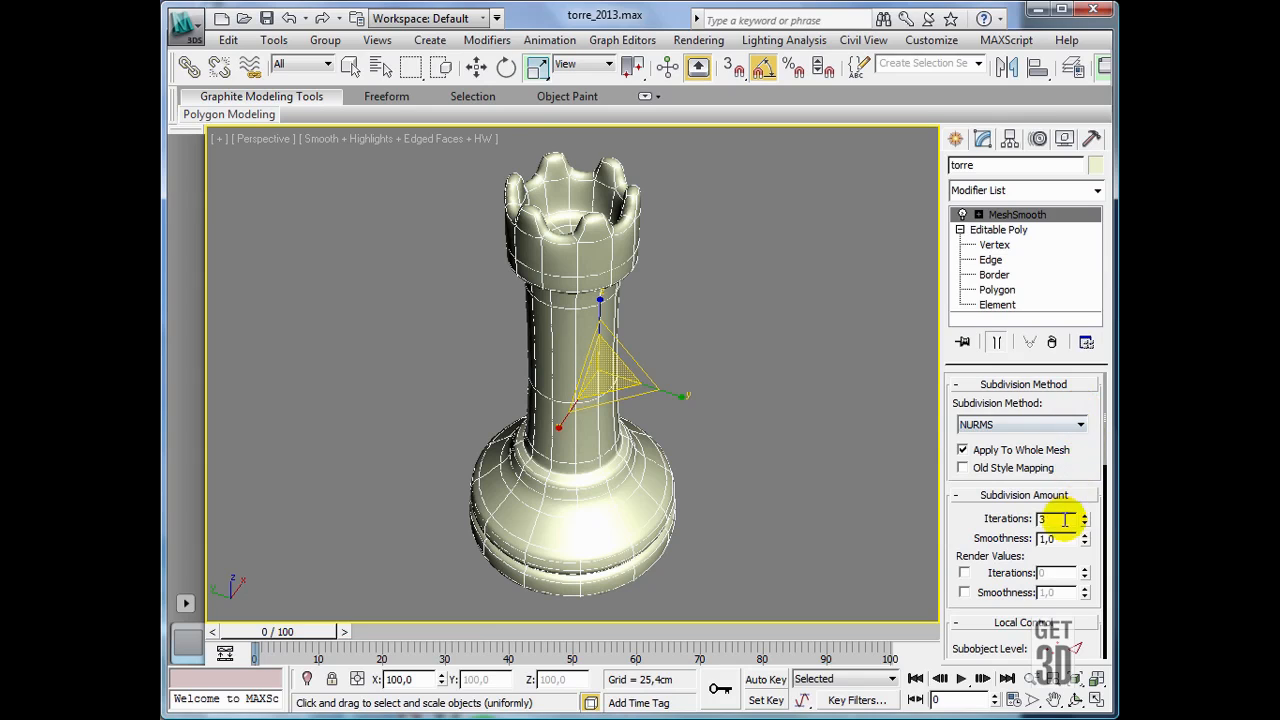
click(724, 320)
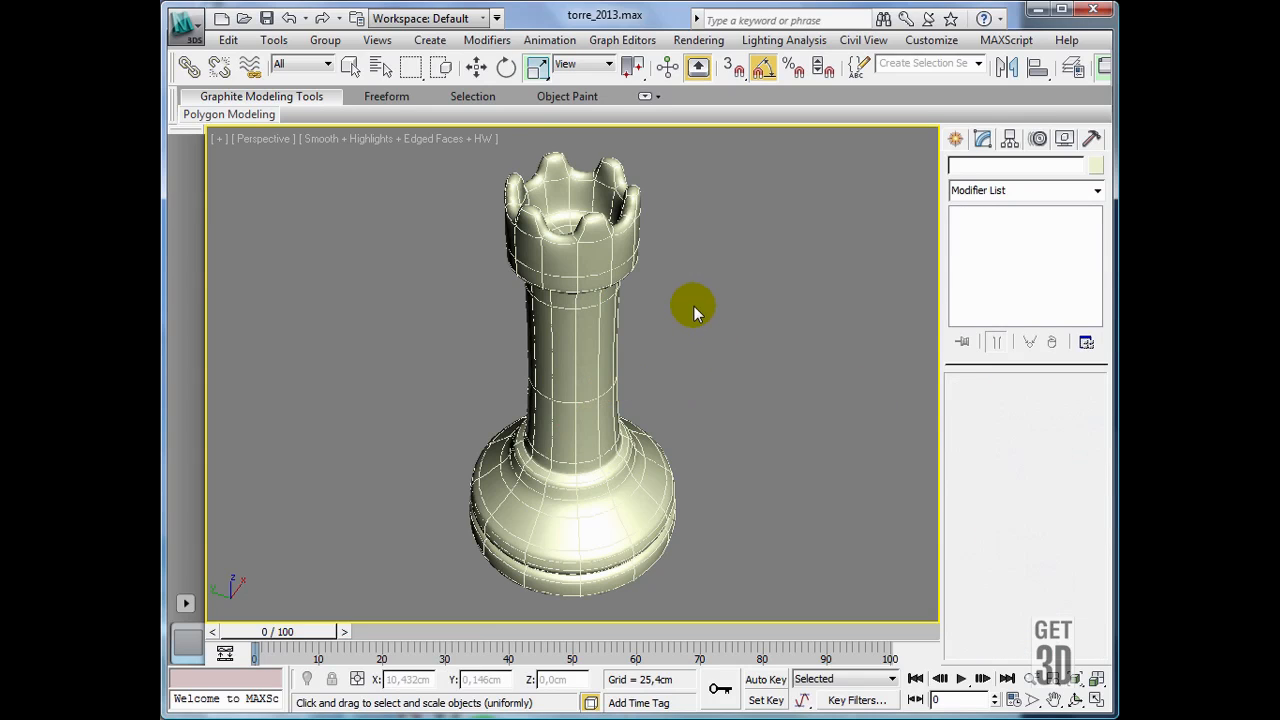
- Examine the smoothed battlements and the inside of the rook's head up close for overly rounded corners
middle_drag(694, 306, 693, 315)
scroll(693, 314, down, 2)
scroll(693, 314, up, 2)
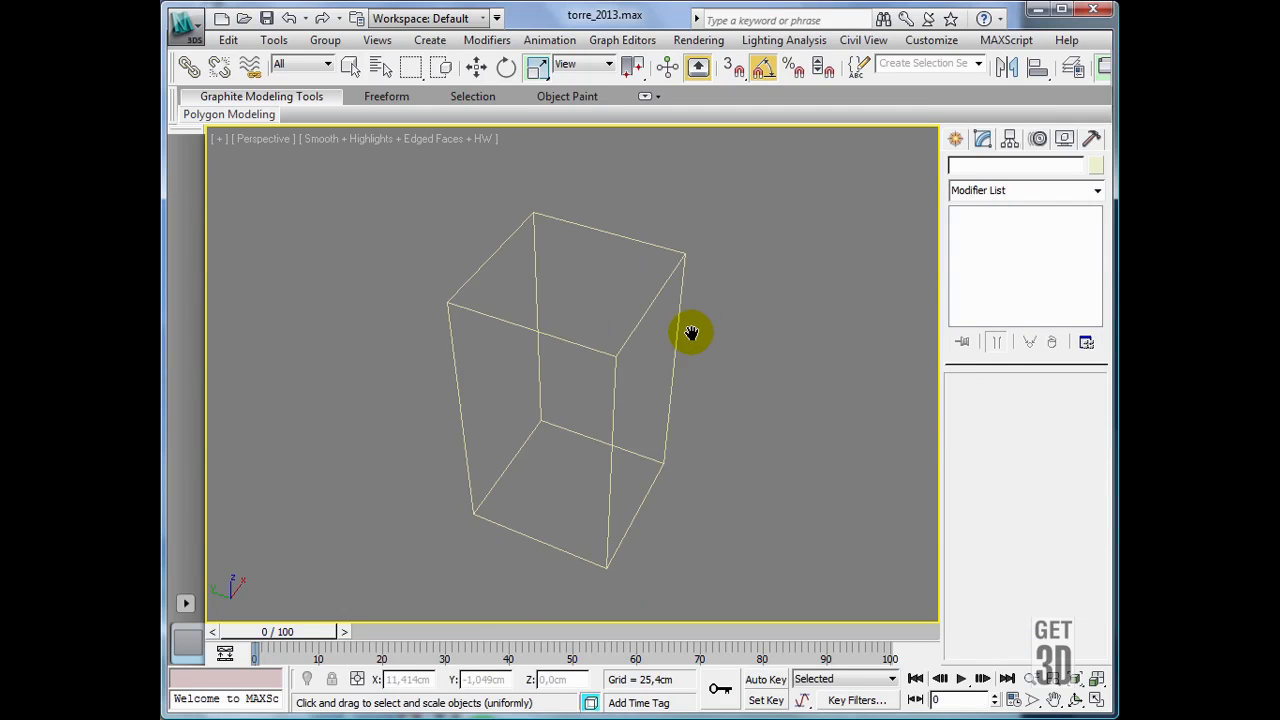
scroll(692, 330, down, 2)
scroll(692, 330, up, 6)
scroll(692, 327, down, 3)
scroll(674, 420, up, 3)
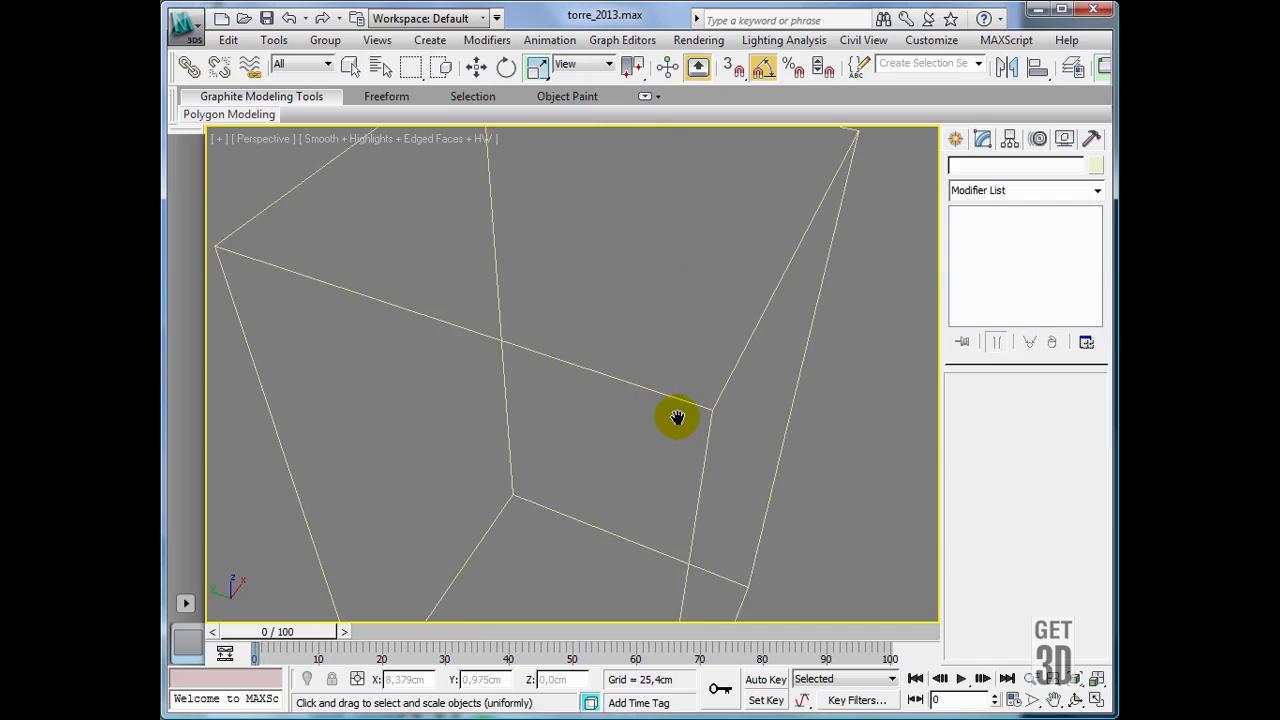
scroll(674, 420, down, 4)
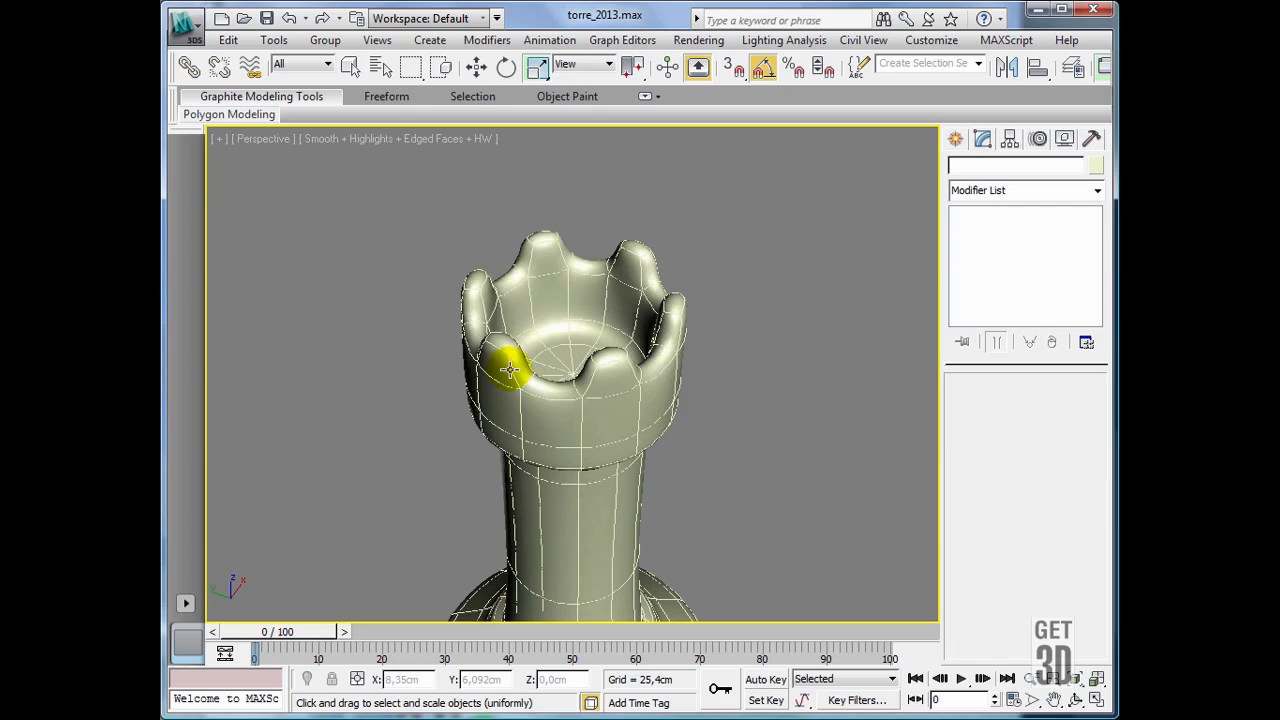
scroll(543, 366, up, 4)
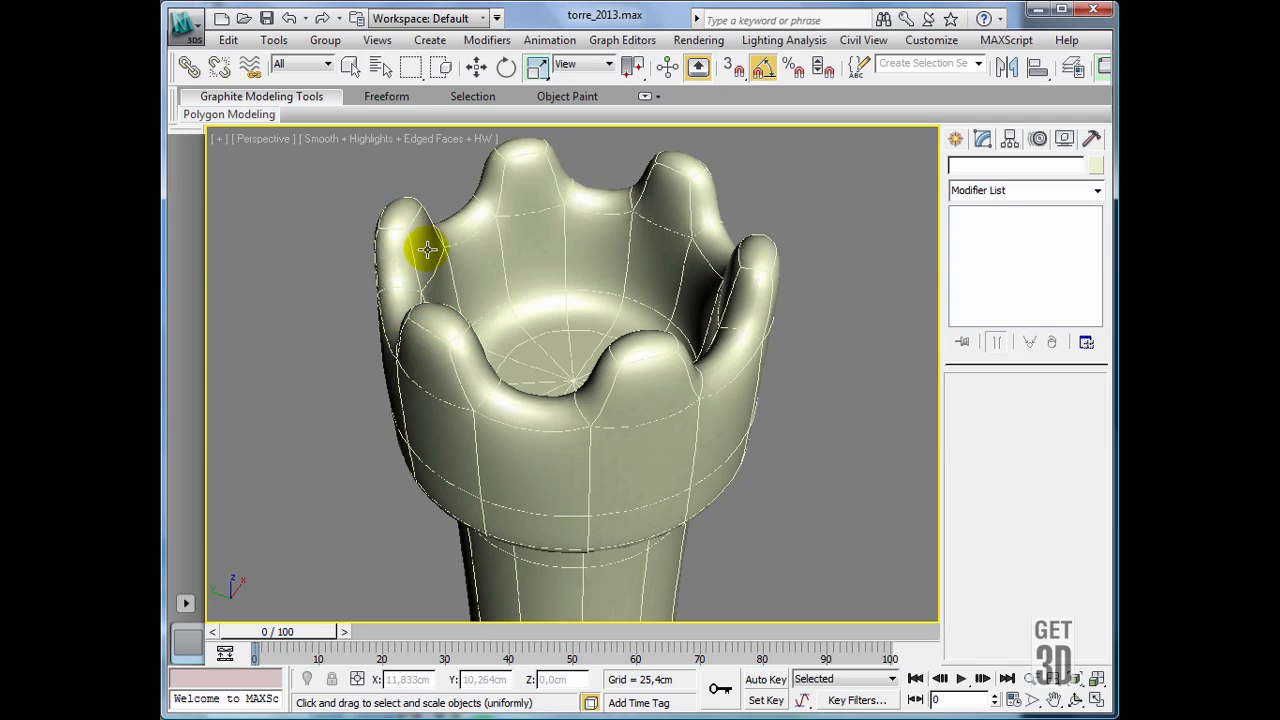
- Select all edges of the battlements and the rim between them in the Front view, using Edge level and window selection mode
click(553, 468)
click(990, 259)
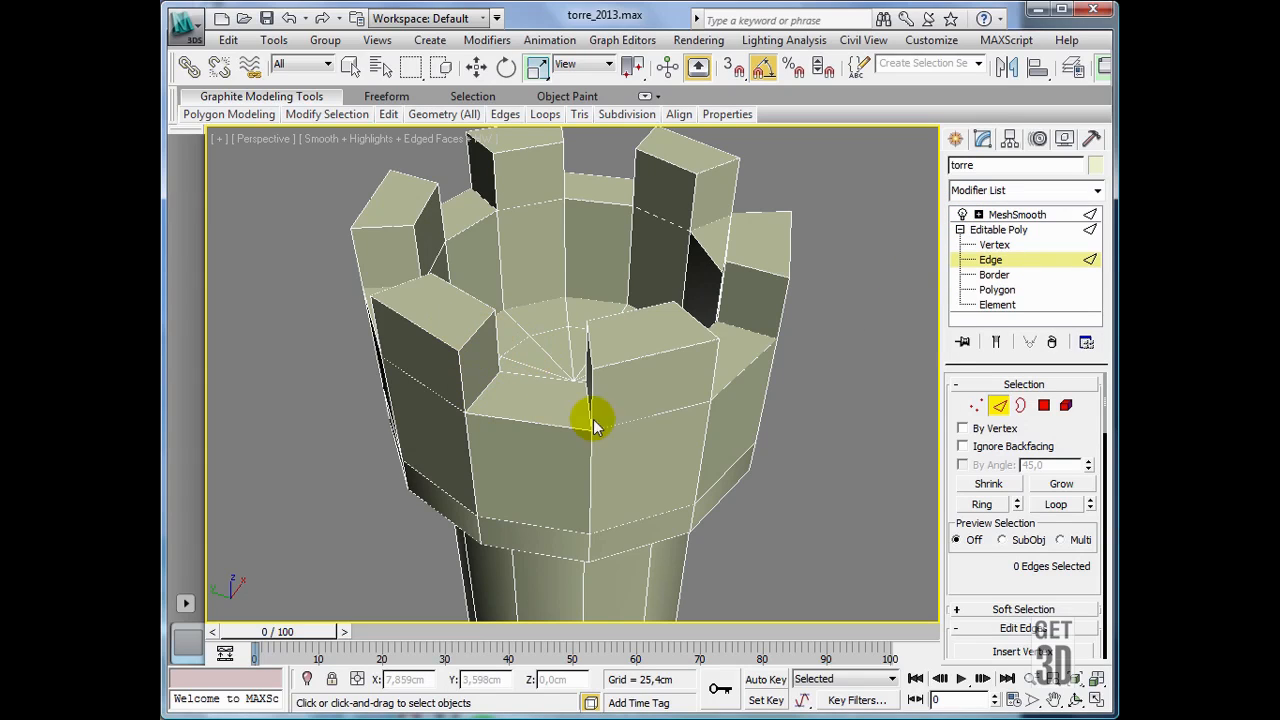
click(1095, 700)
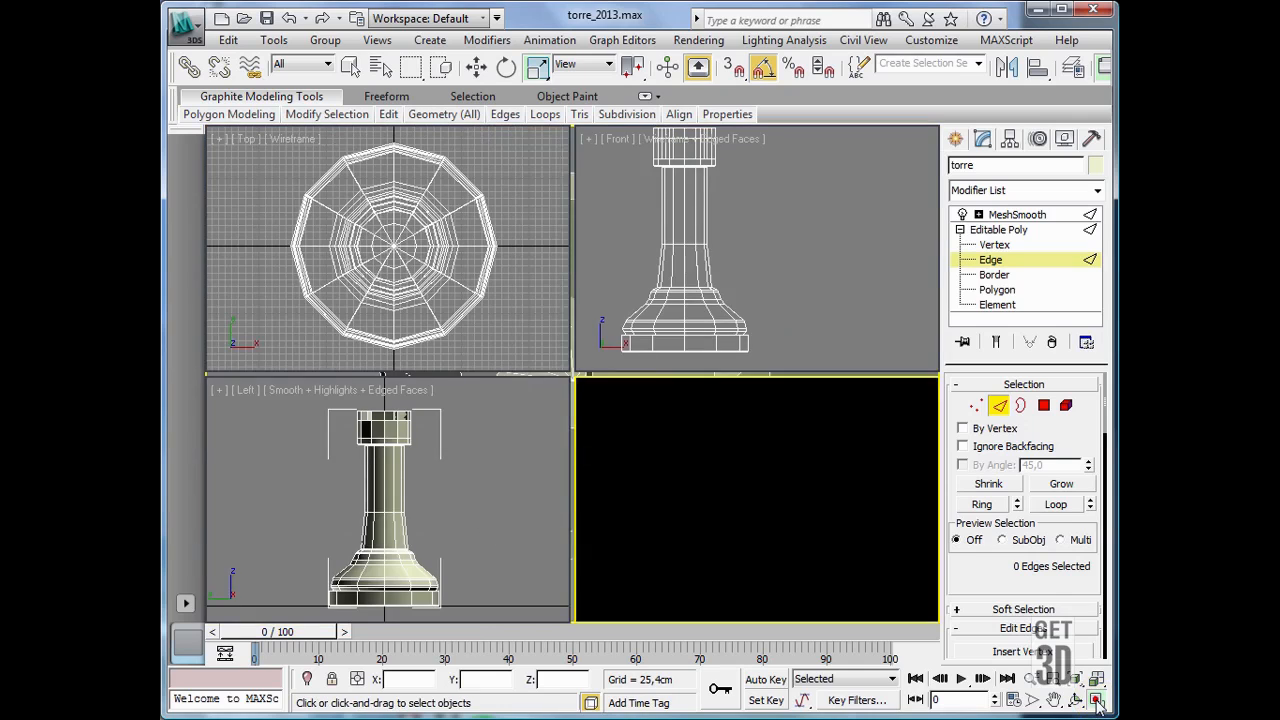
click(888, 264)
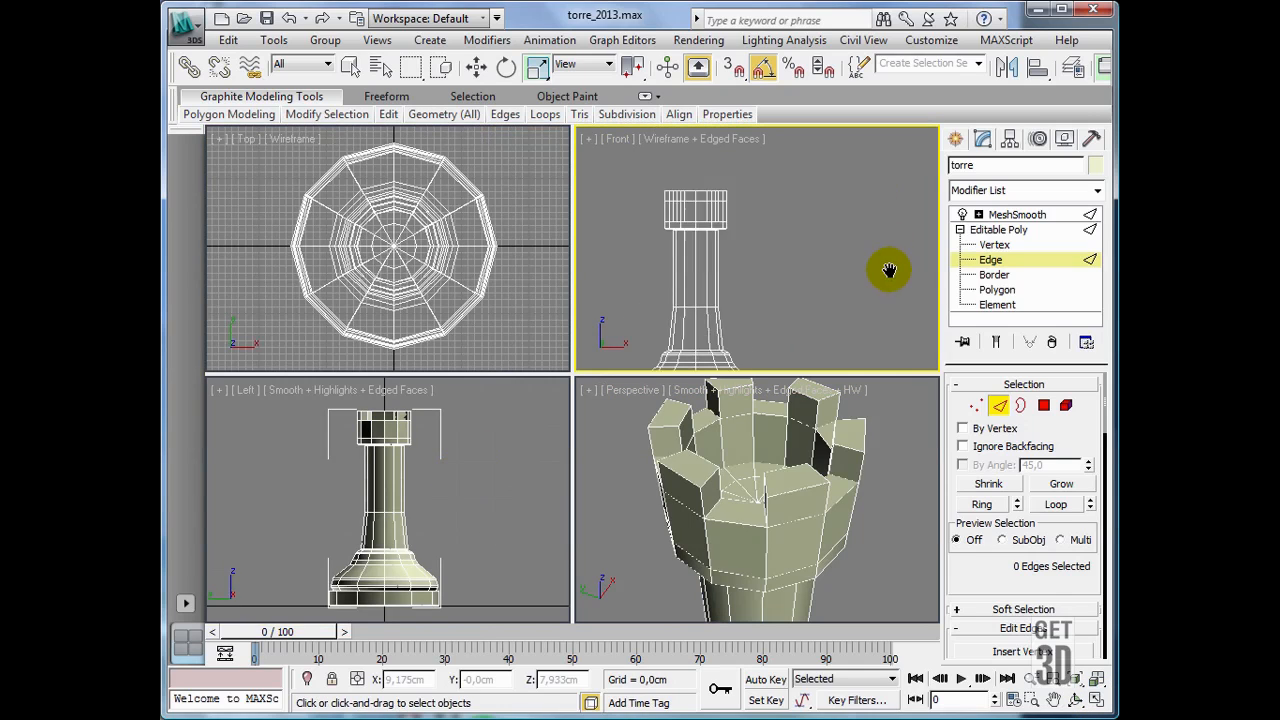
scroll(720, 242, up, 5)
middle_drag(702, 244, 845, 268)
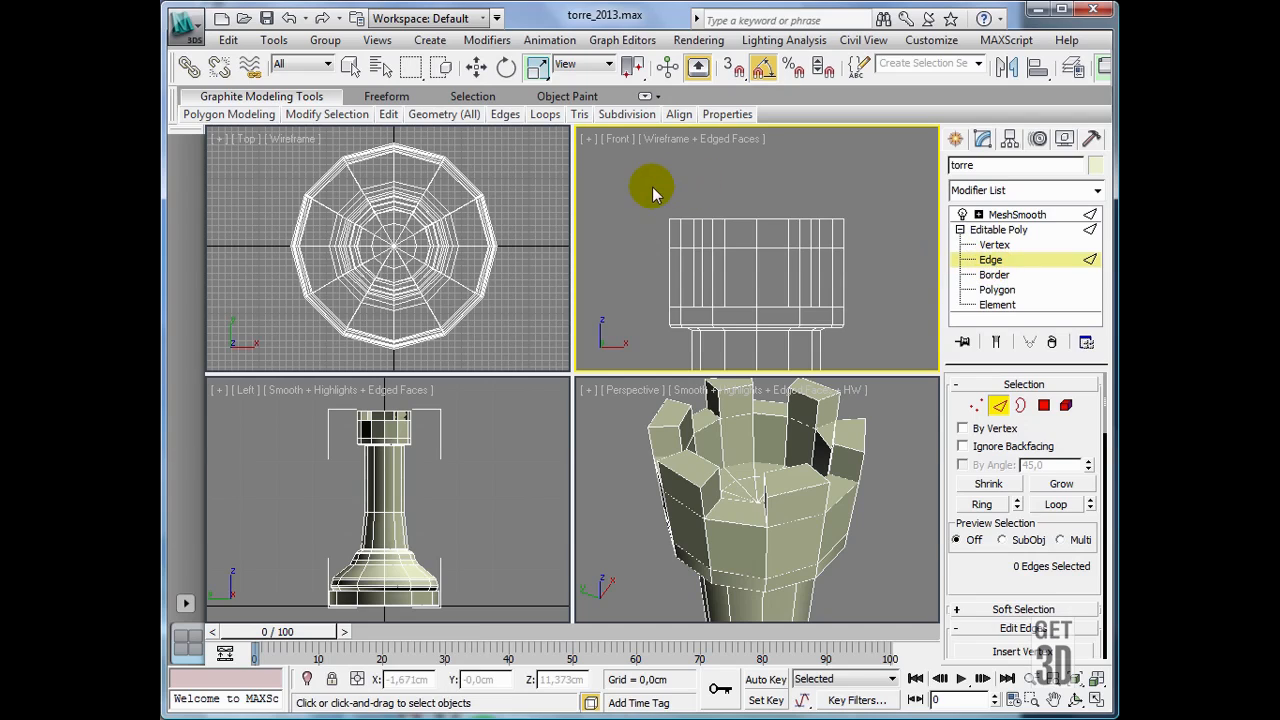
click(441, 67)
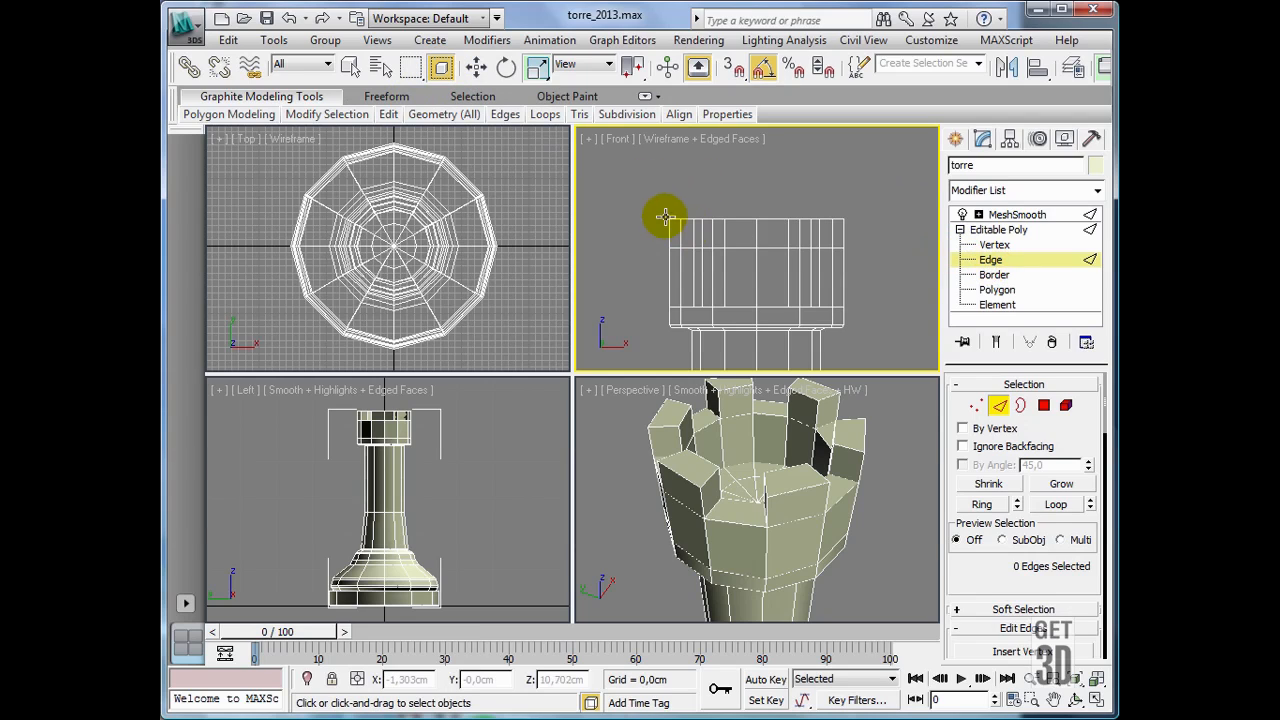
drag(649, 199, 860, 256)
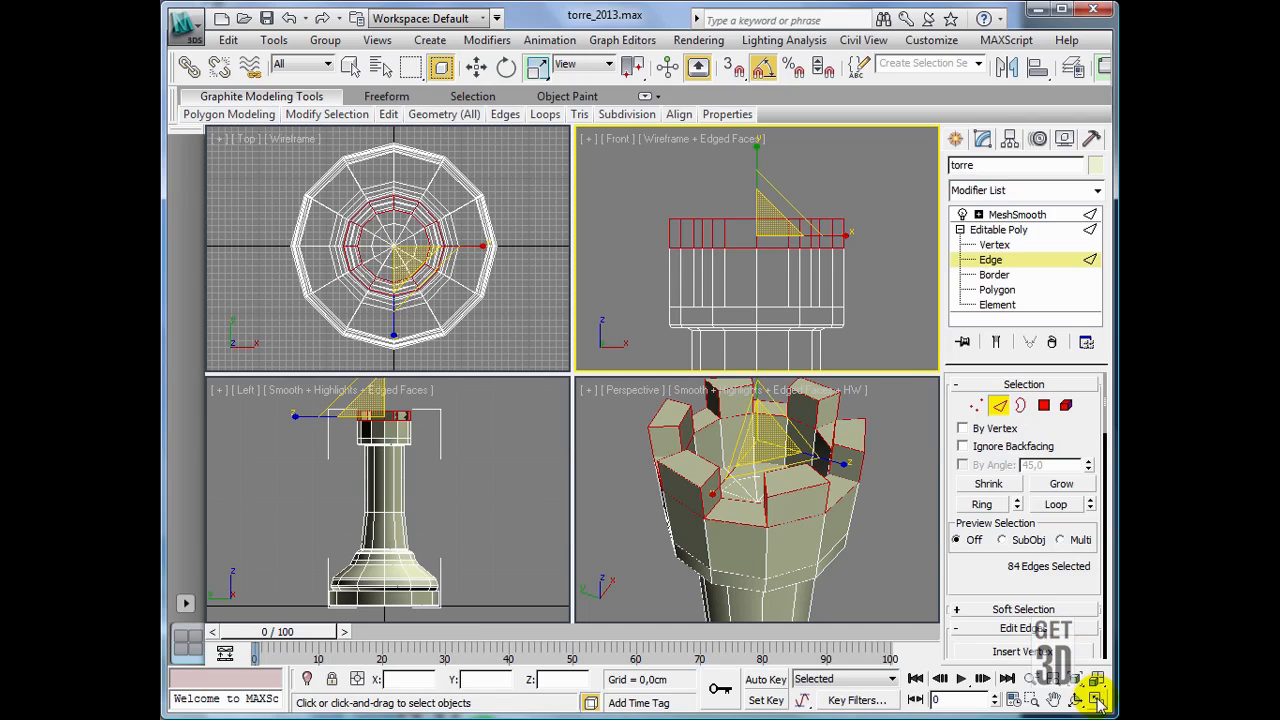
- Remove the outer base edges of two neighbouring battlement blocks from the edge selection in the maximized Perspective view
right_click(876, 567)
click(1097, 700)
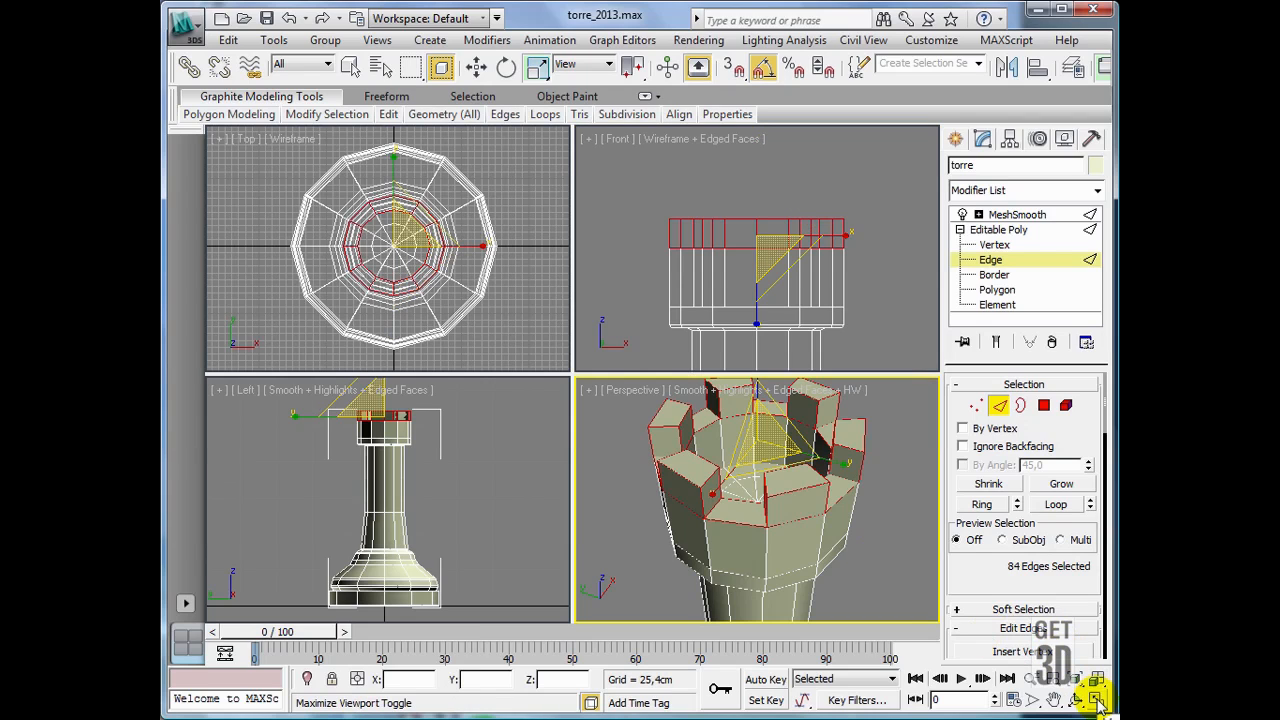
click(1097, 700)
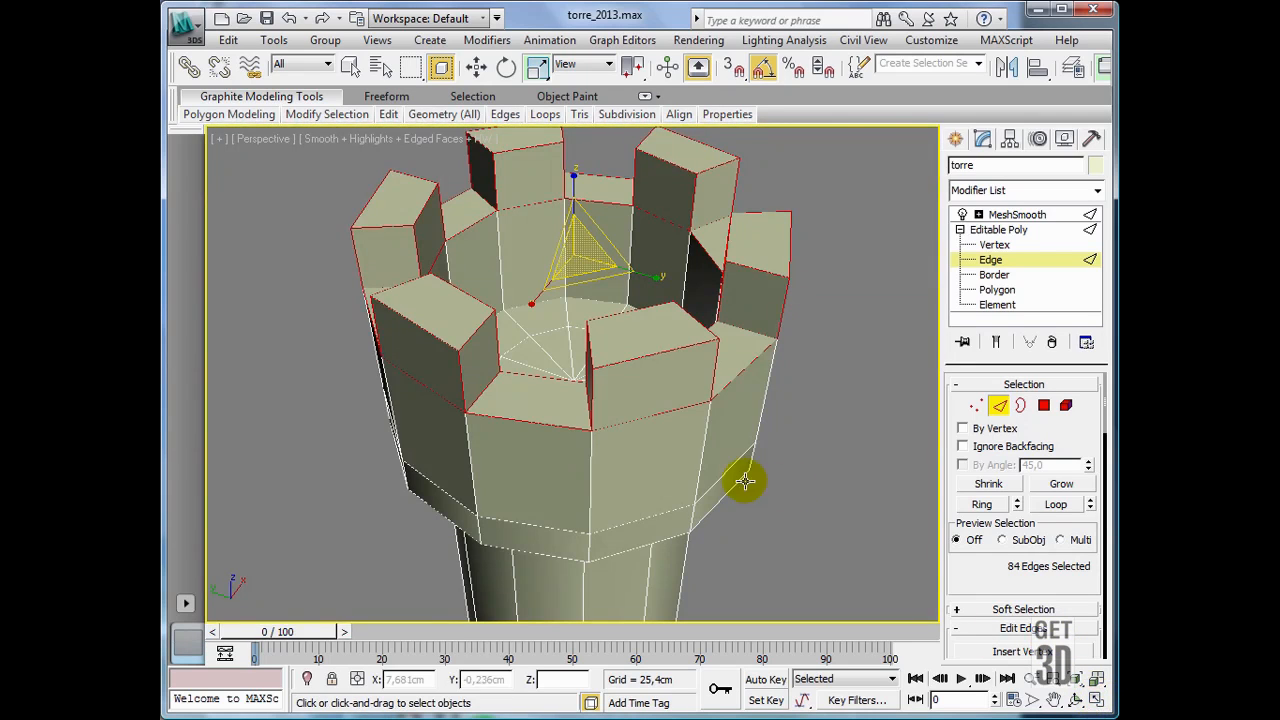
click(350, 66)
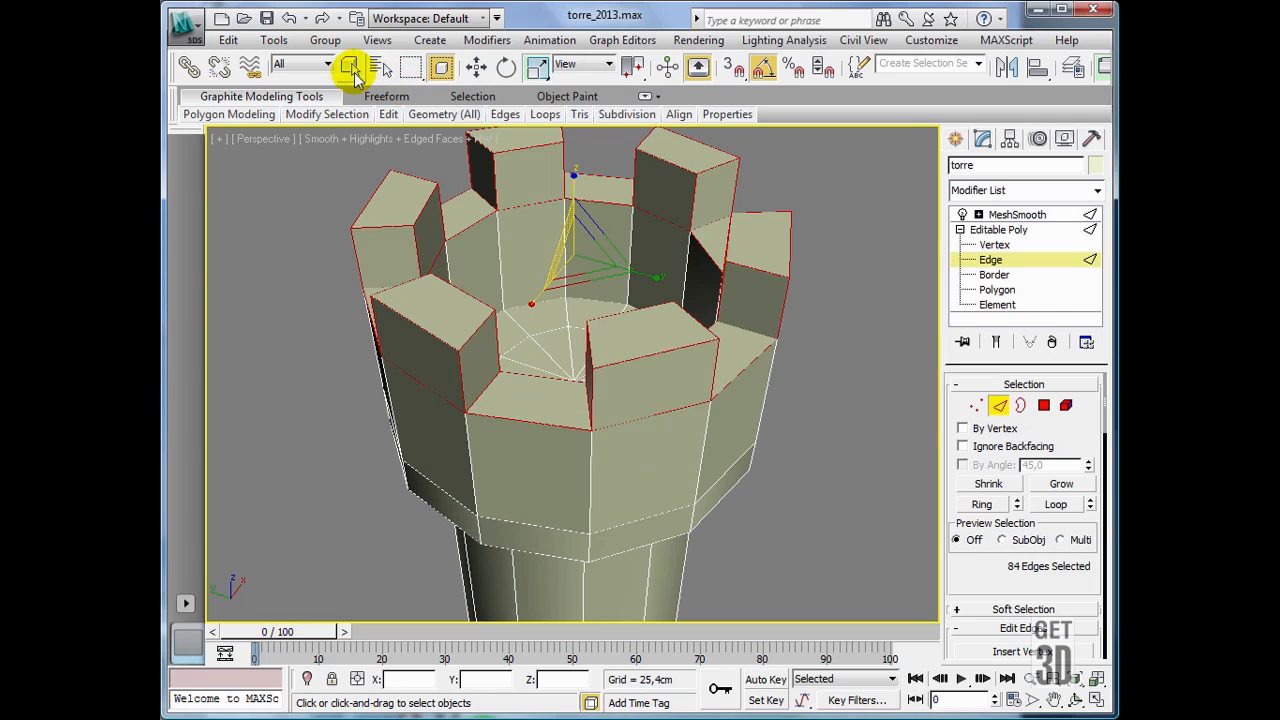
click(658, 417)
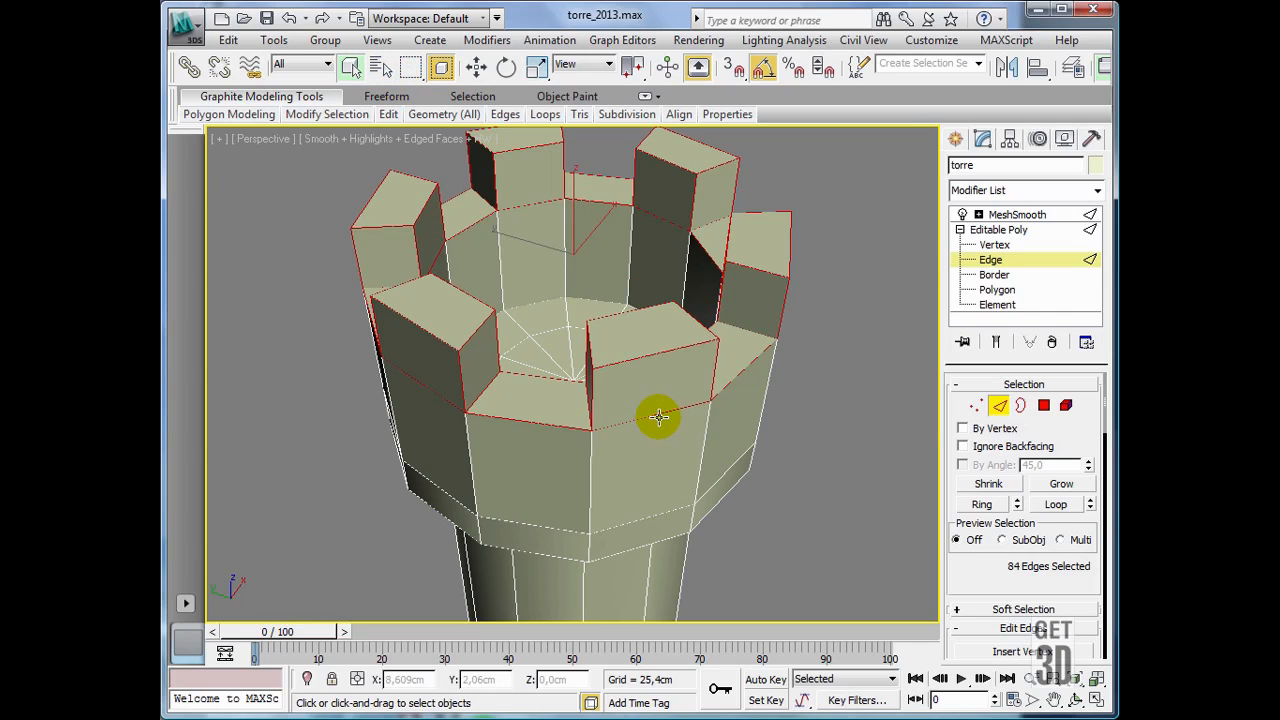
alt+click(655, 414)
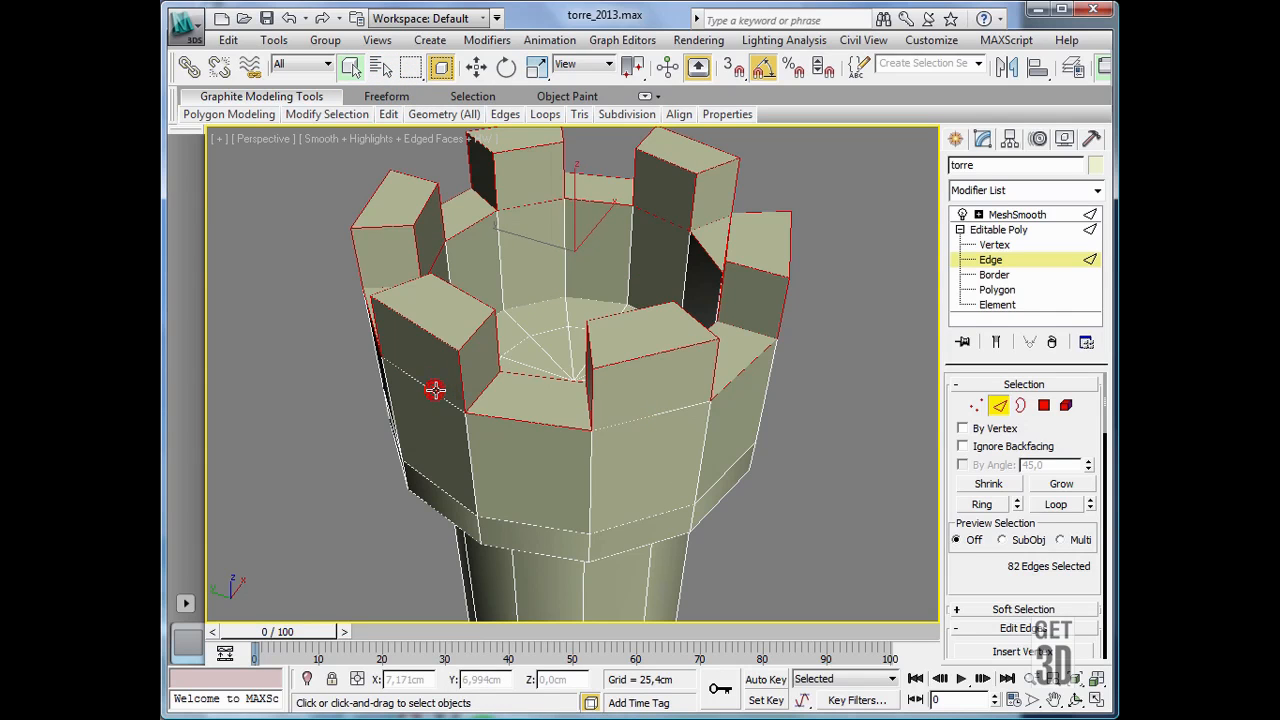
alt+middle_drag(440, 395, 698, 404)
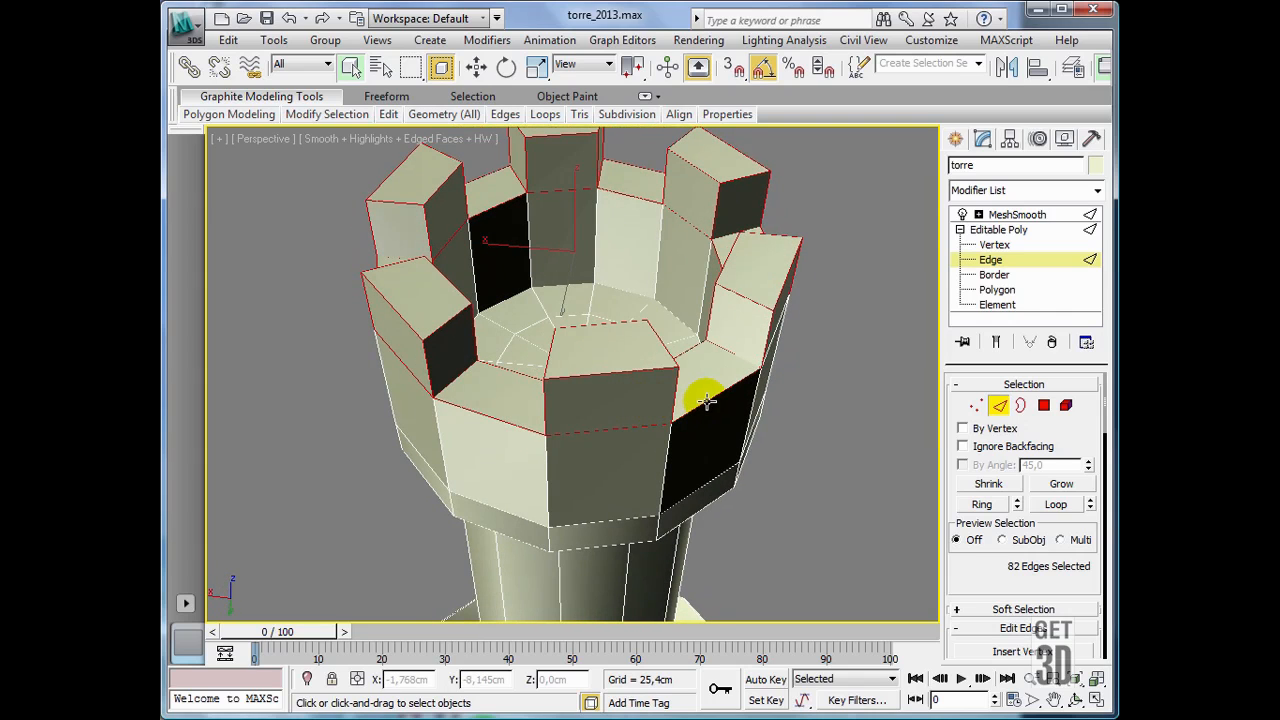
alt+click(706, 400)
alt+click(503, 420)
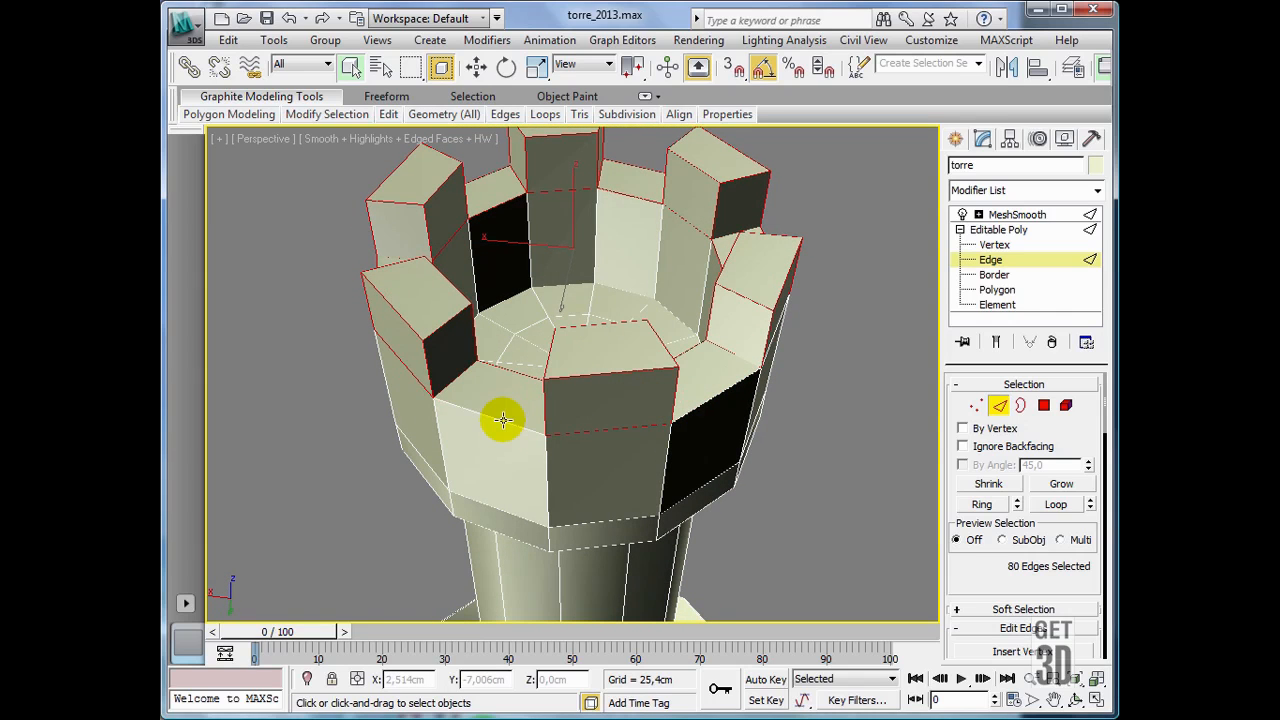
click(503, 420)
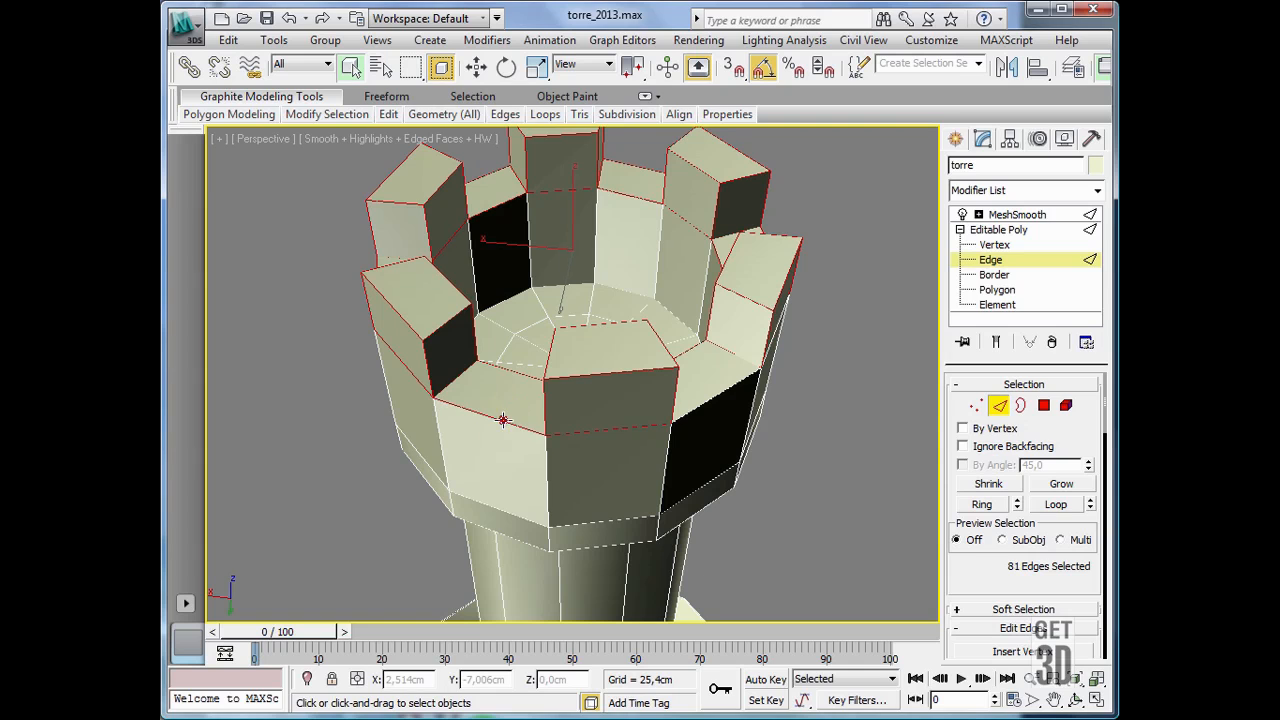
ctrl+click(710, 398)
- Remove the remaining outer and inner base edges of all battlement blocks from the edge selection, working around the rook's head
alt+middle_drag(601, 455, 694, 388)
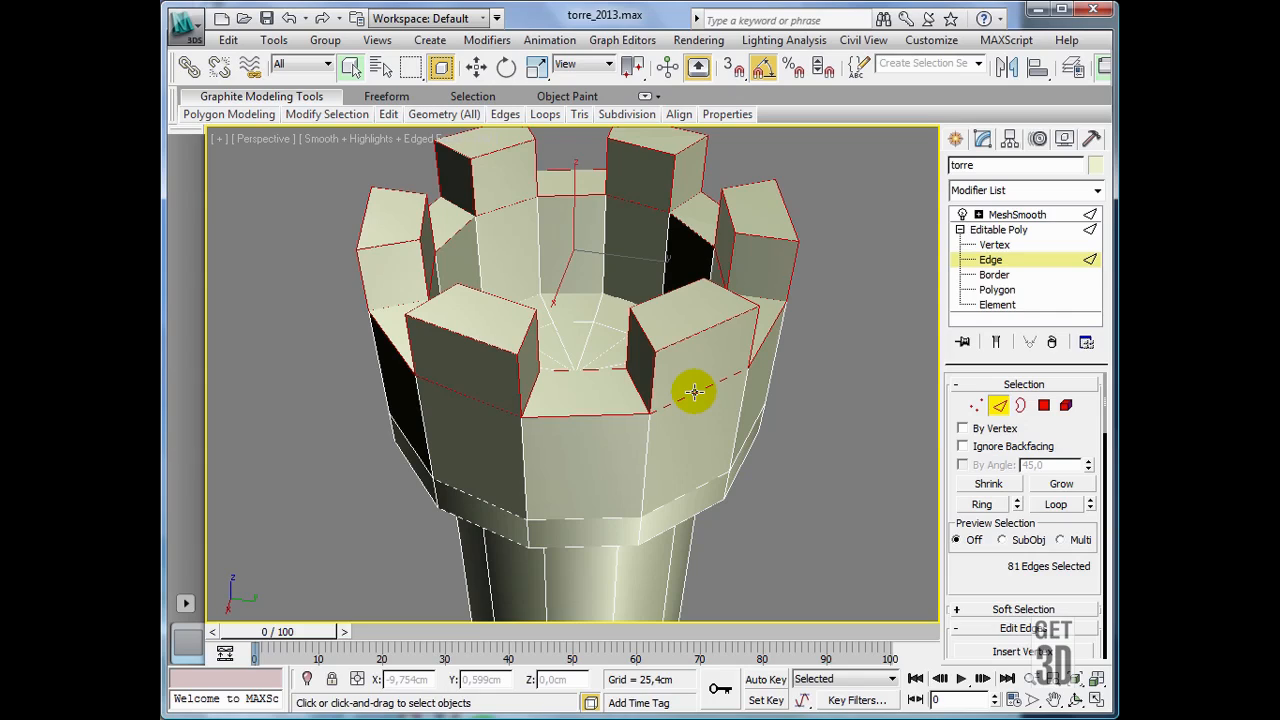
alt+click(694, 391)
alt+click(478, 401)
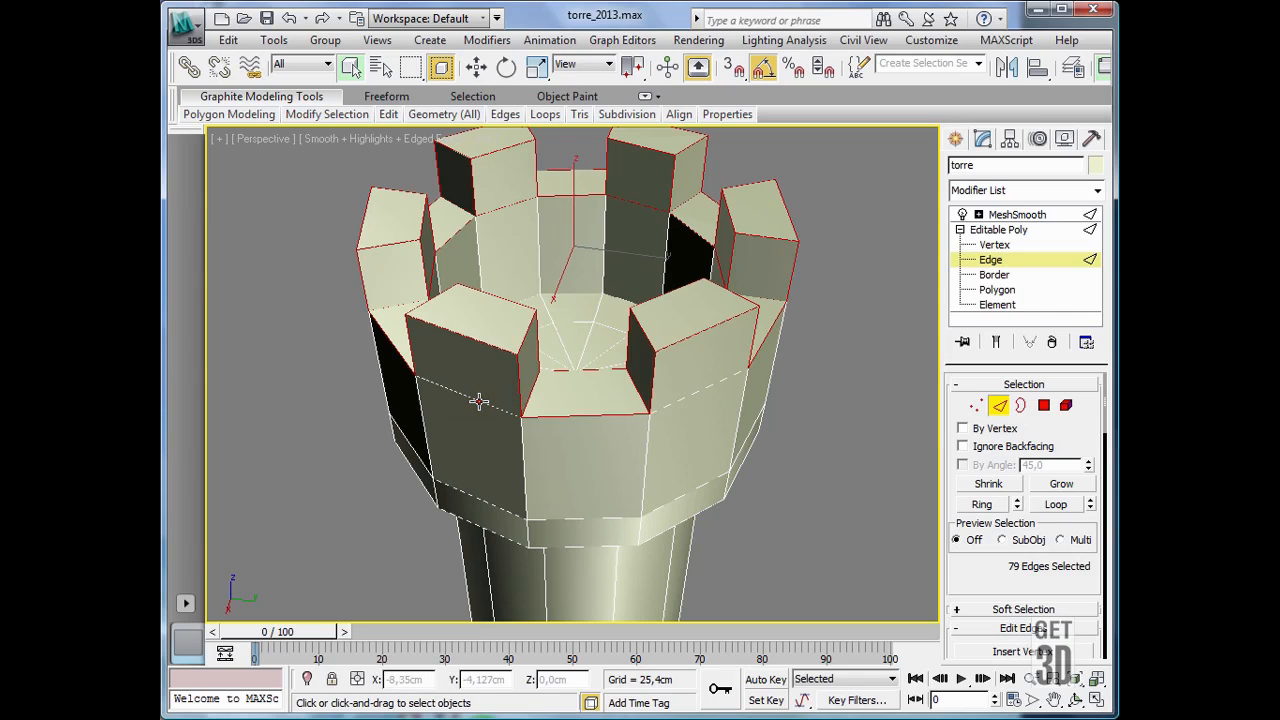
alt+click(500, 207)
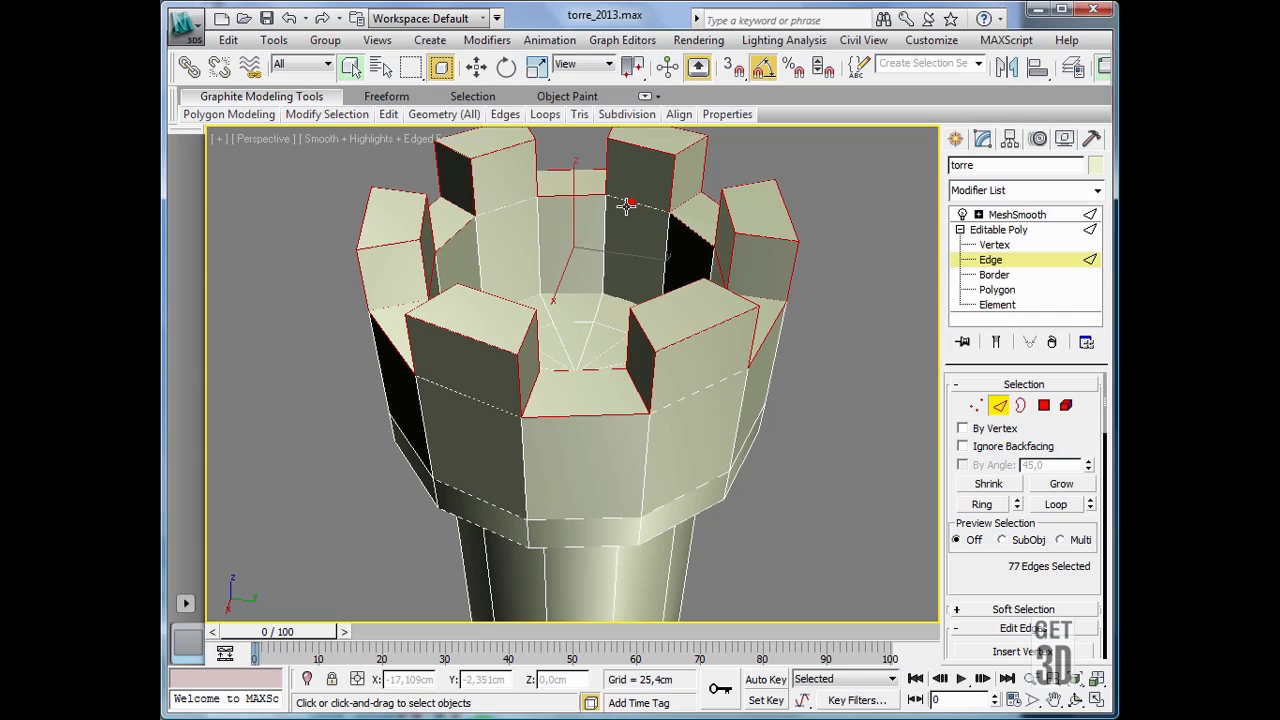
alt+middle_drag(531, 367, 674, 370)
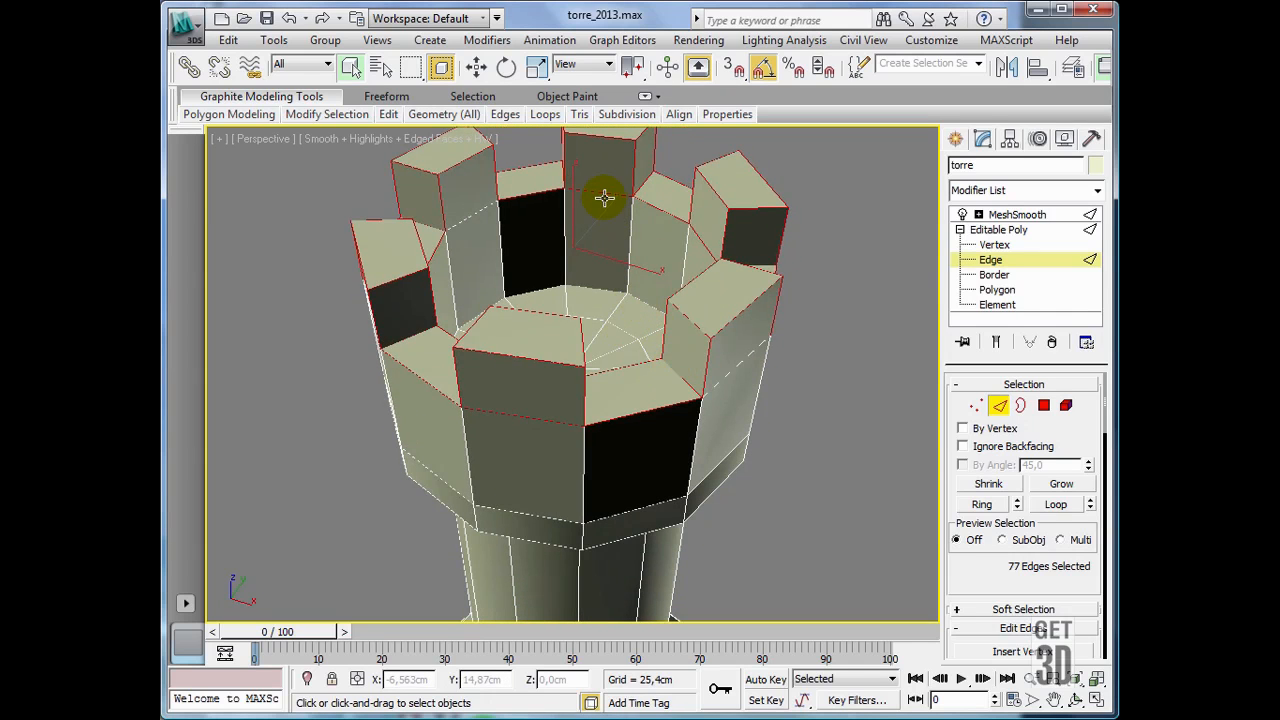
alt+click(691, 243)
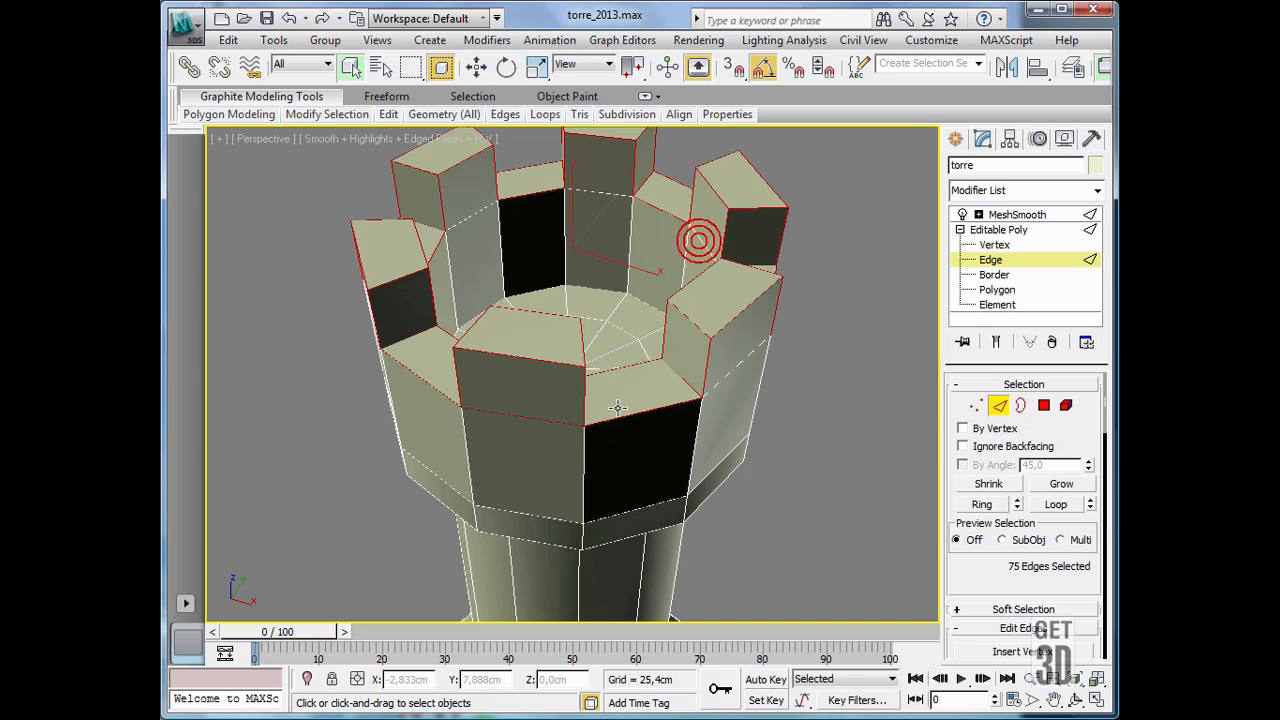
alt+click(535, 415)
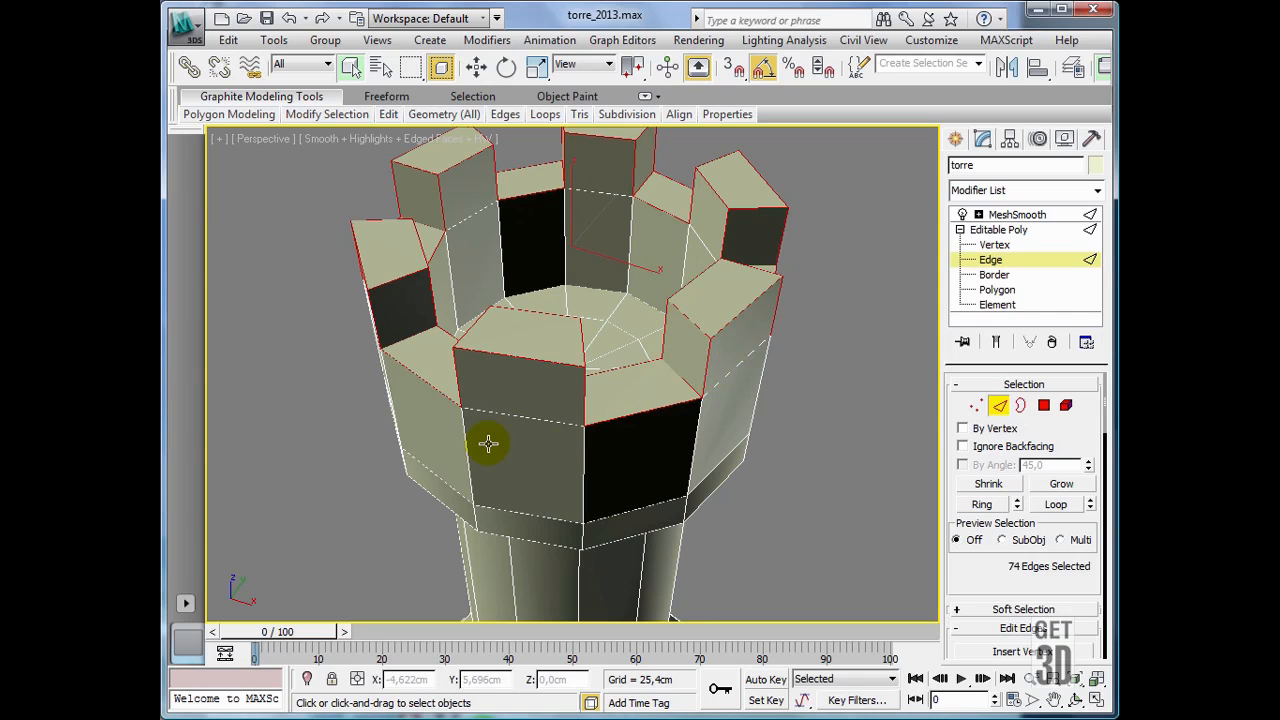
alt+middle_drag(480, 445, 666, 457)
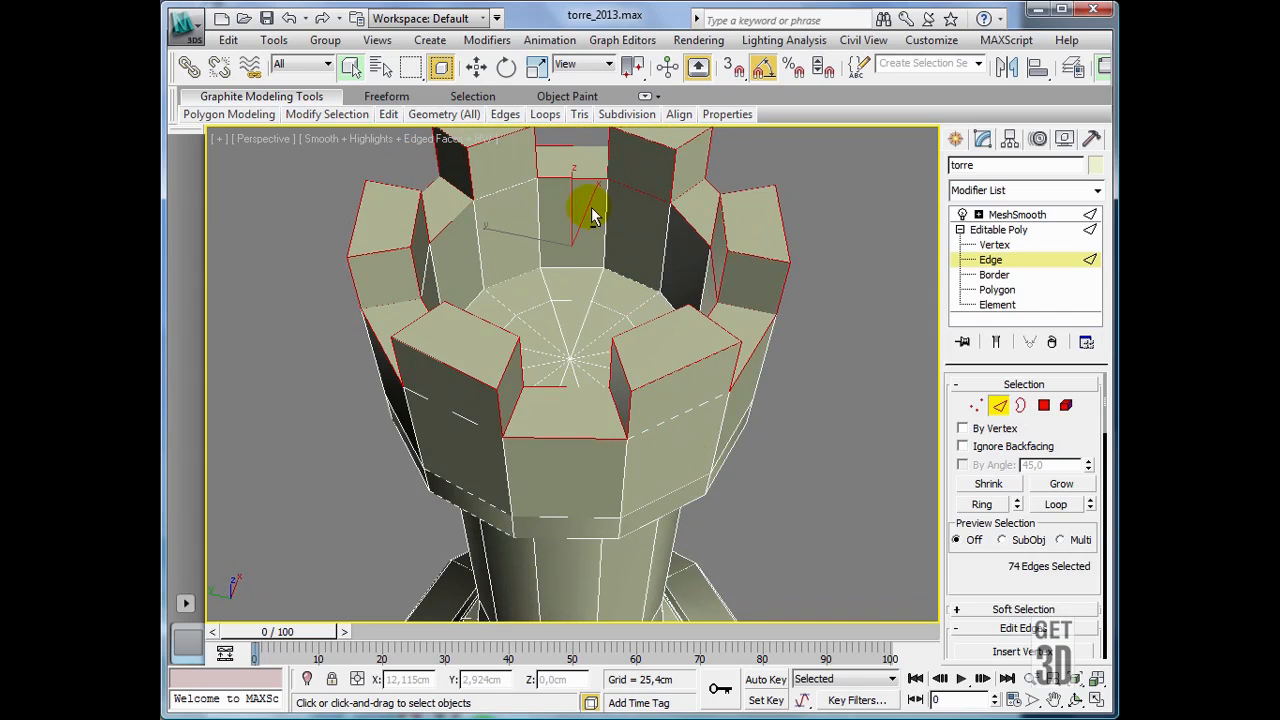
alt+middle_drag(537, 431, 638, 440)
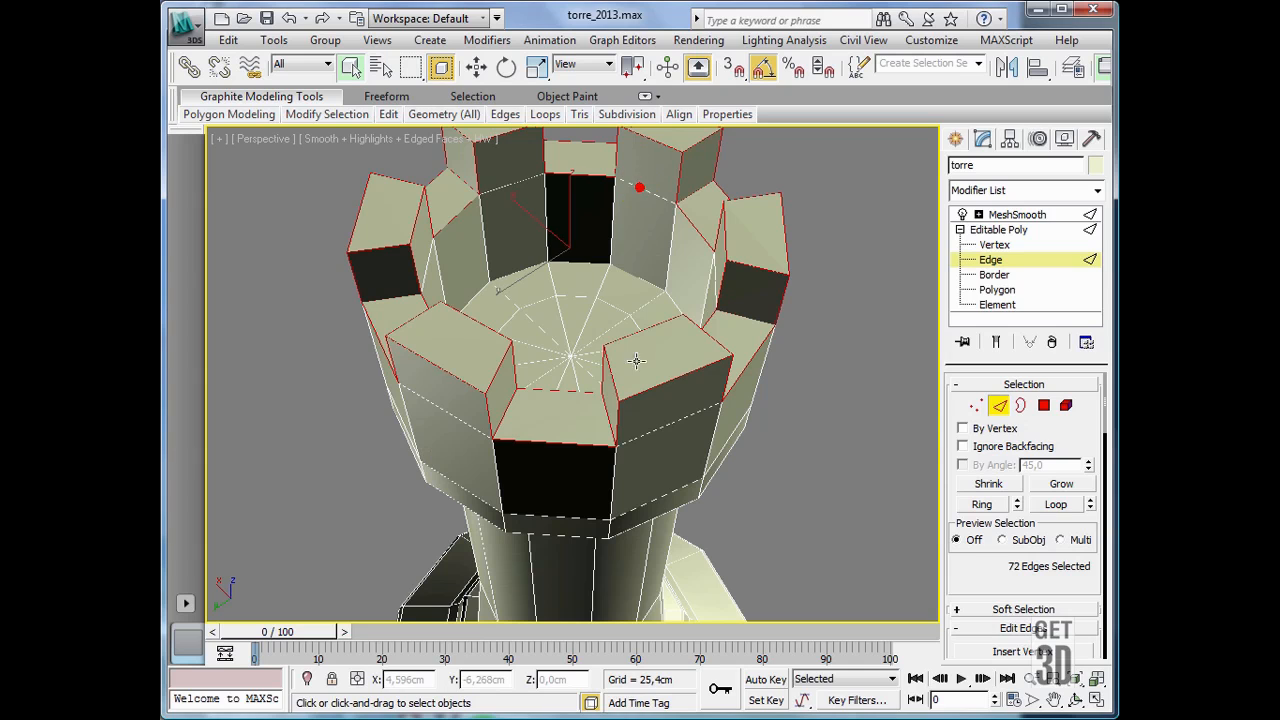
alt+middle_drag(547, 461, 321, 458)
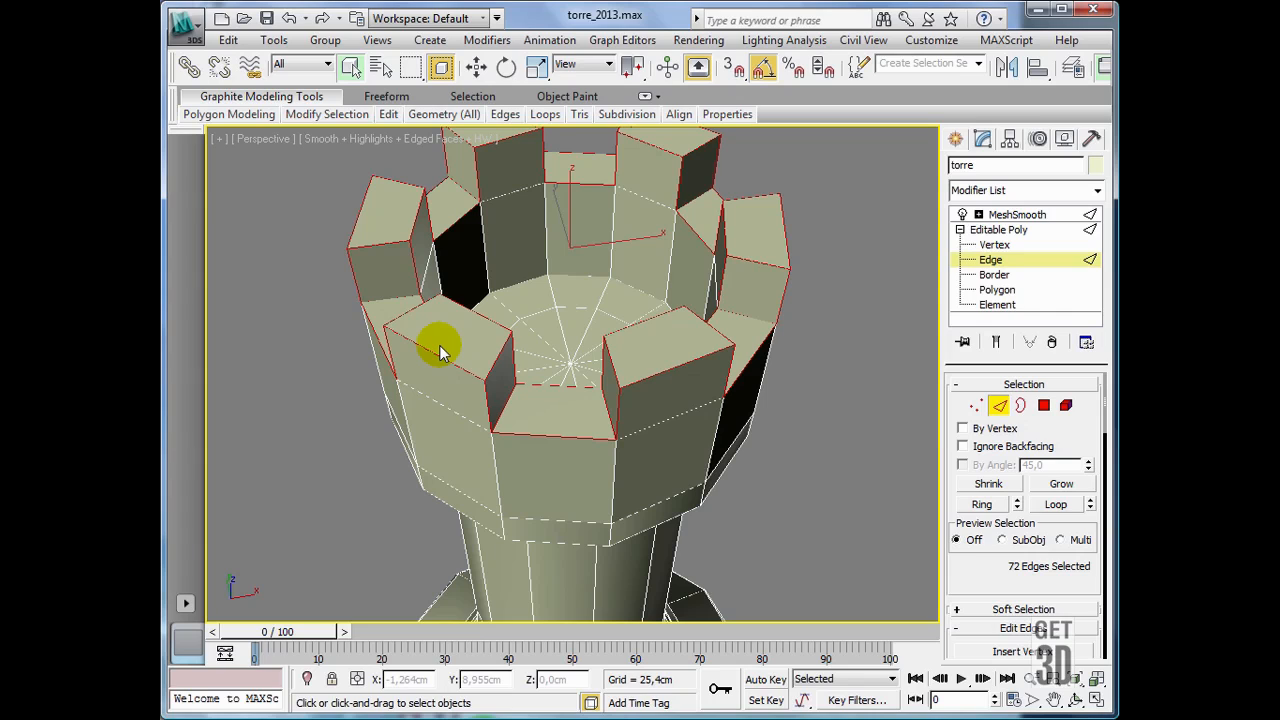
- Show the smoothed end result and set a 0,025 cm chamfer with 1 segment on the selected battlement edges
click(997, 343)
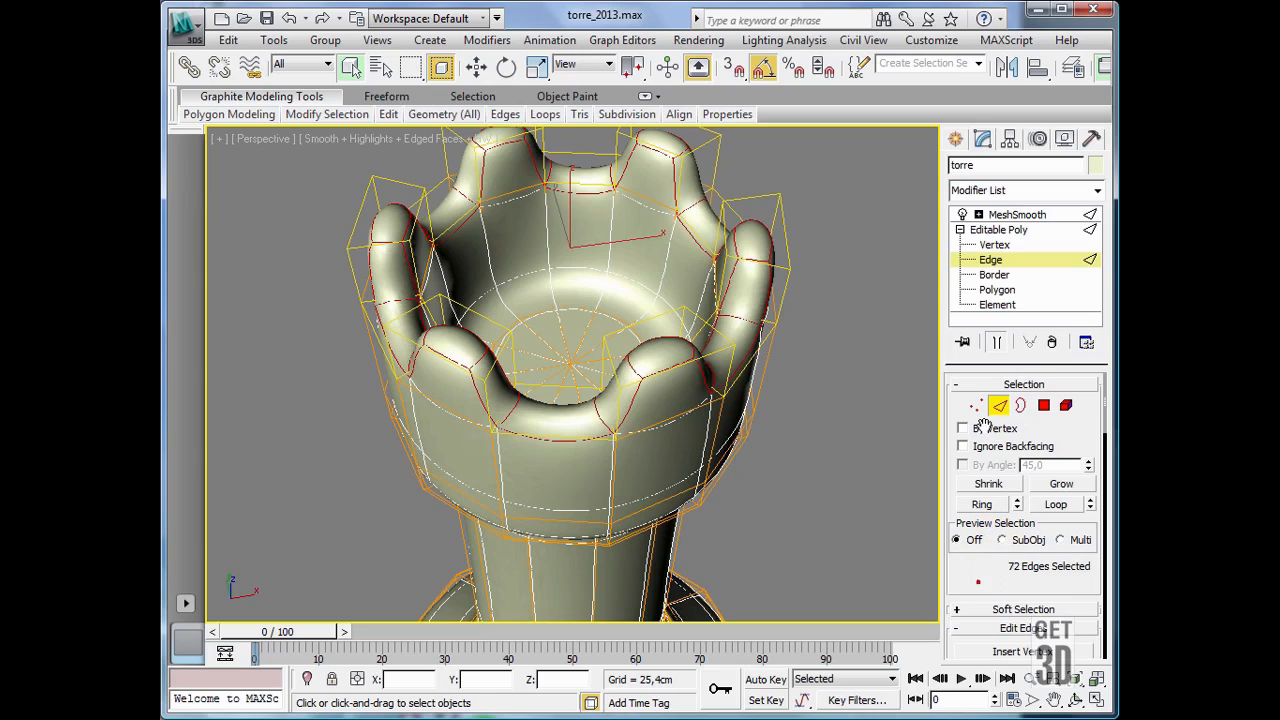
scroll(984, 425, down, 5)
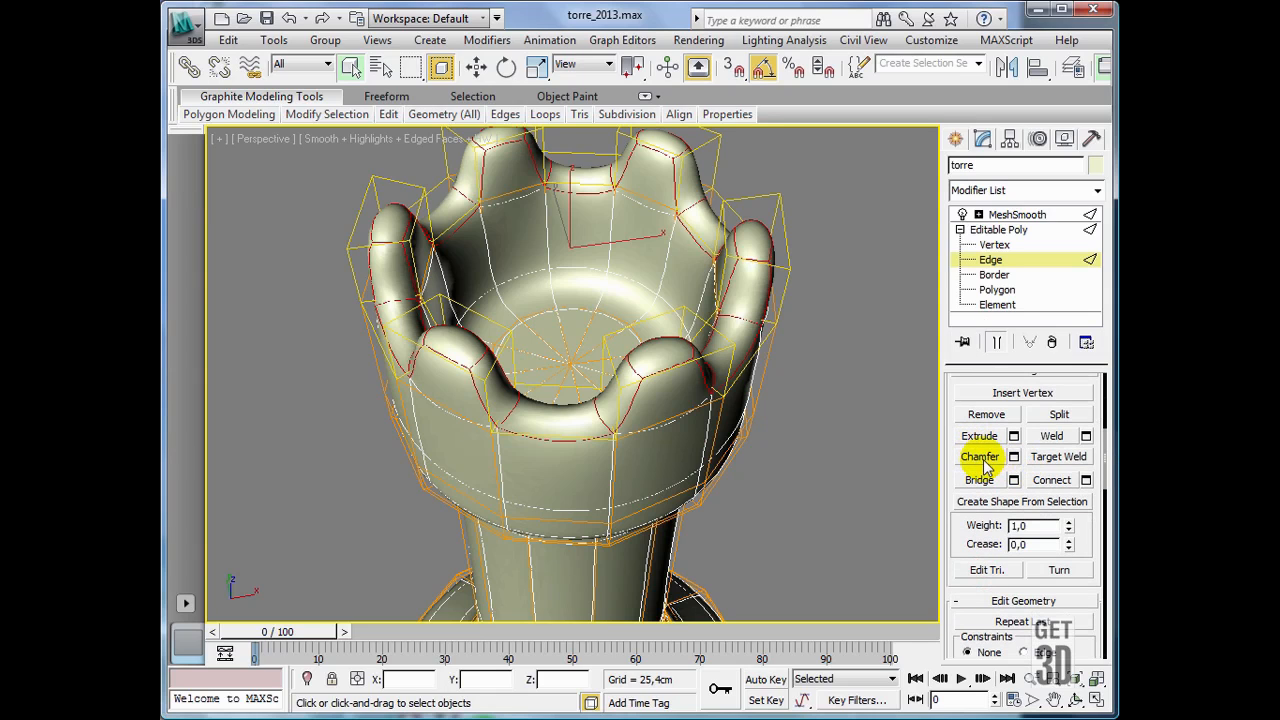
click(1014, 457)
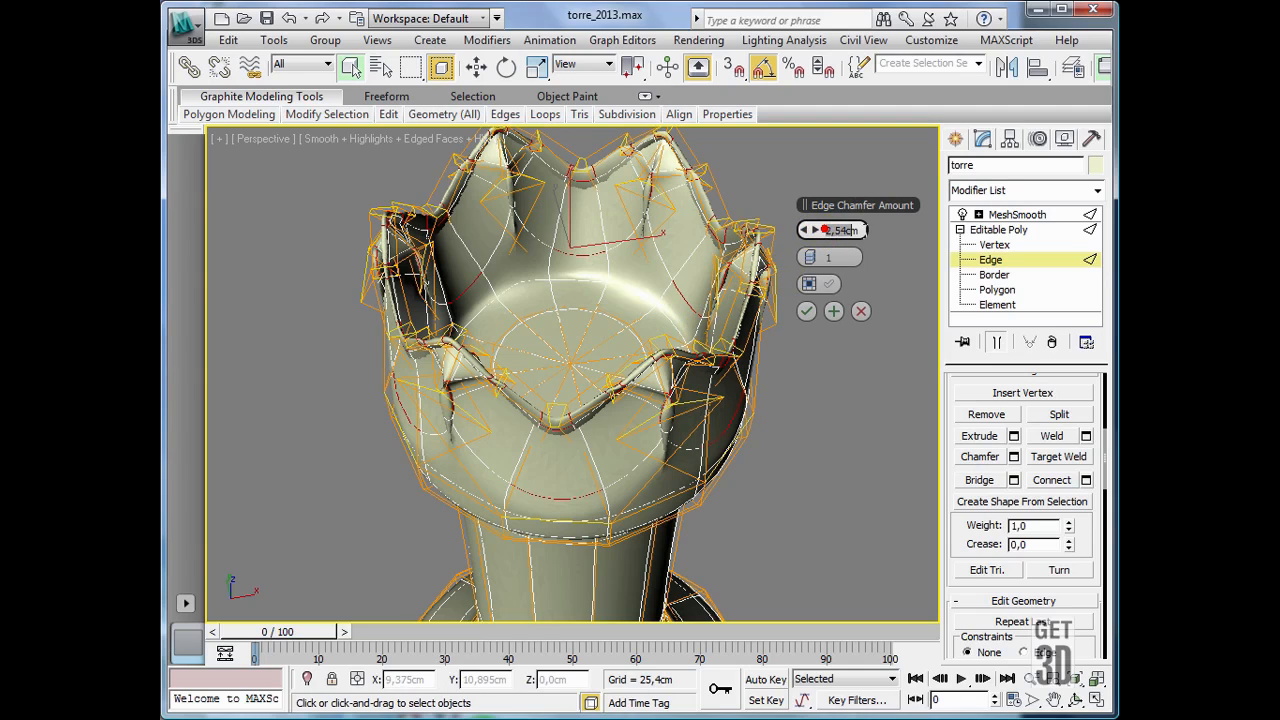
drag(826, 229, 858, 230)
key(Return)
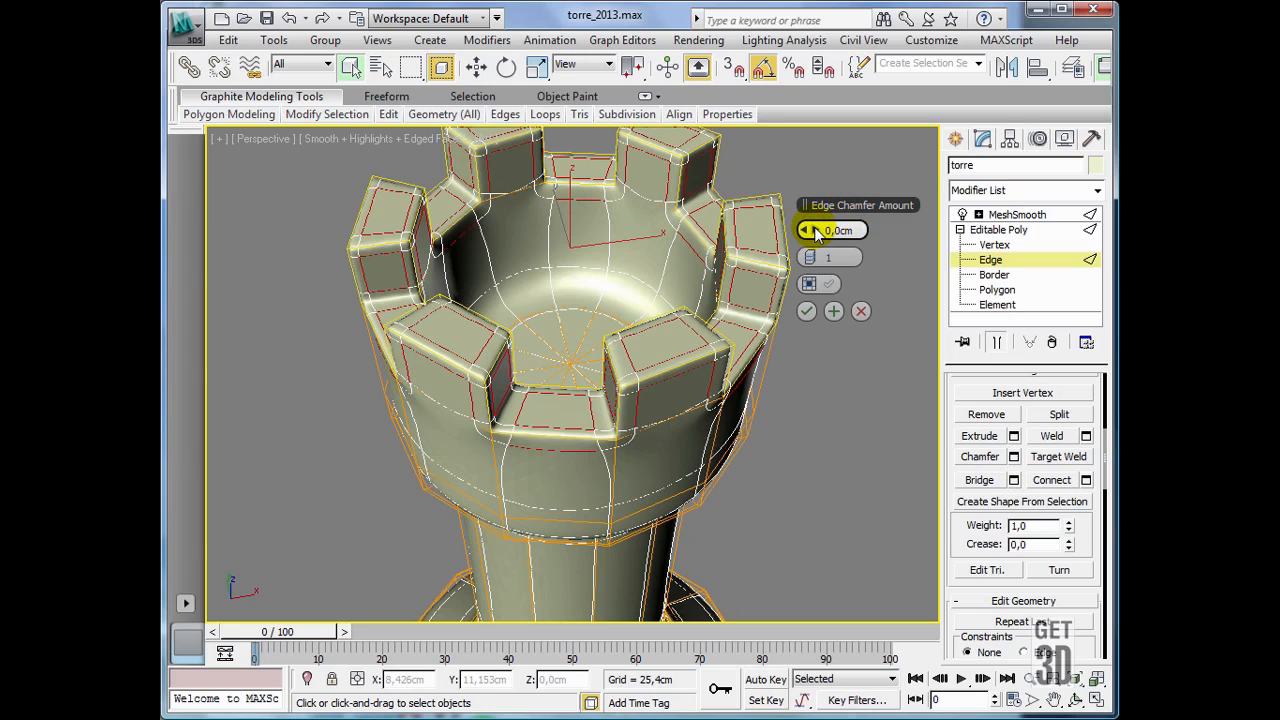
click(817, 232)
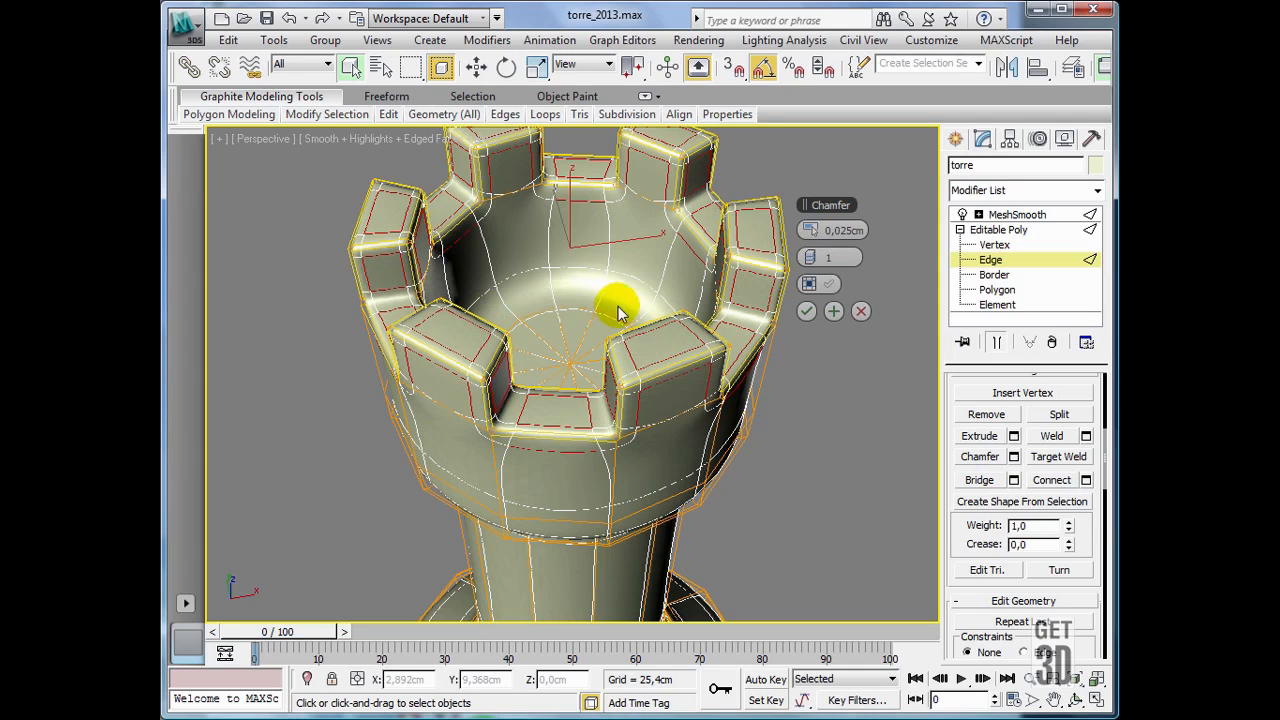
middle_drag(617, 294, 617, 333)
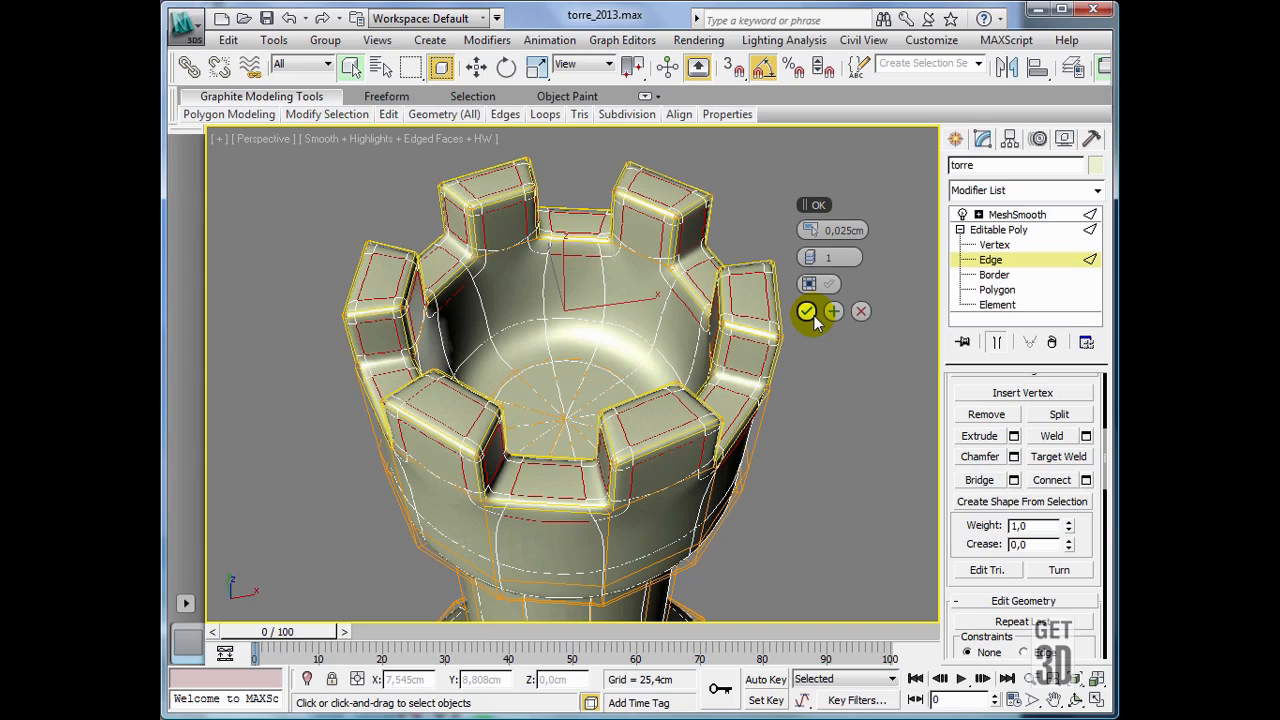
- Render the Perspective view to check the battlements, accept the chamfer and clear the edge selection
key(shift+q)
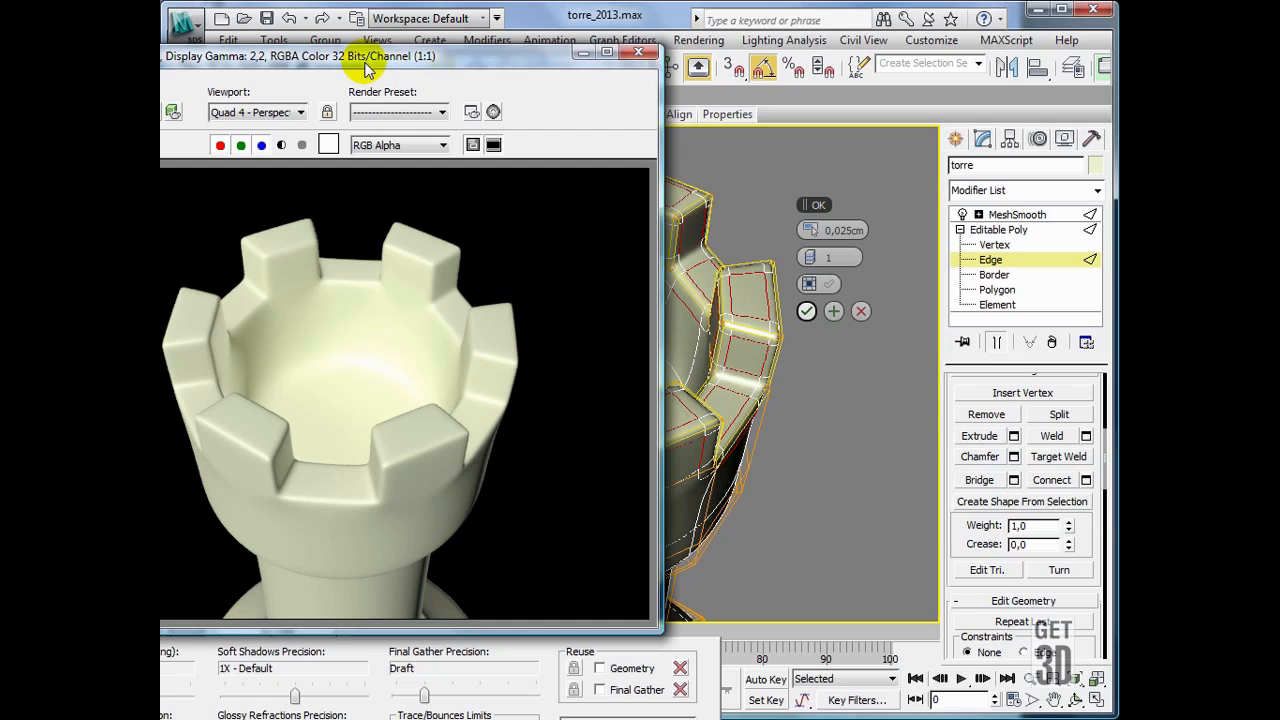
drag(366, 62, 466, 48)
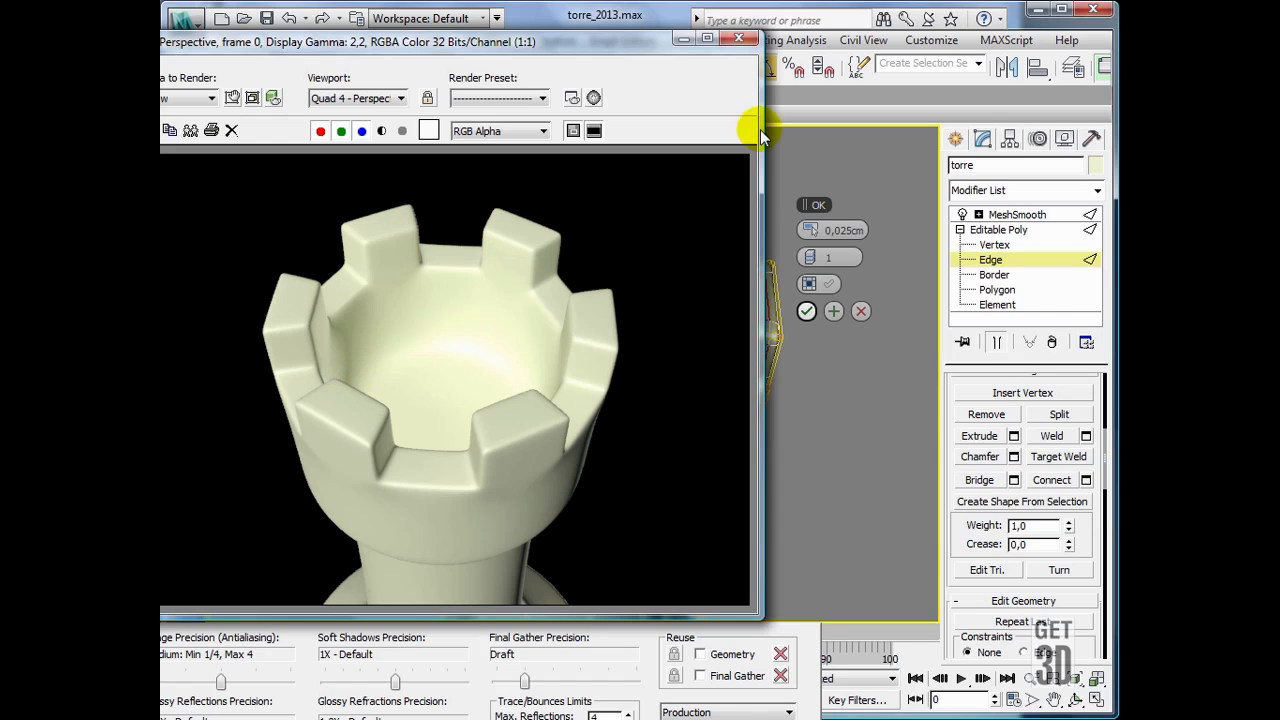
click(739, 38)
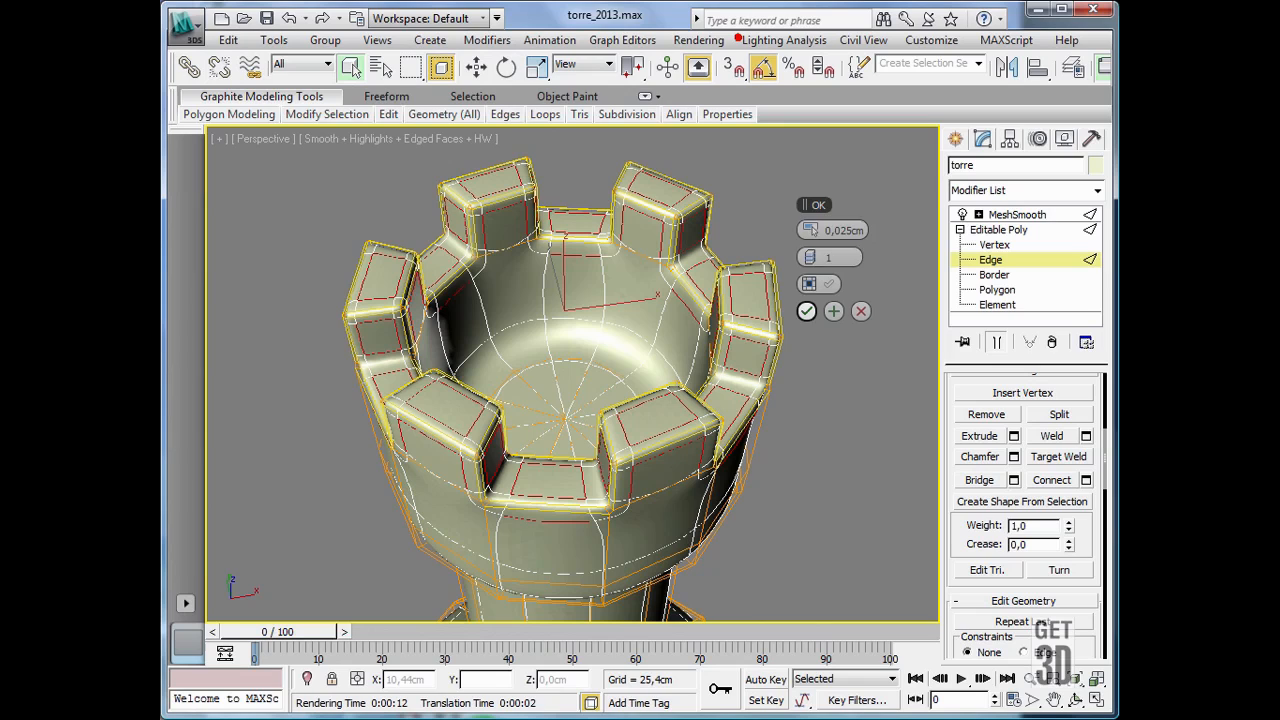
click(807, 312)
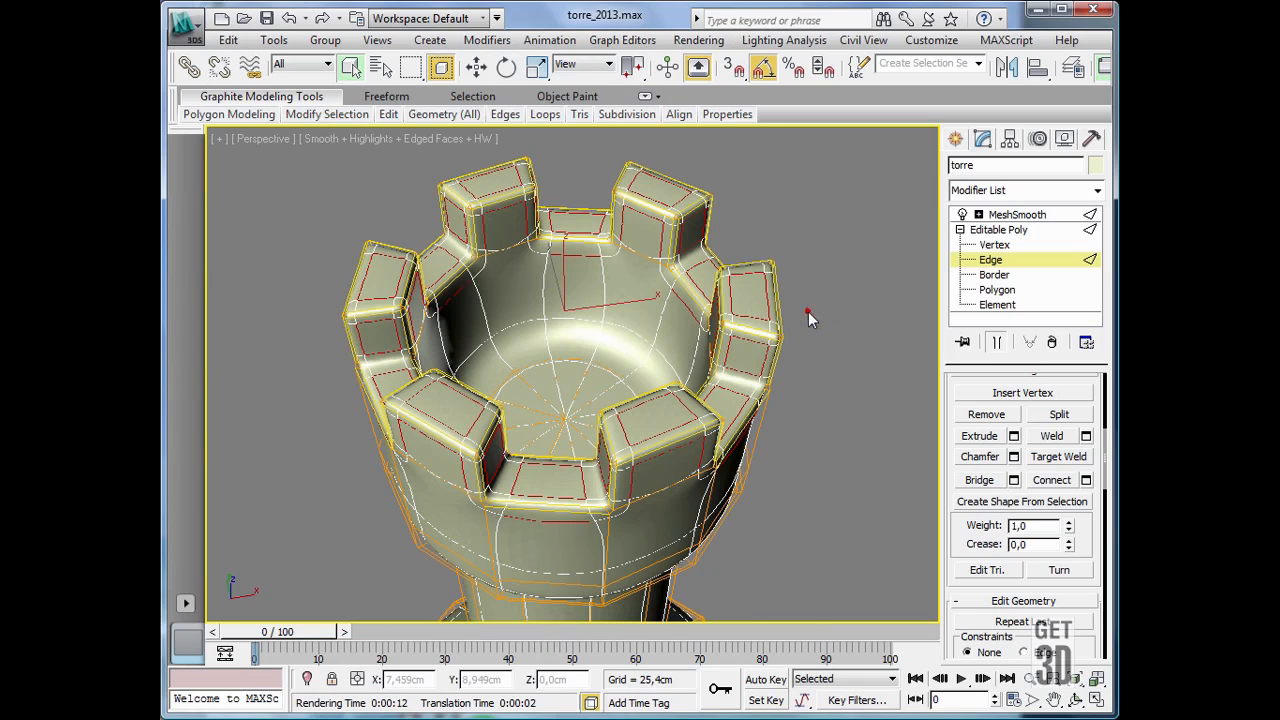
click(837, 357)
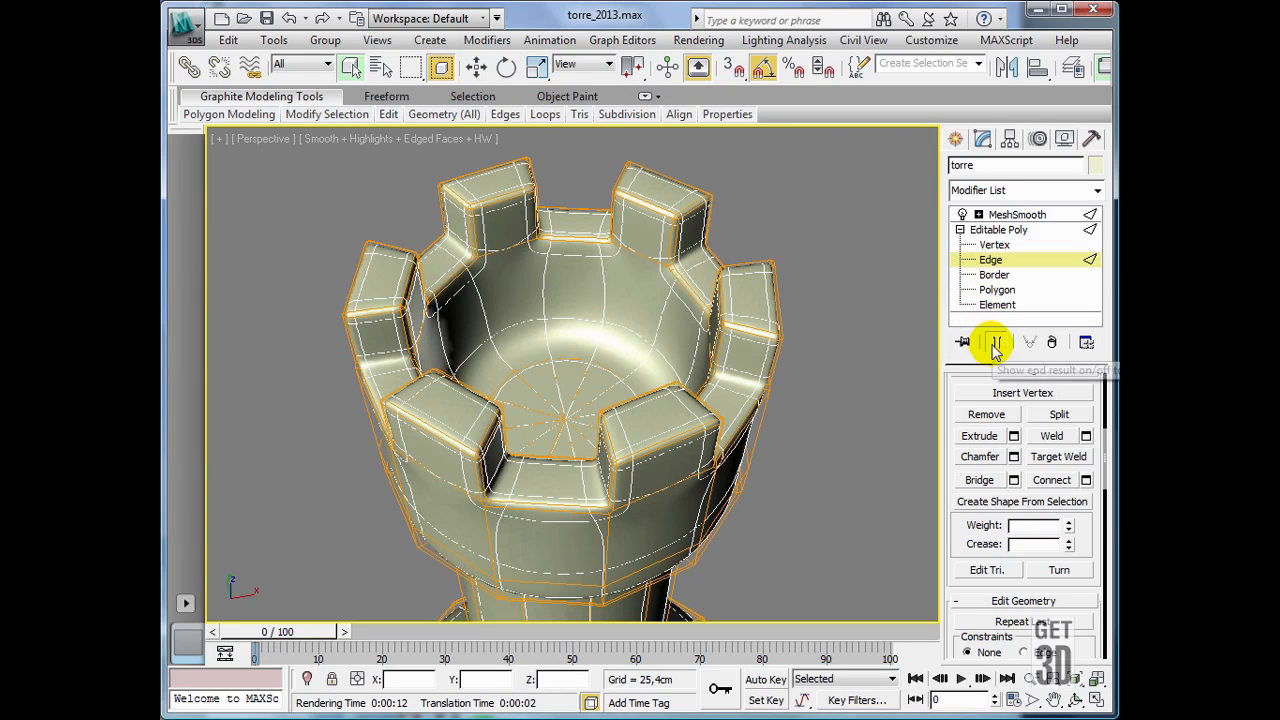
- Compare the chamfered base mesh with its MeshSmooth result and examine the last rendered frame of the rook's head
click(996, 343)
click(831, 330)
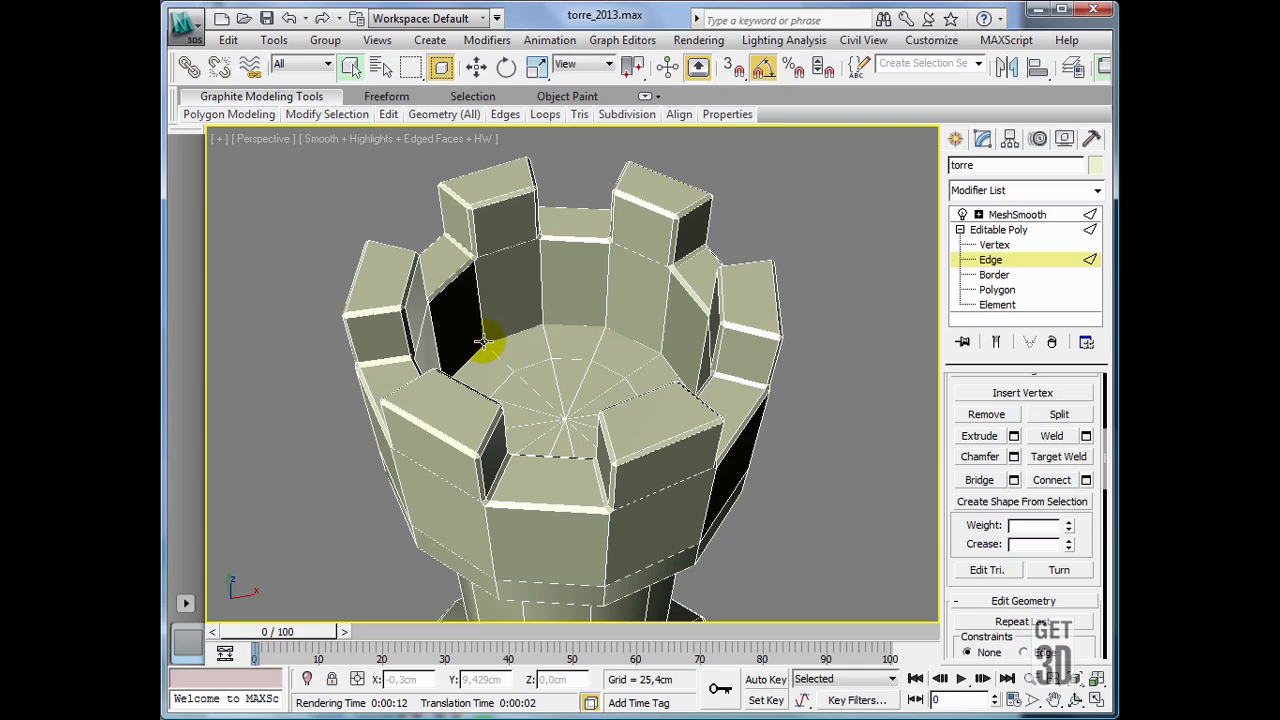
click(999, 343)
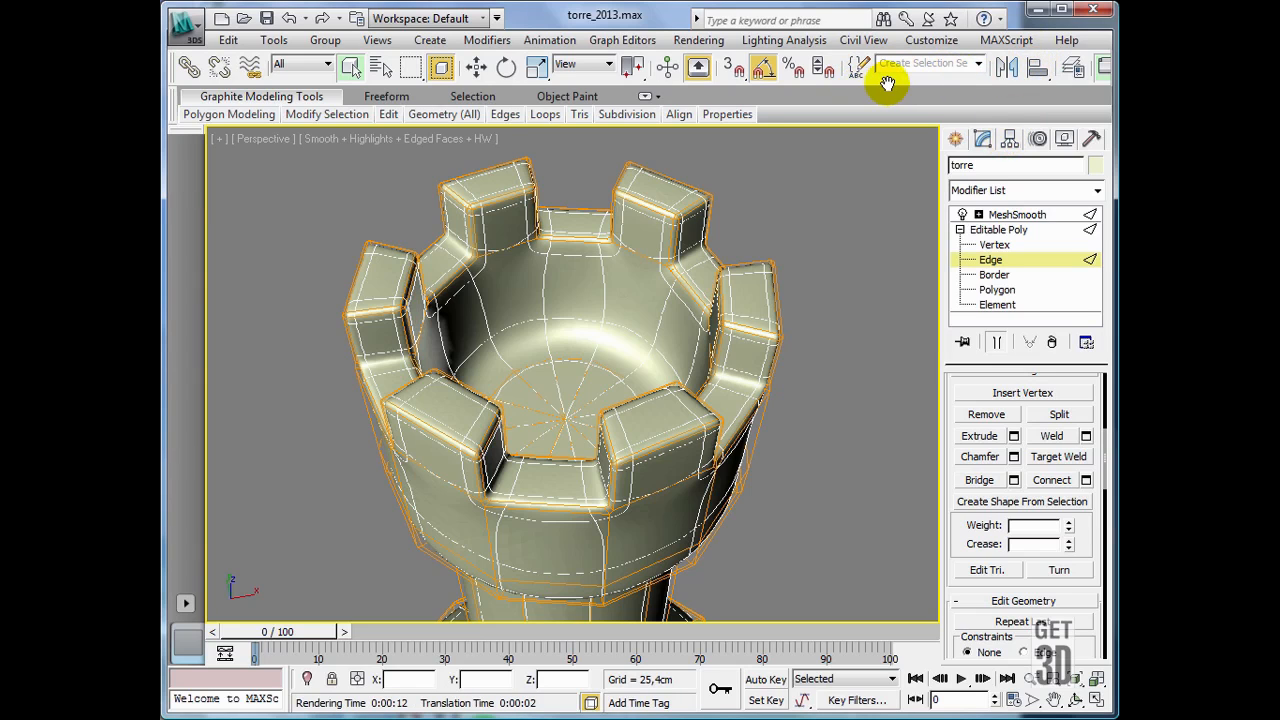
scroll(1090, 68, down, 5)
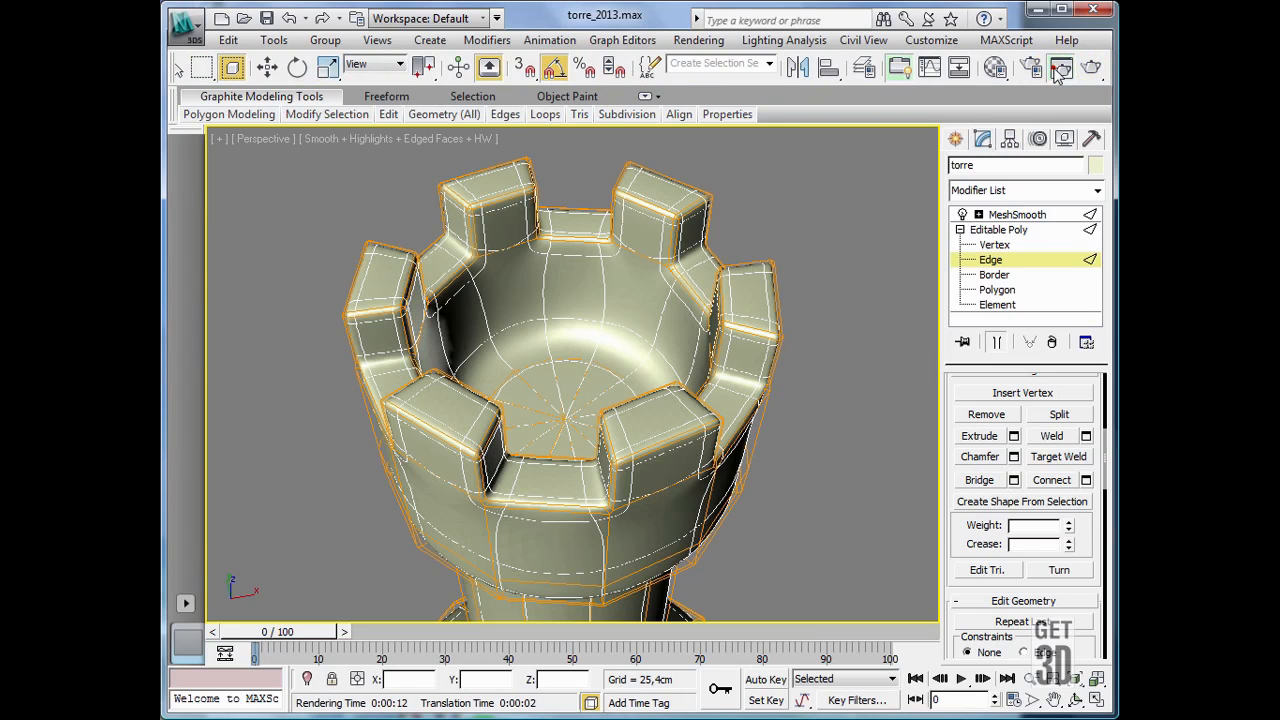
click(1070, 70)
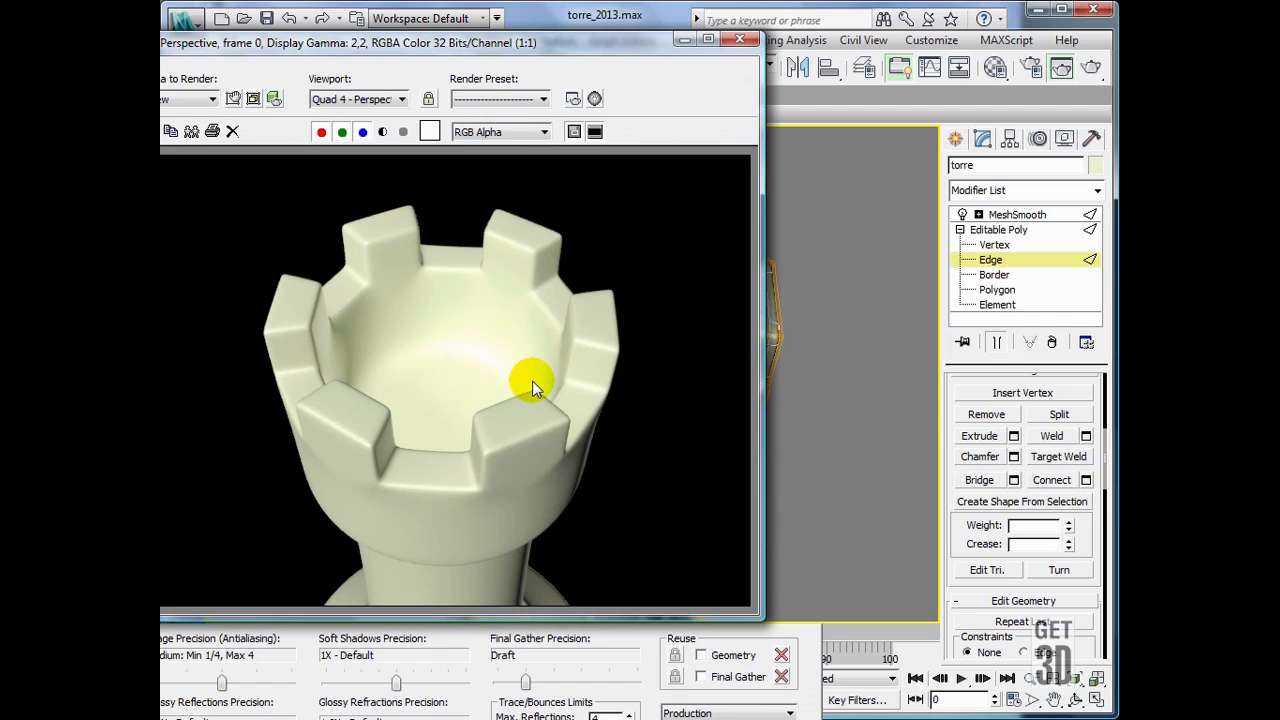
click(742, 40)
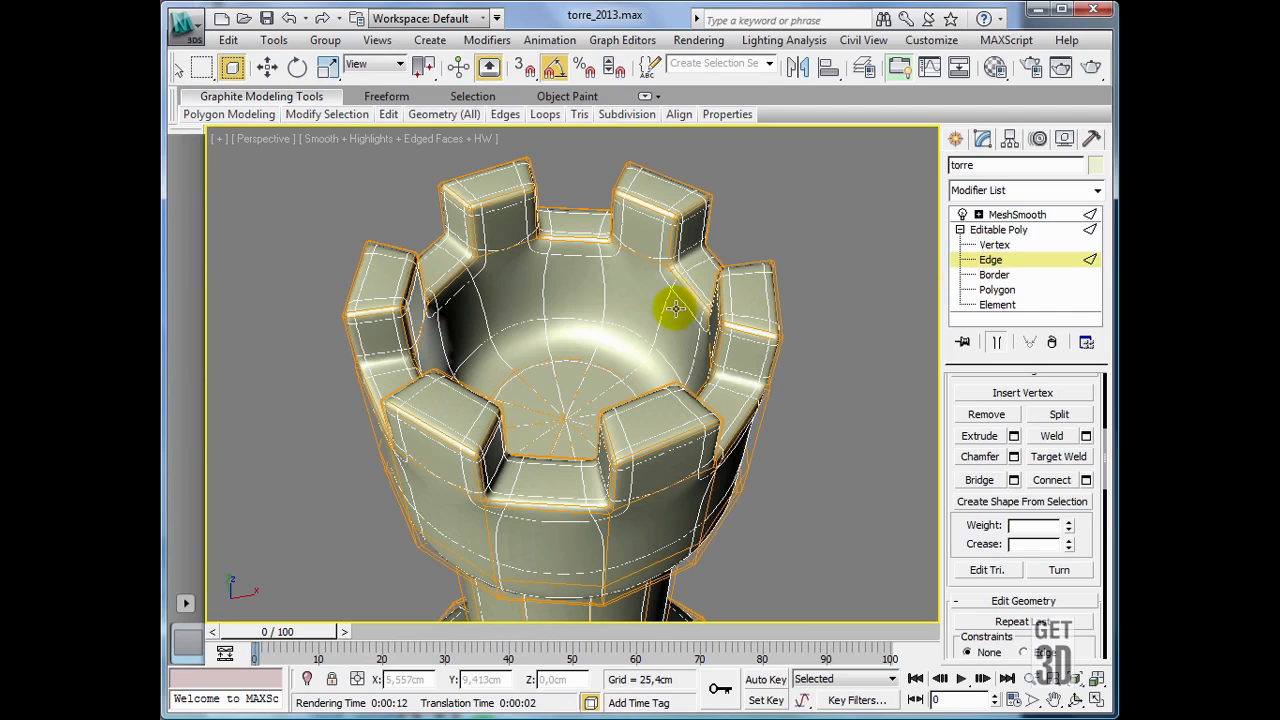
- Select the edge loop around the floor inside the rook's head on the unsmoothed mesh and chamfer it by 0,025 cm
click(996, 342)
click(564, 325)
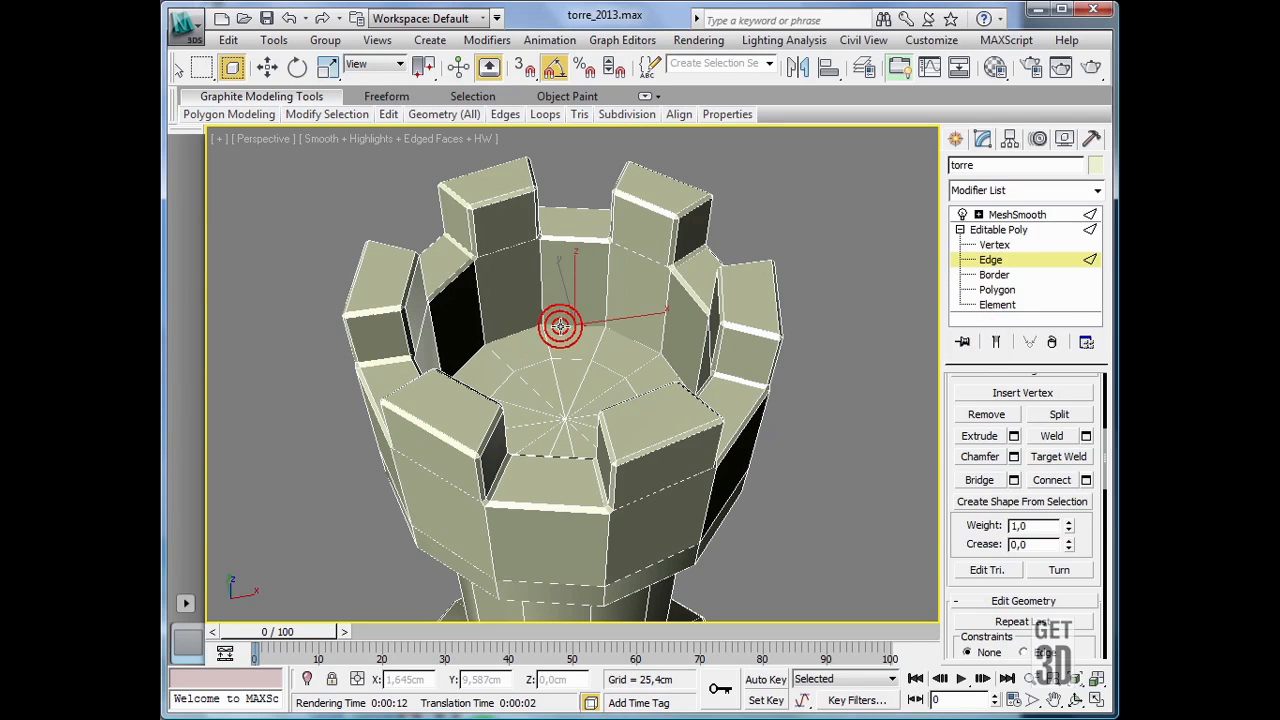
double_click(651, 332)
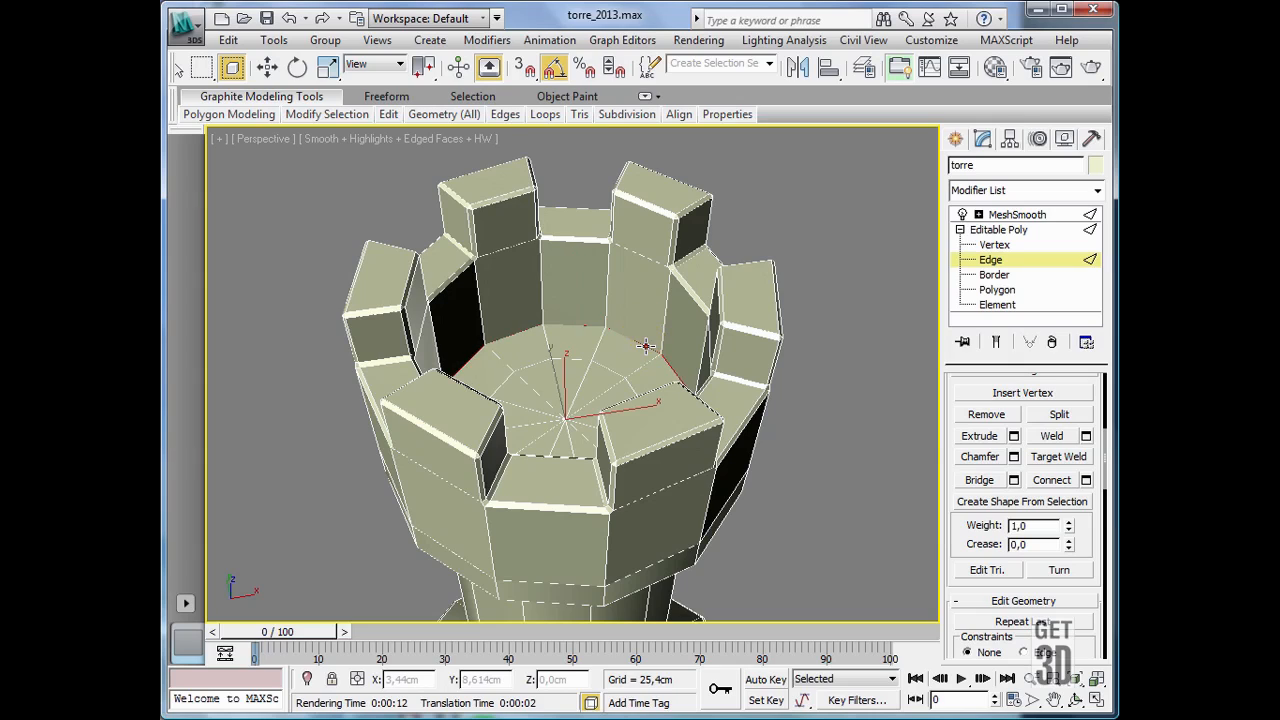
click(1014, 456)
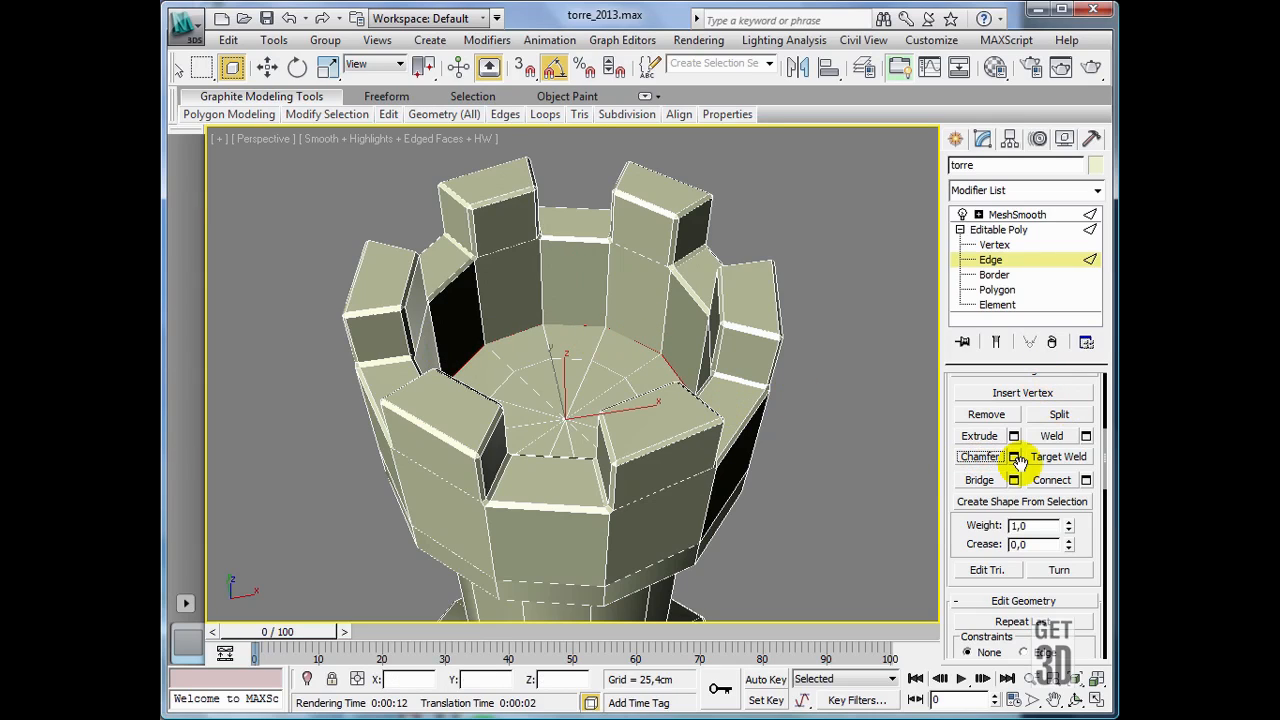
click(1014, 456)
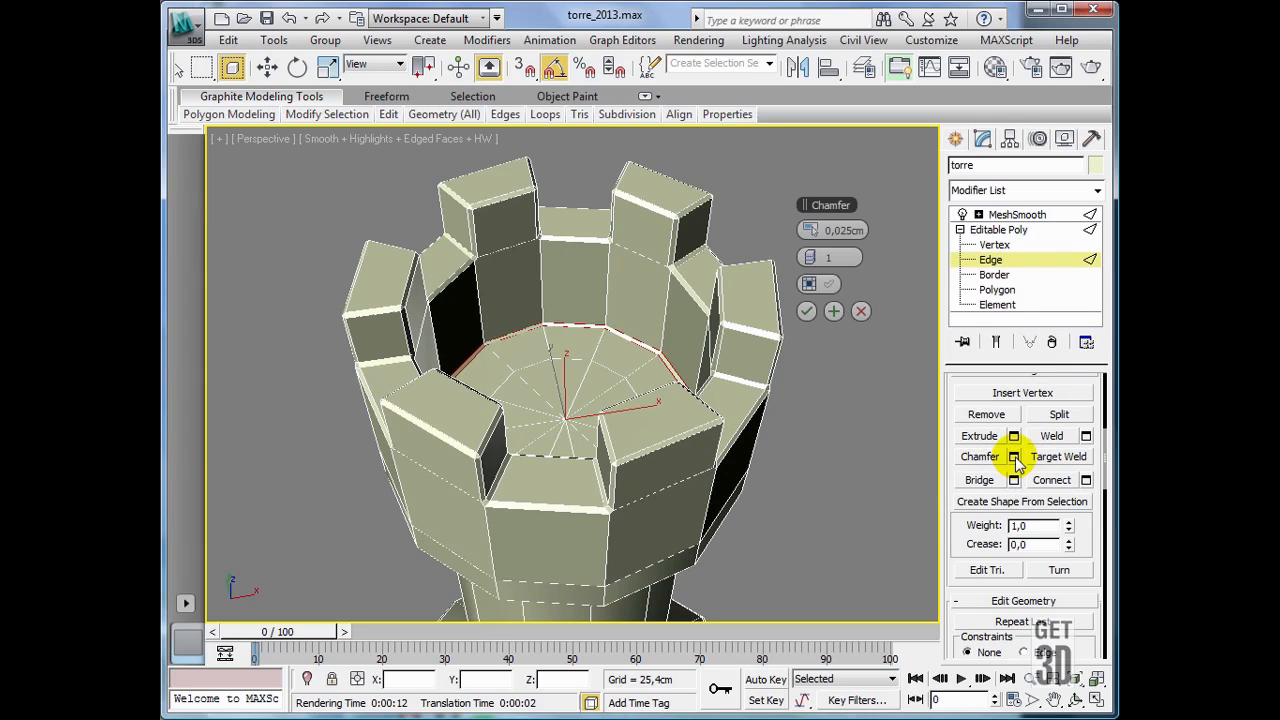
click(807, 313)
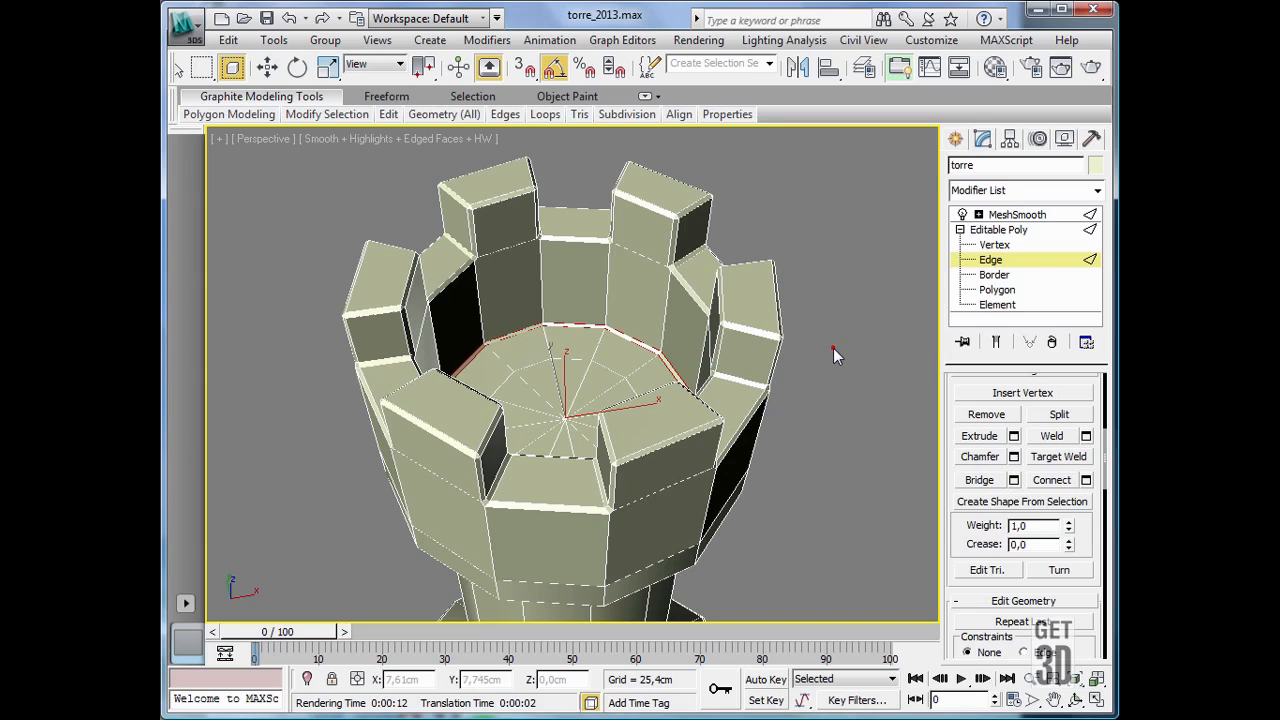
click(833, 348)
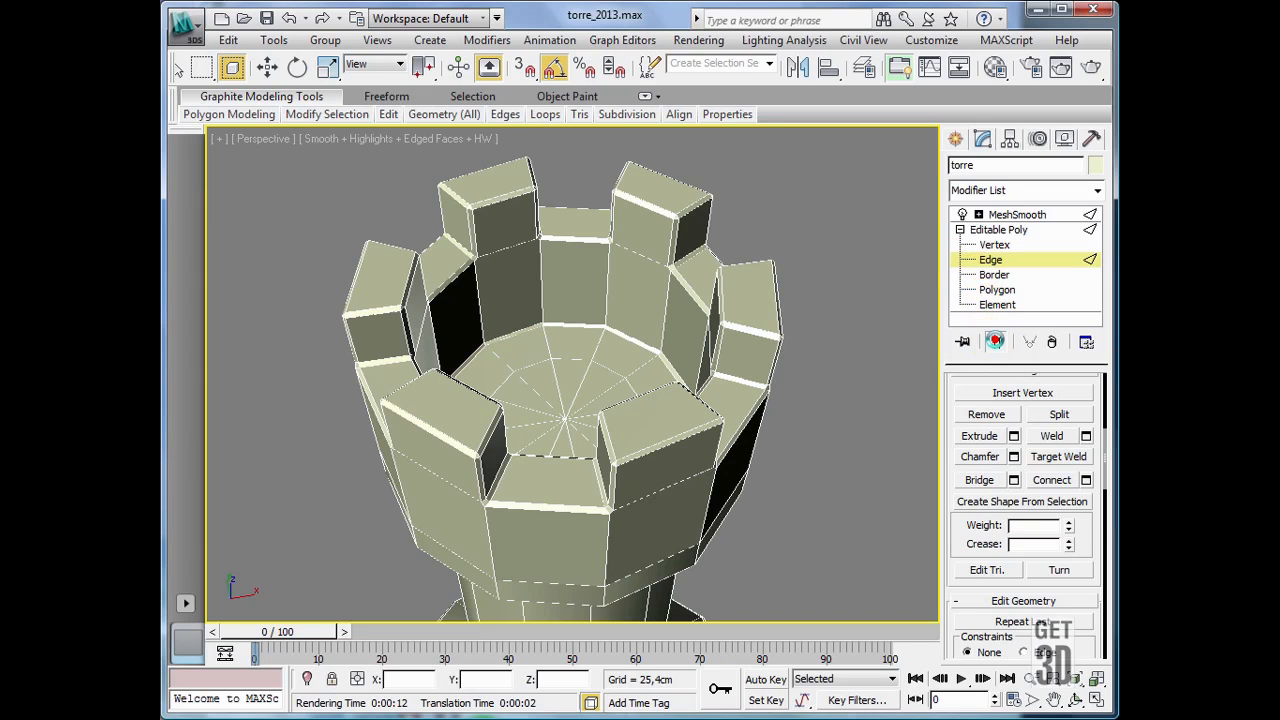
- Clone the previous rendered frame beside the original window and render the smoothed rook with its floor chamfer for comparison
click(996, 342)
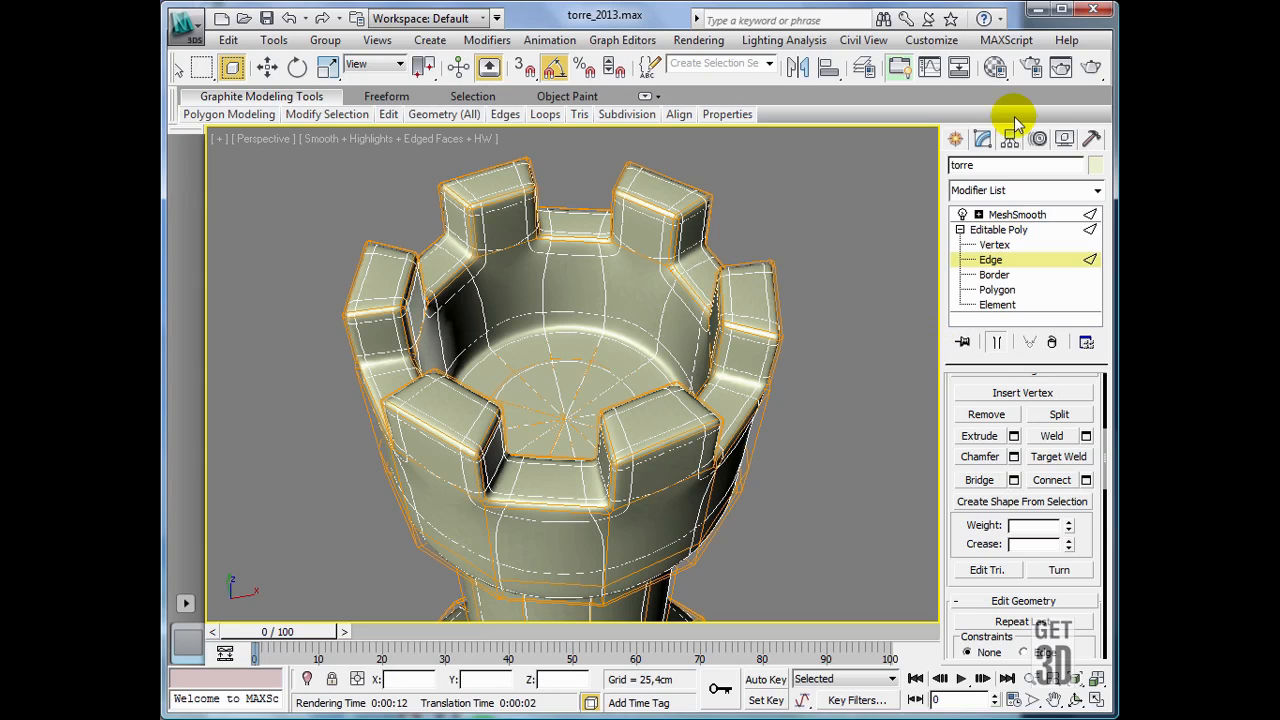
click(1028, 76)
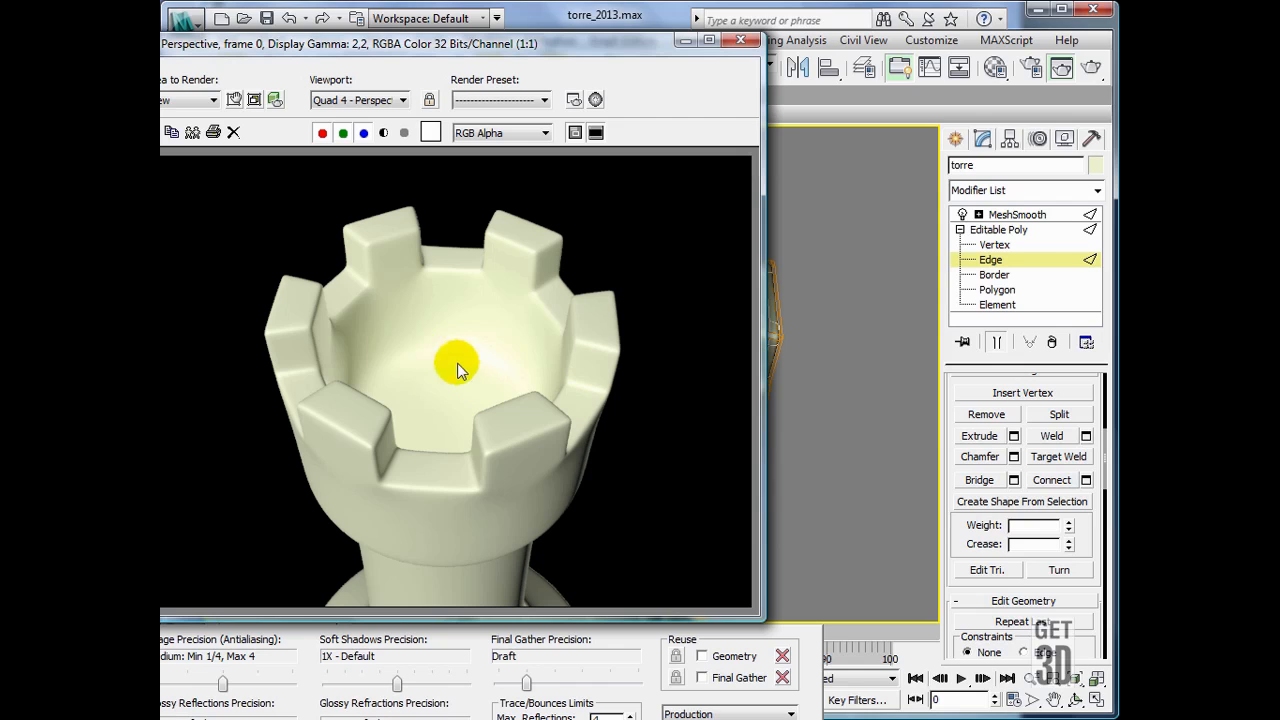
click(190, 136)
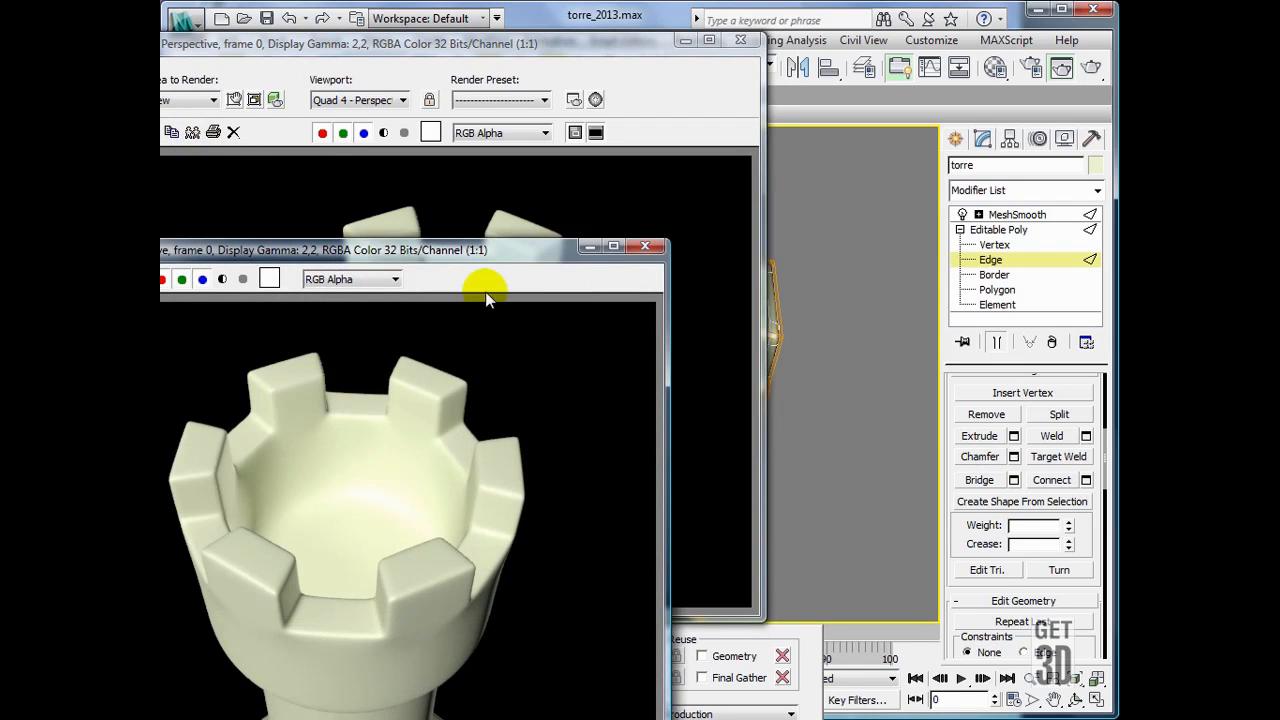
mouse_move(443, 258)
mouse_down()
mouse_move(722, 256)
mouse_move(868, 179)
mouse_move(935, 110)
mouse_move(1035, 75)
mouse_move(1034, 90)
mouse_up()
click(748, 688)
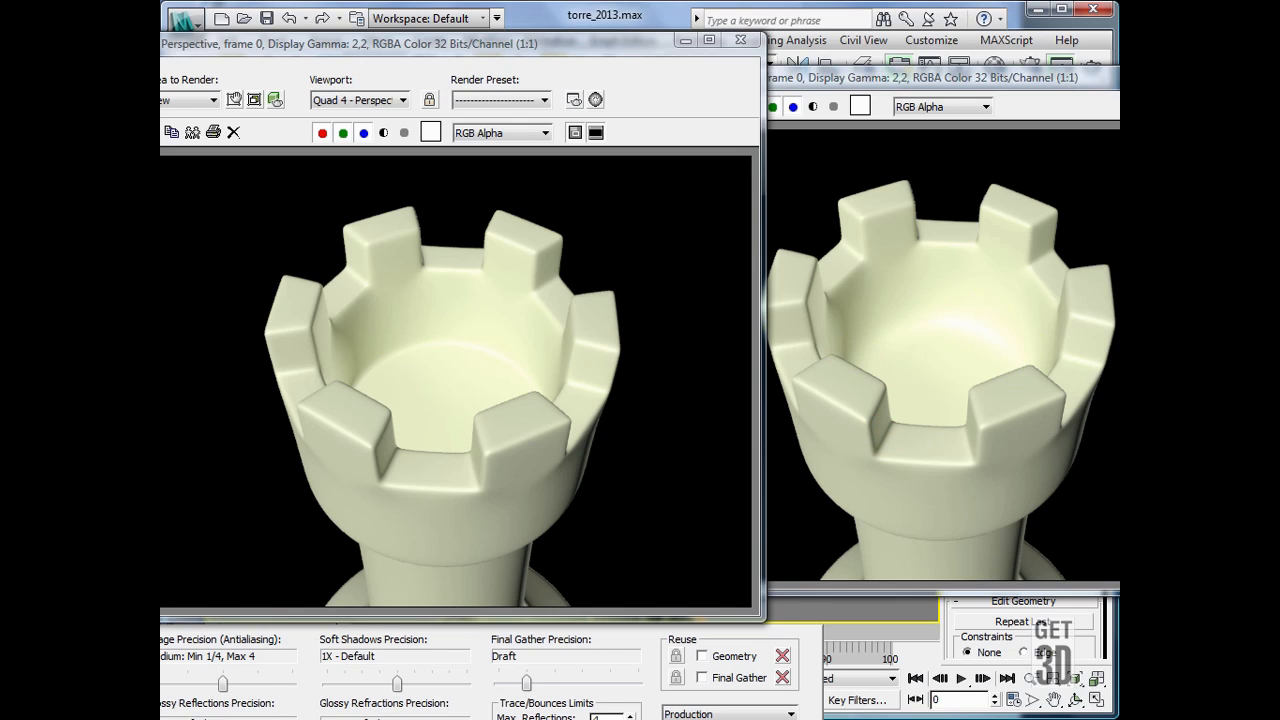
- Close both rendered frame windows, leave edge editing of the rook's base mesh and deselect the rook
click(1100, 76)
click(740, 40)
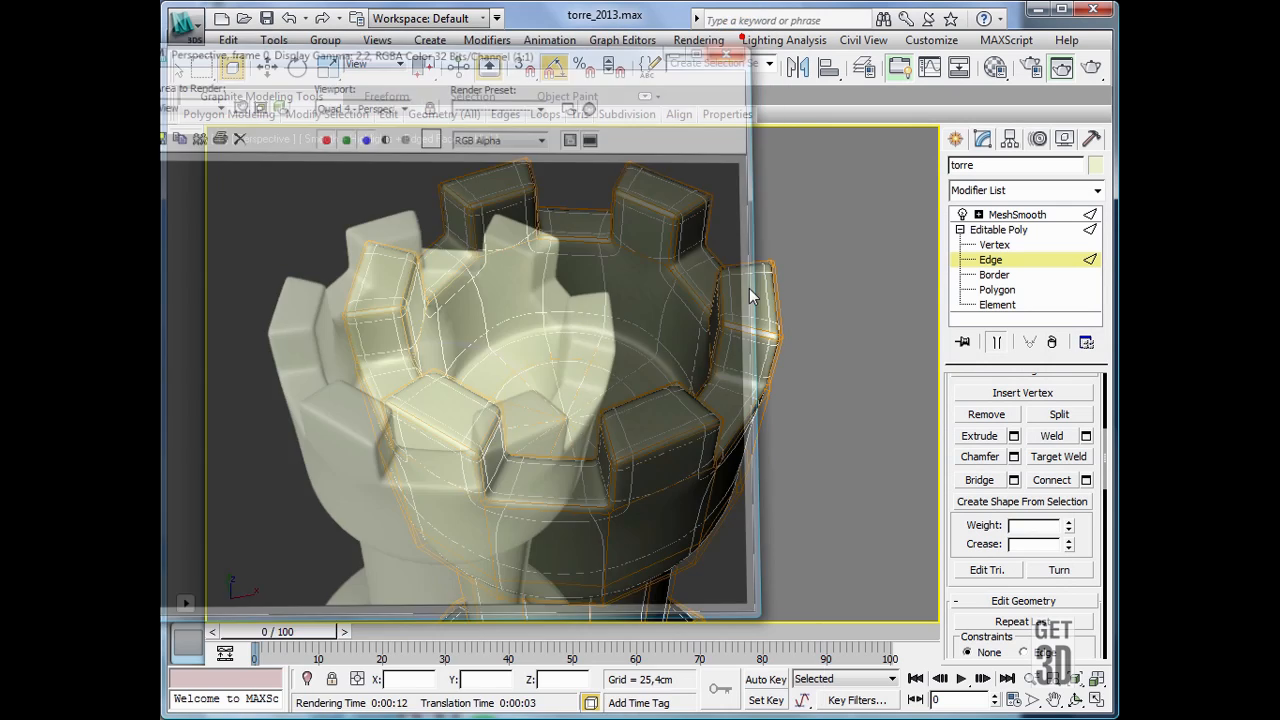
click(990, 259)
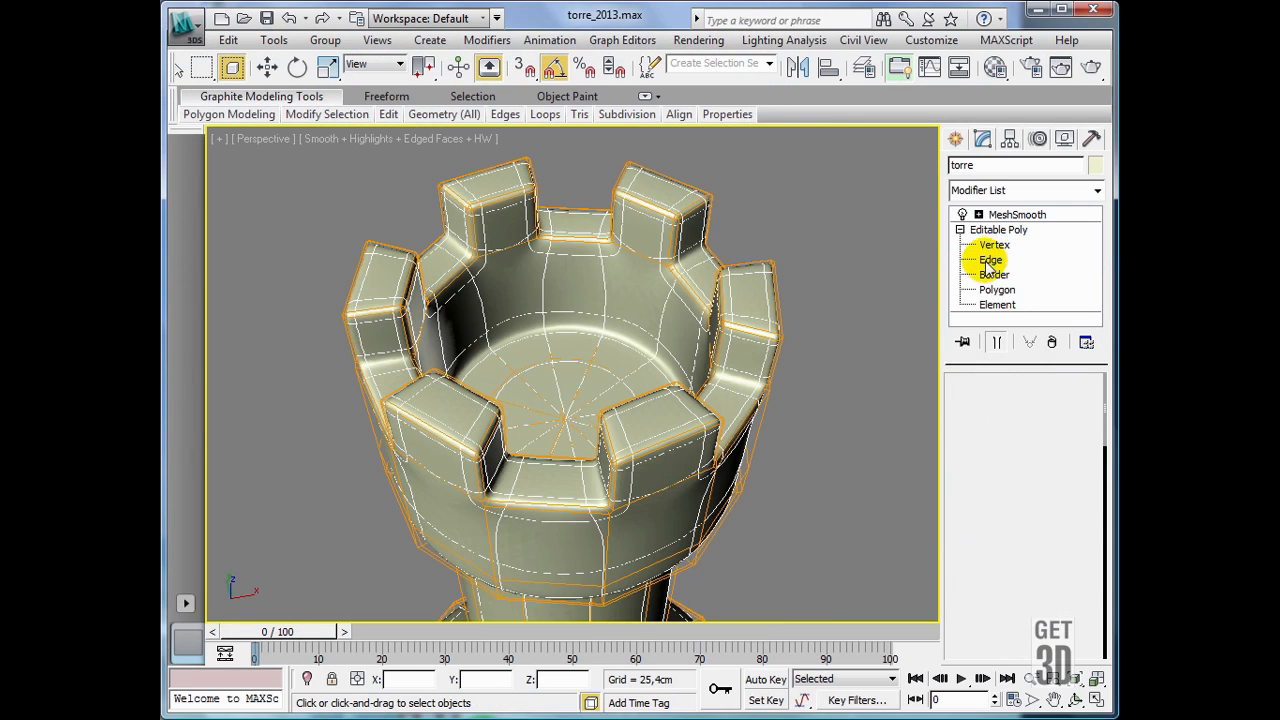
click(851, 265)
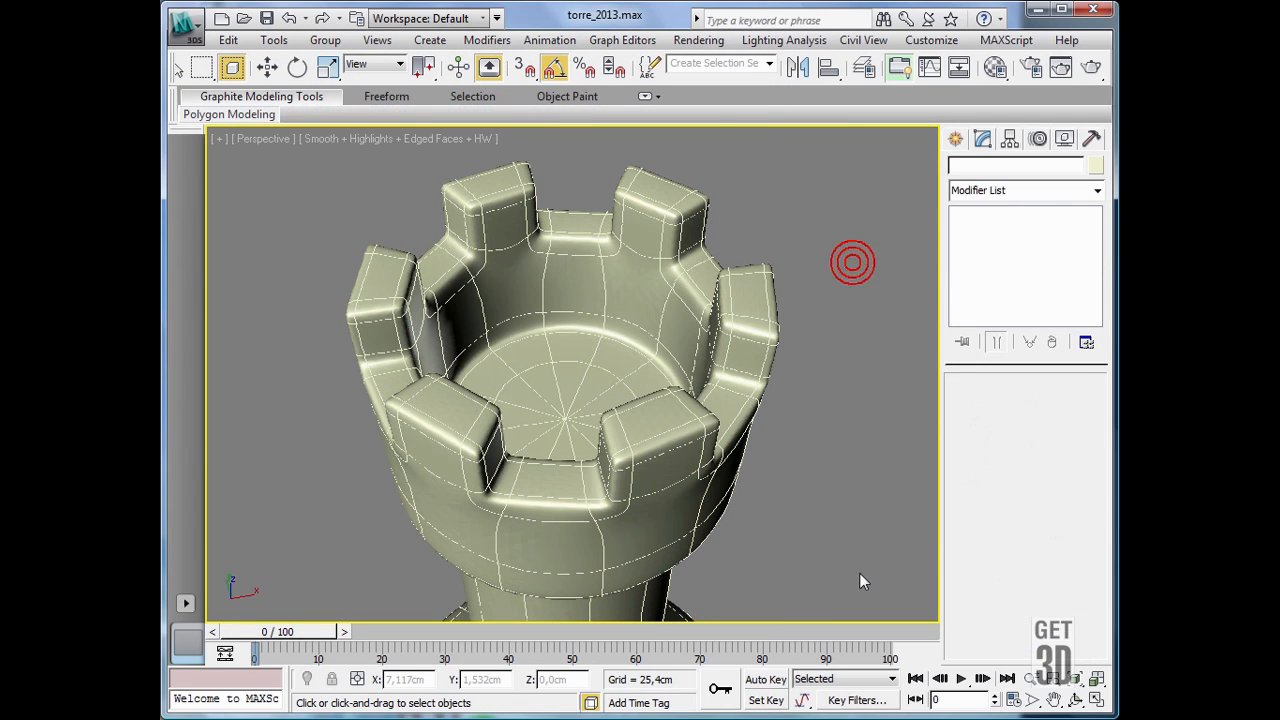
- Frame the whole rook in the Perspective view, turn off its edged-faces display and save the torre_2013.max scene
key(z)
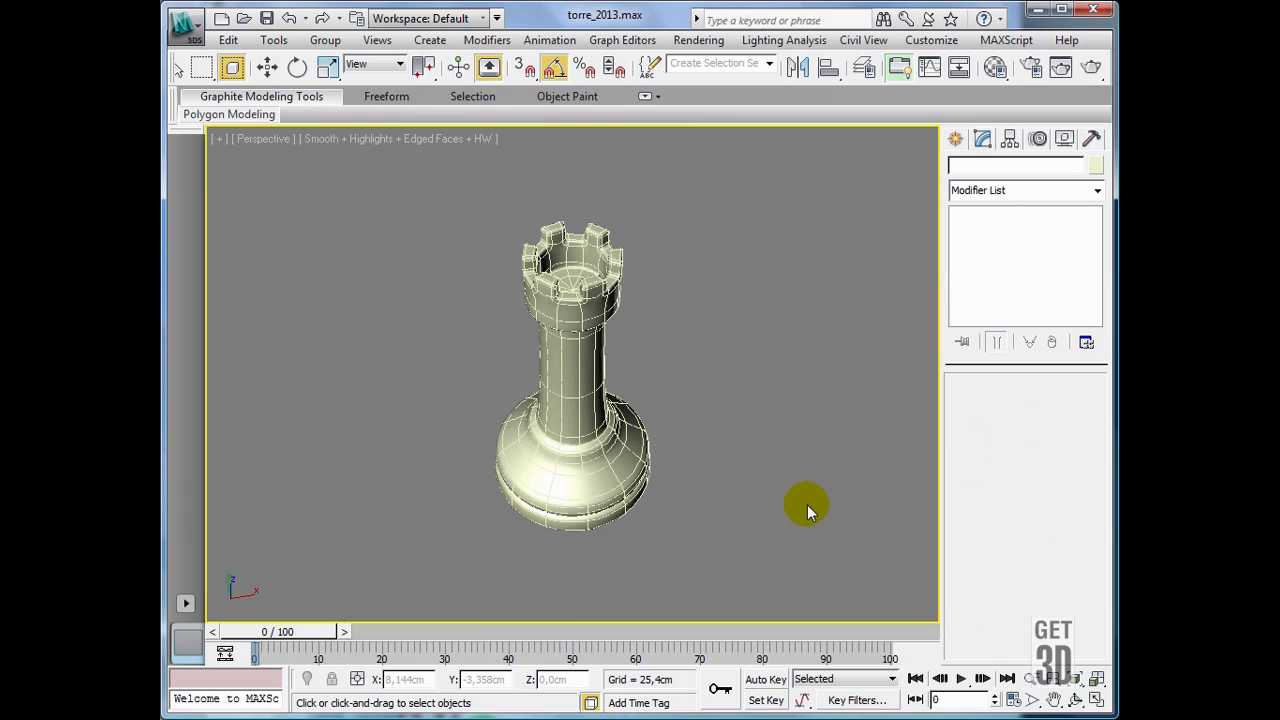
alt+middle_drag(806, 505, 831, 467)
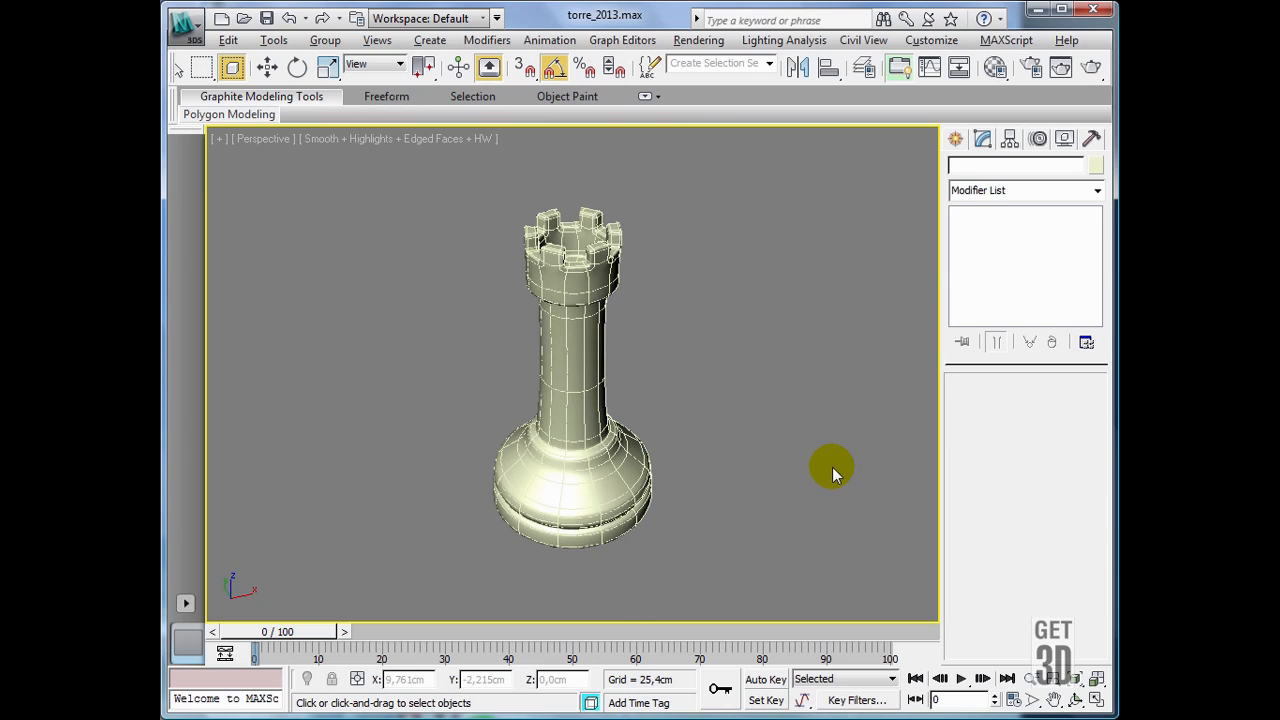
scroll(820, 465, up, 3)
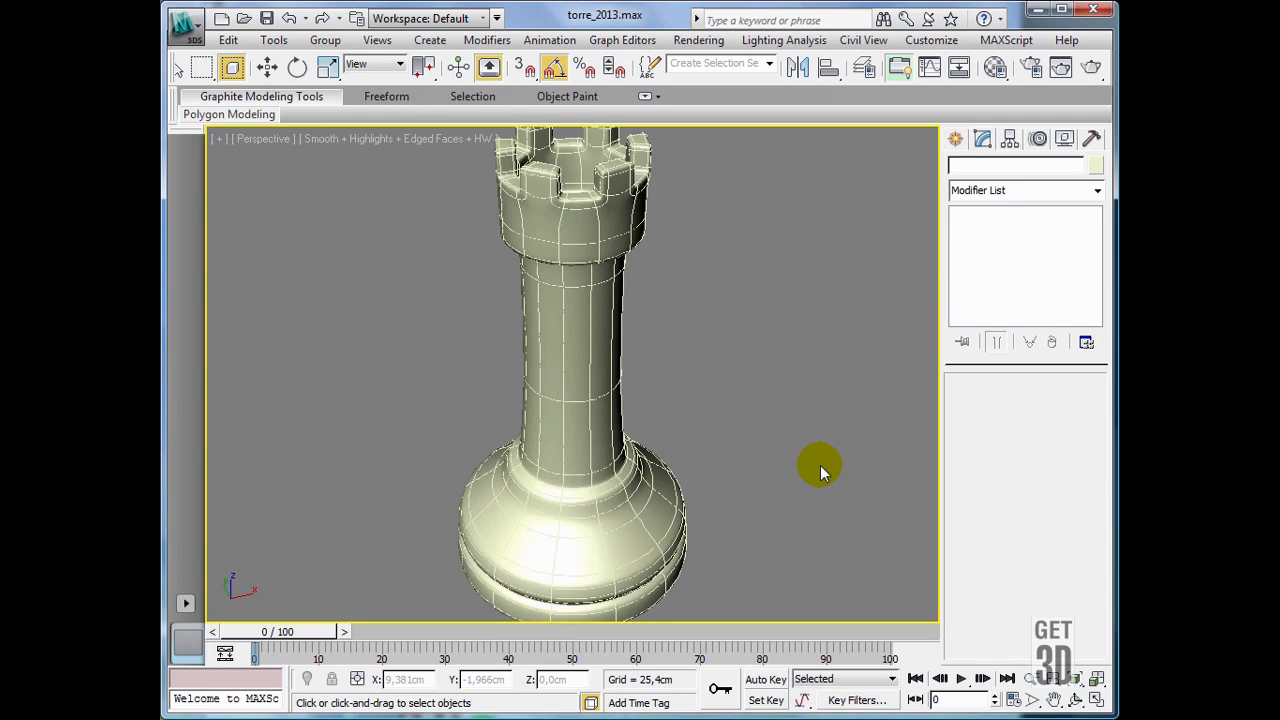
scroll(820, 465, down, 3)
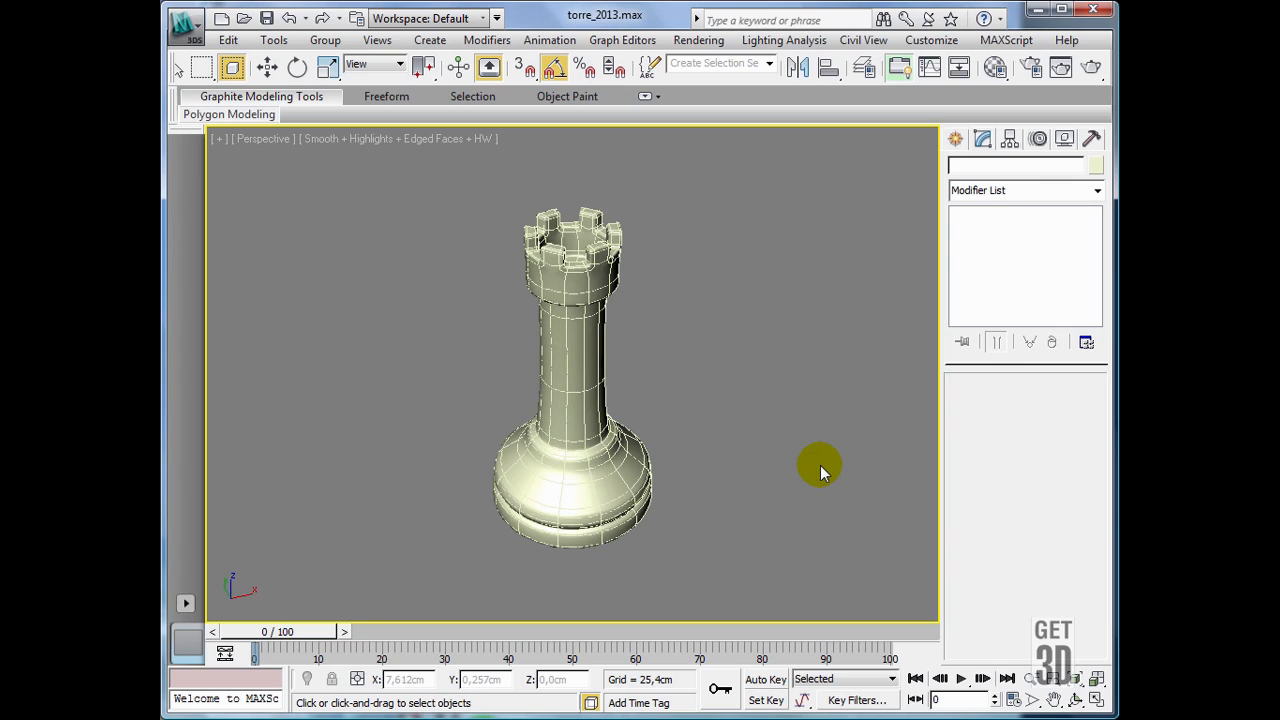
key(F4)
middle_drag(763, 477, 757, 488)
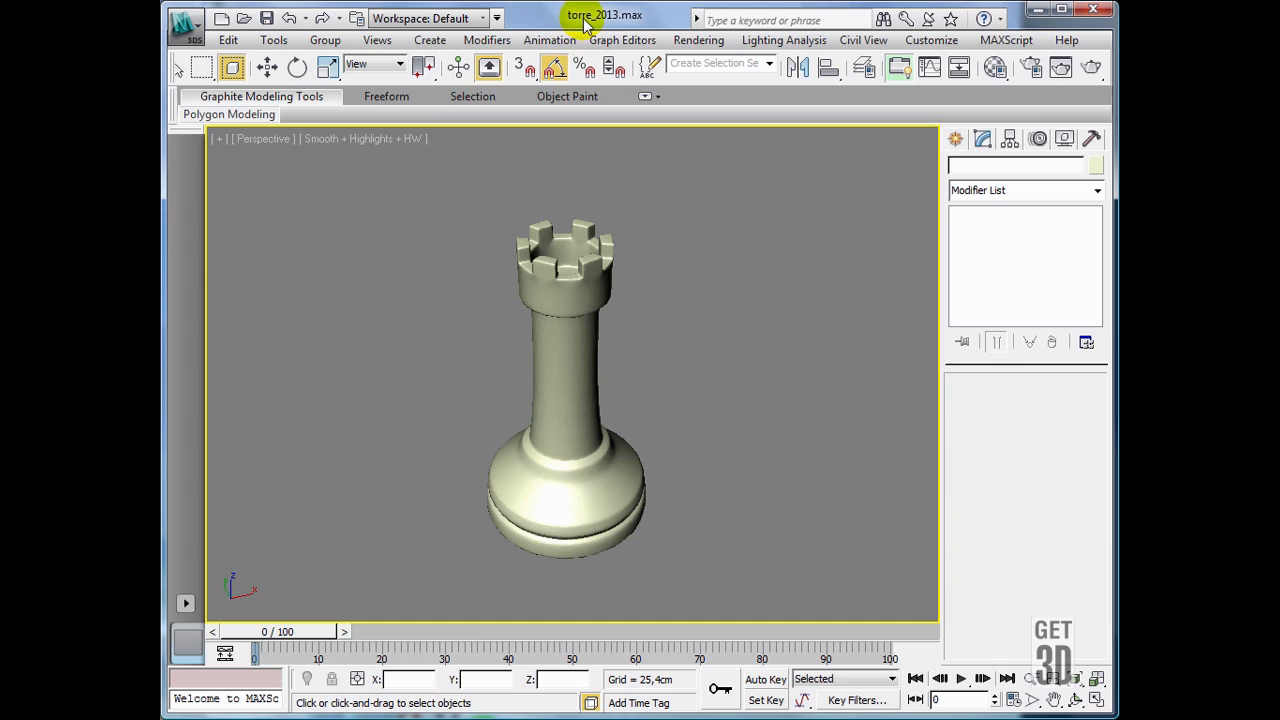
click(267, 18)
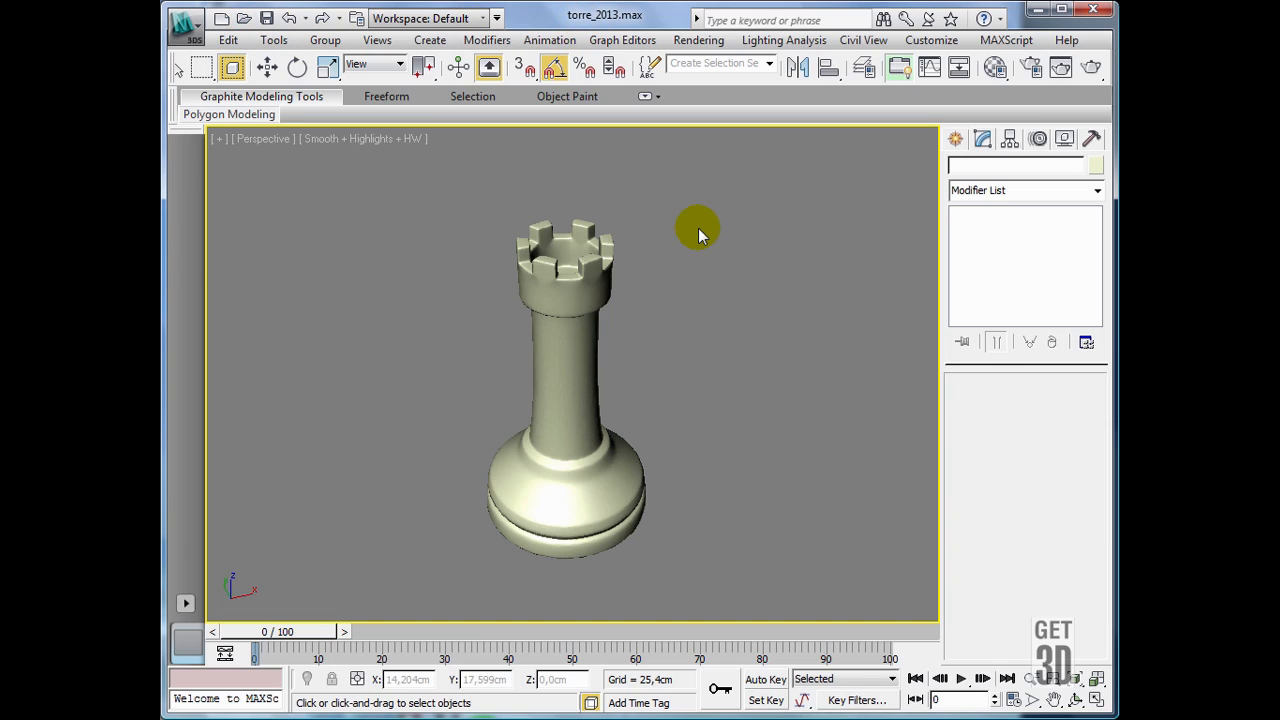